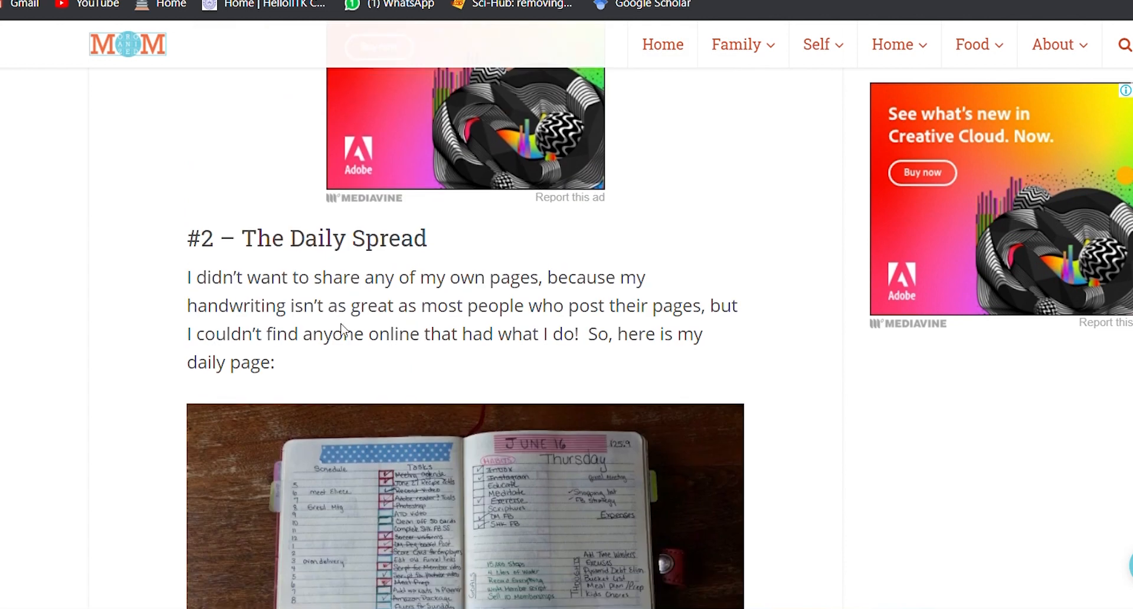
Build a bulleted list of journal pages on Notion's Bullet journal setup page, including "Things I like about myself".
scroll(314, 273, "down", 4)
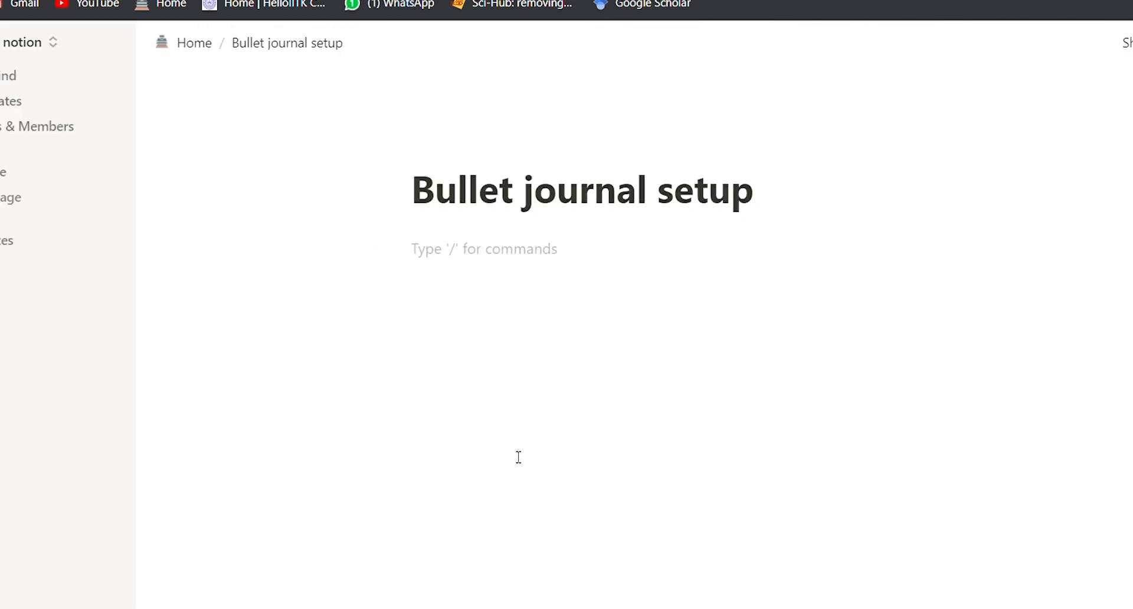
type("/bu")
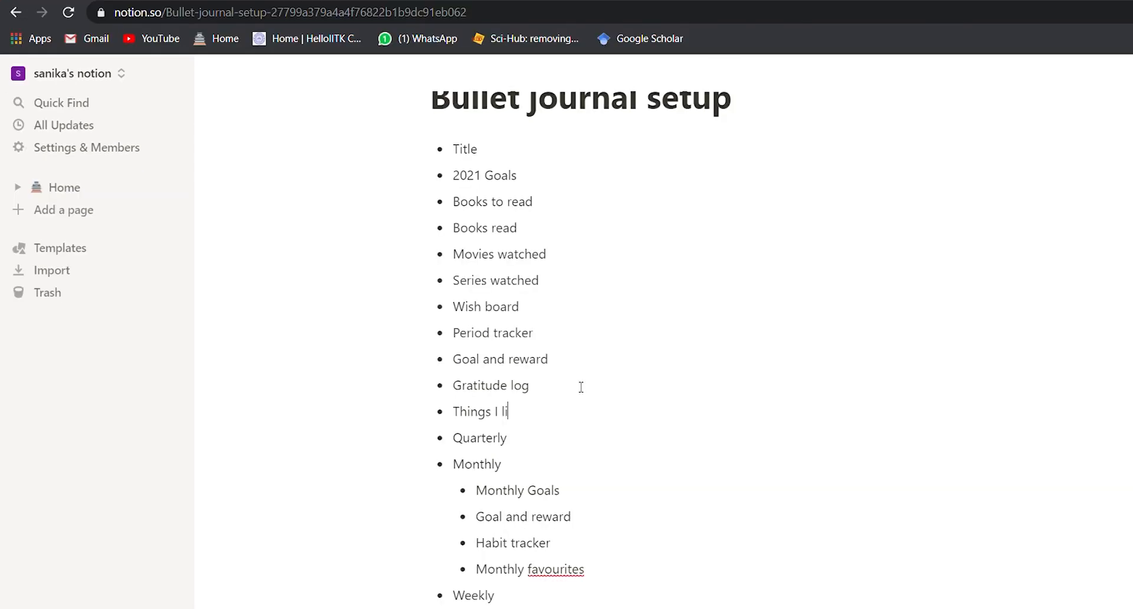
type("ike about myself")
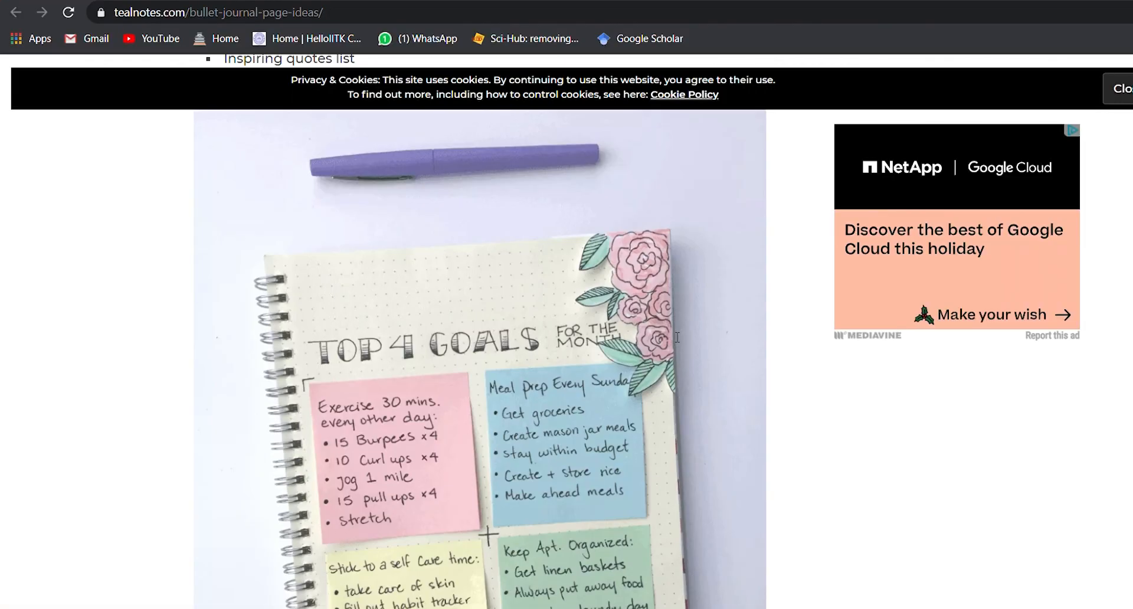
Look through the Teal Notes bullet journal page ideas, including the monthly goals and gratitude journal layouts.
scroll(671, 337, "down", 5)
scroll(671, 335, "up", 5)
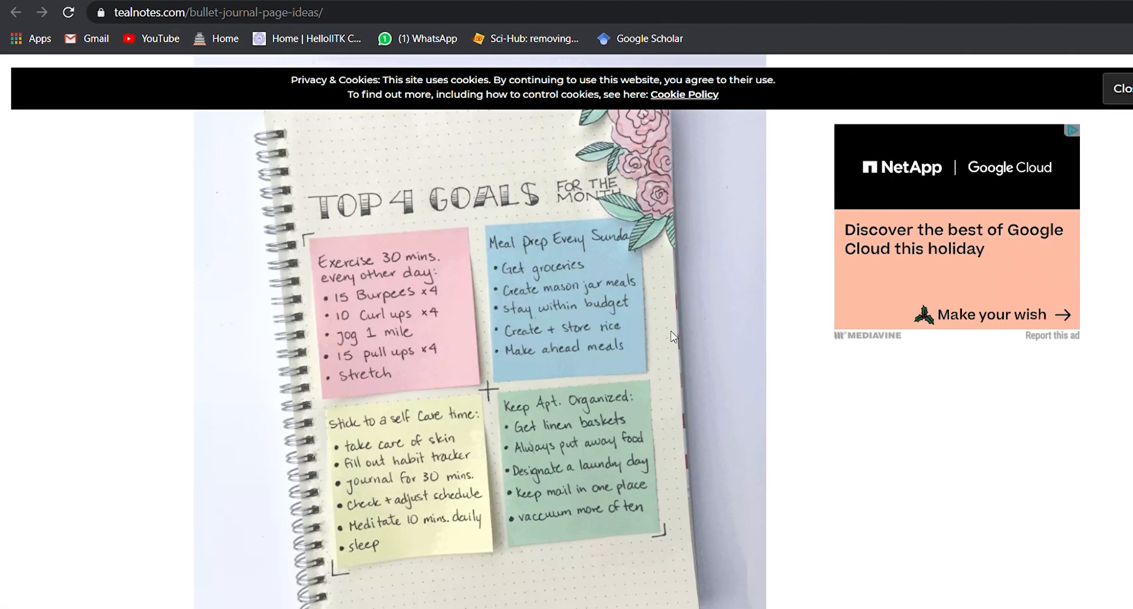
scroll(671, 337, "down", 15)
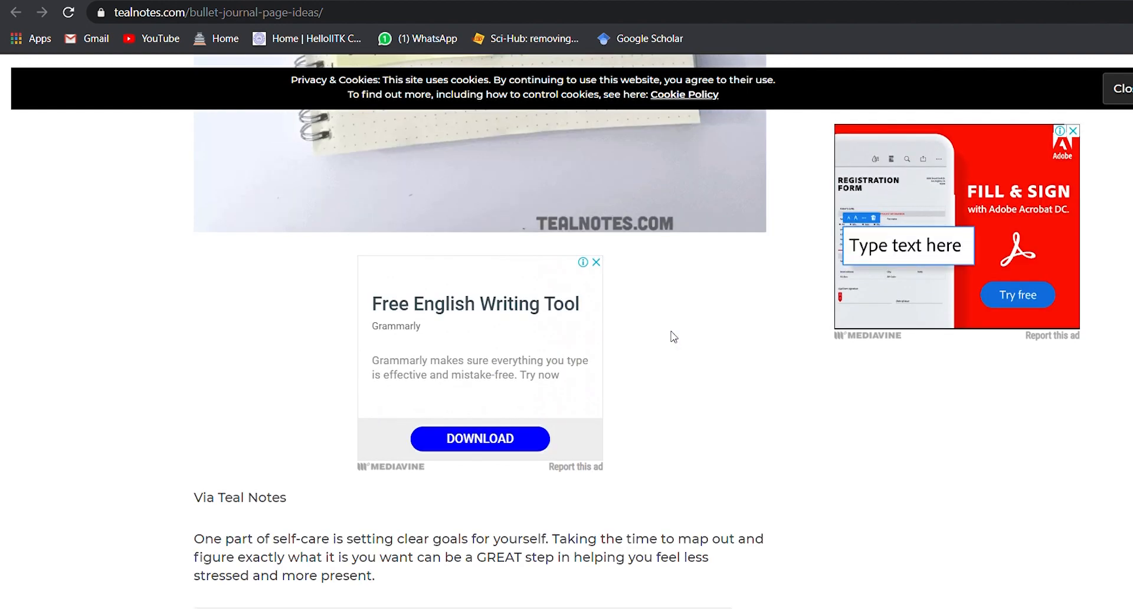
scroll(674, 337, "down", 5)
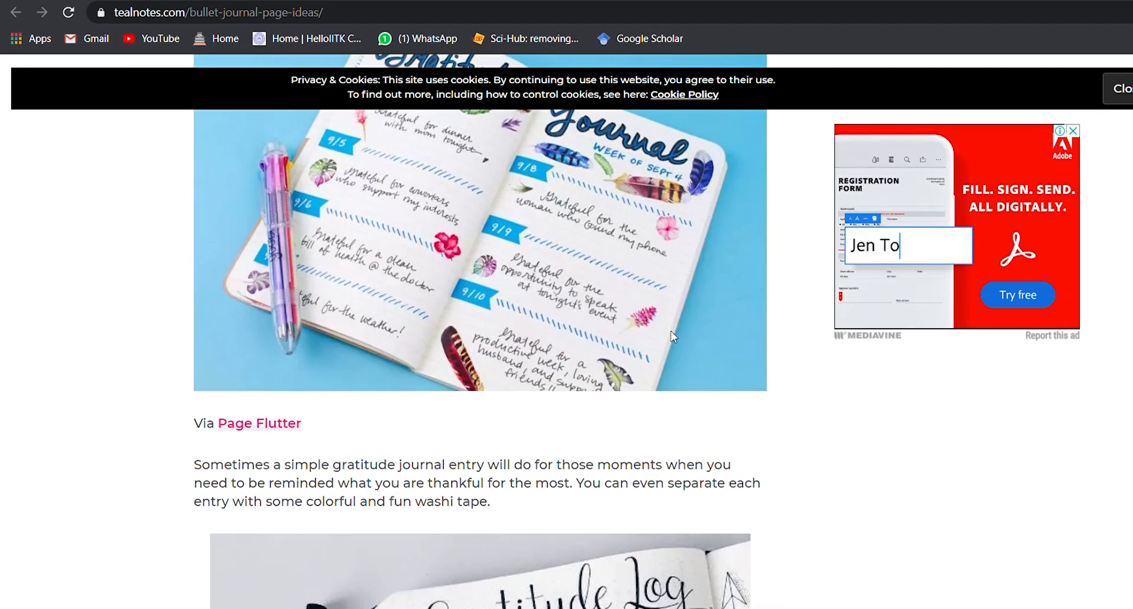
scroll(598, 448, "down", 18)
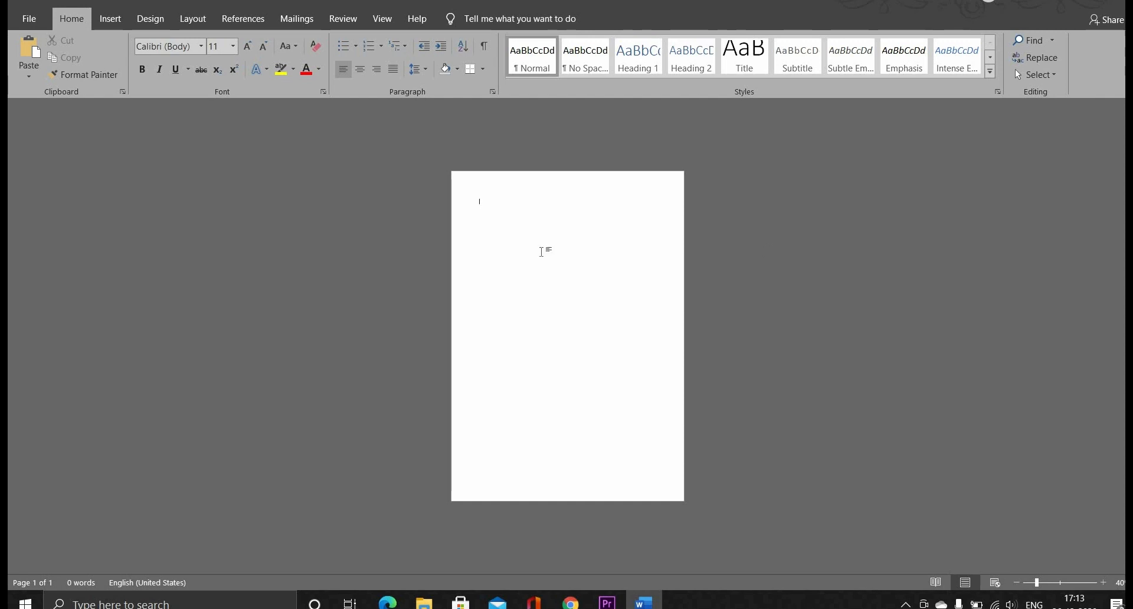
Set the blank Word document's paper size to A5 and add a second page with a page break.
left_click(194, 20)
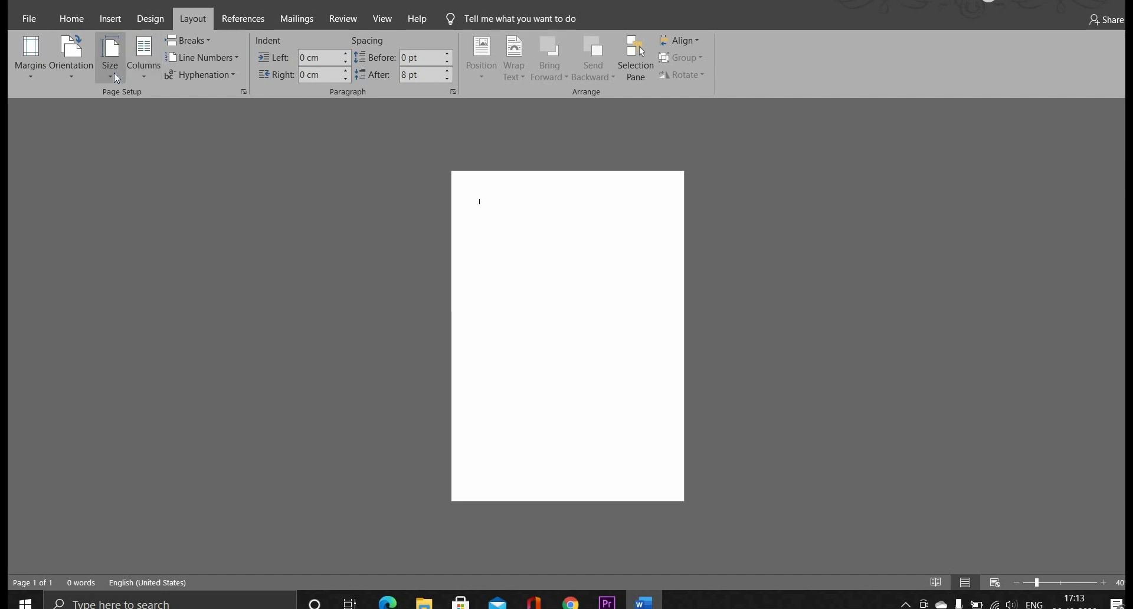
left_click(116, 77)
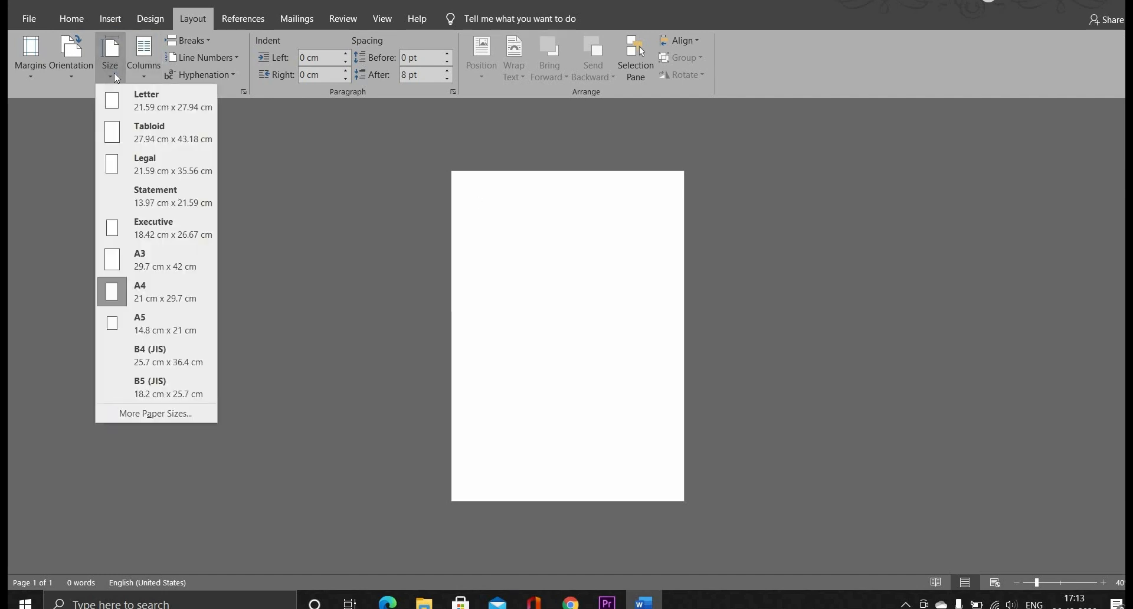
left_click(153, 326)
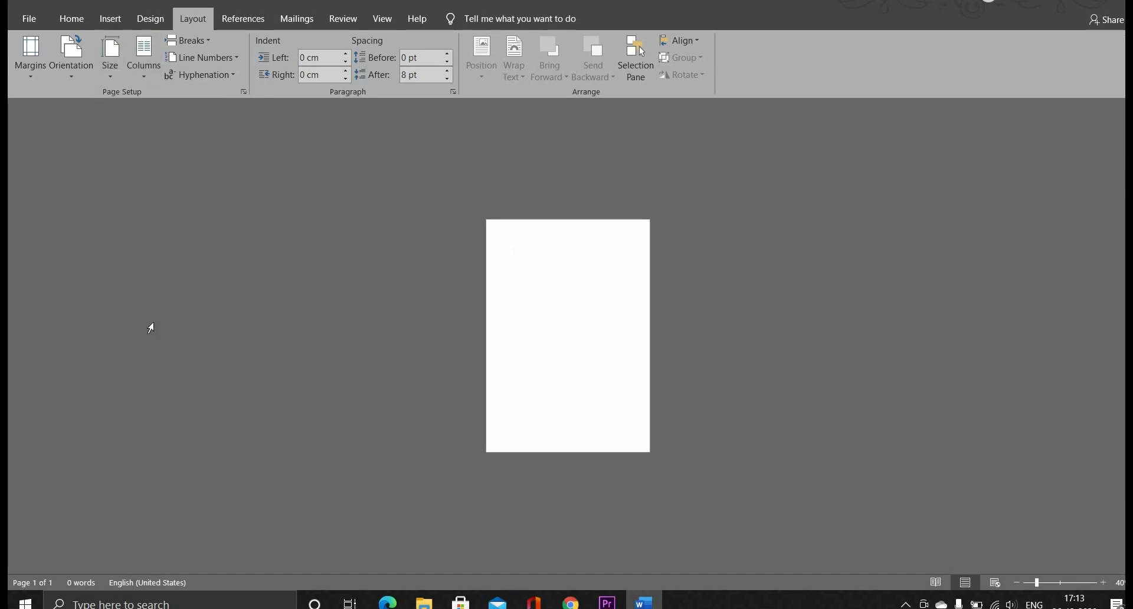
key("ctrl+Return")
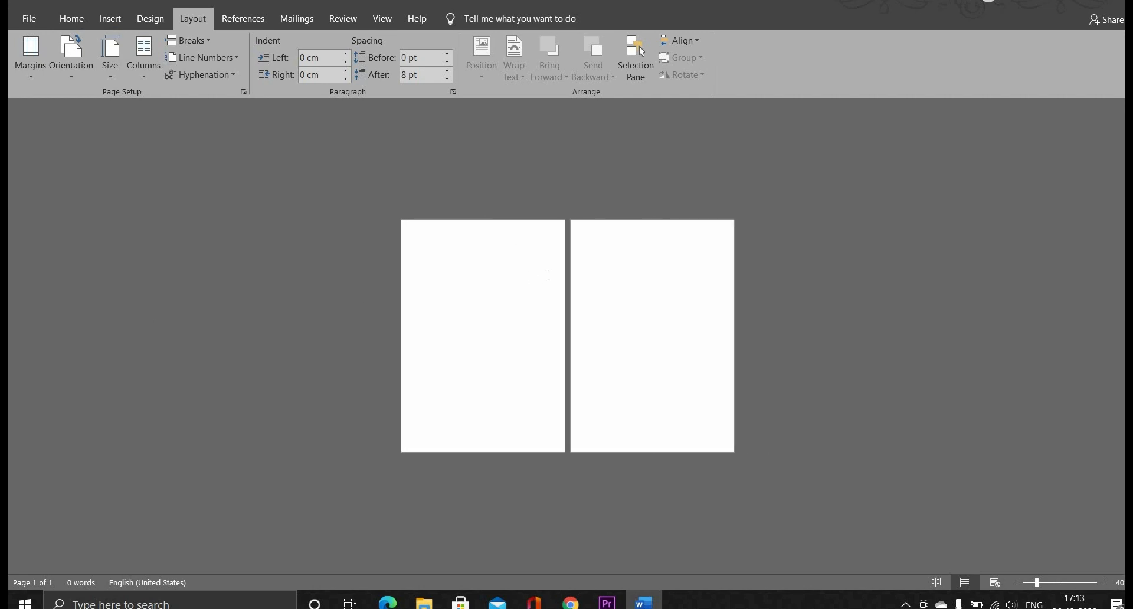
scroll(548, 274, "up", 3, "ctrl")
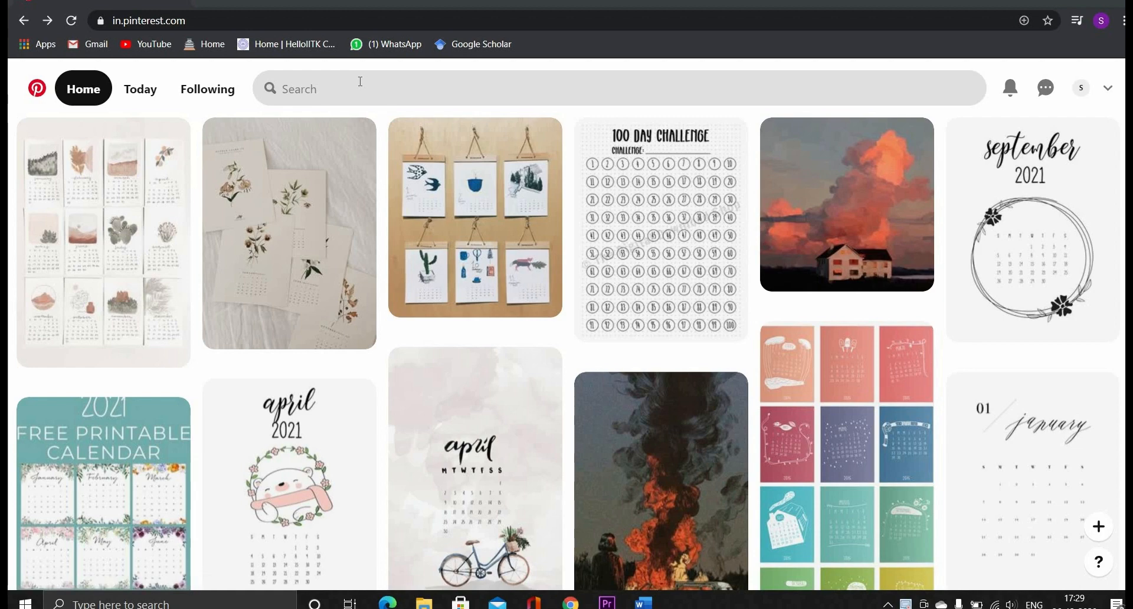
Search Pinterest for "dotted papers".
left_click(360, 86)
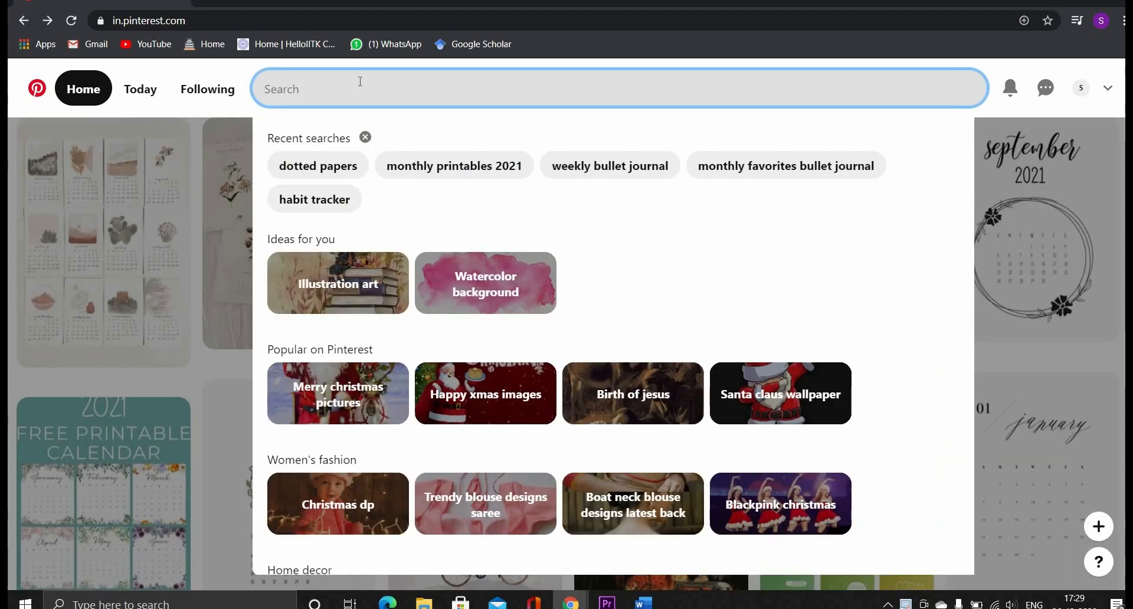
type("dotte")
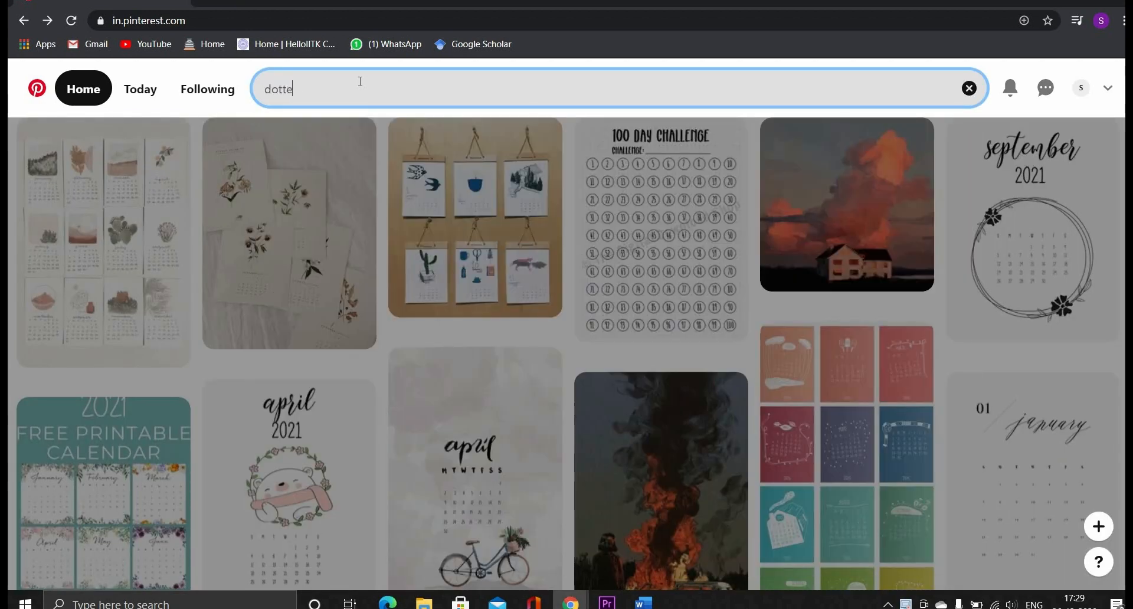
type("d papers")
key("Return")
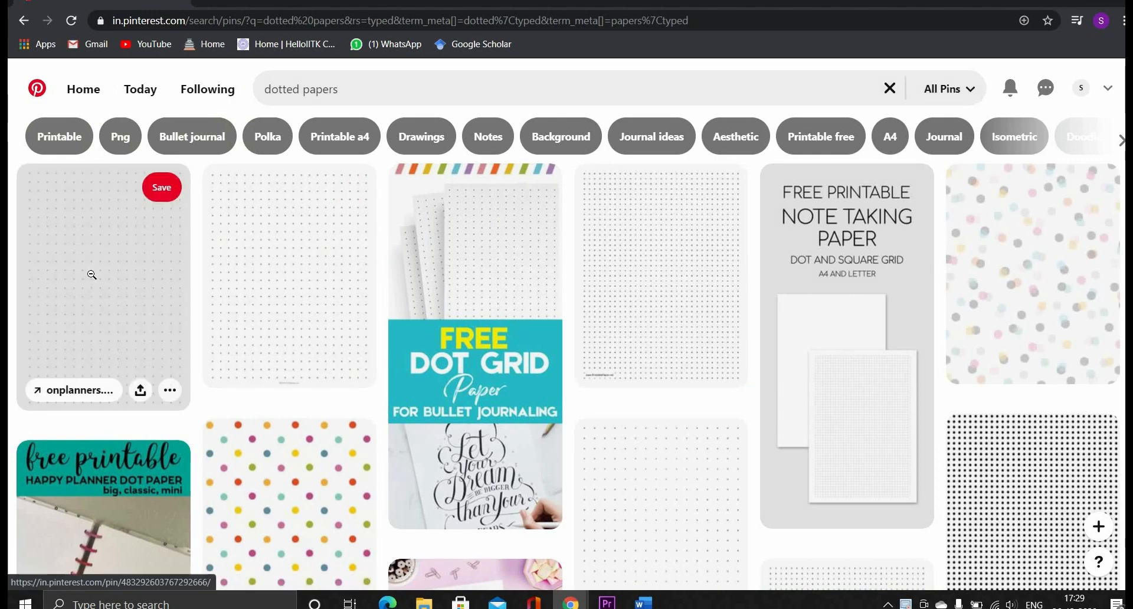
Browse related dotted and grid paper pins and download the light dot grid image from the similar suggestions.
left_click(93, 276)
scroll(489, 380, "down", 8)
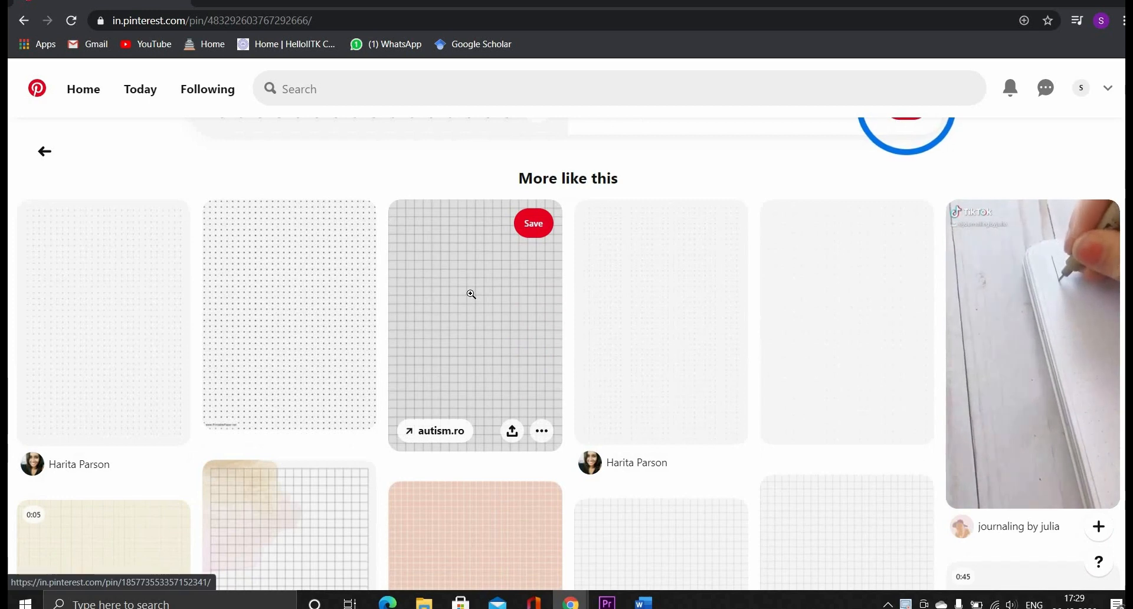
left_click(471, 295)
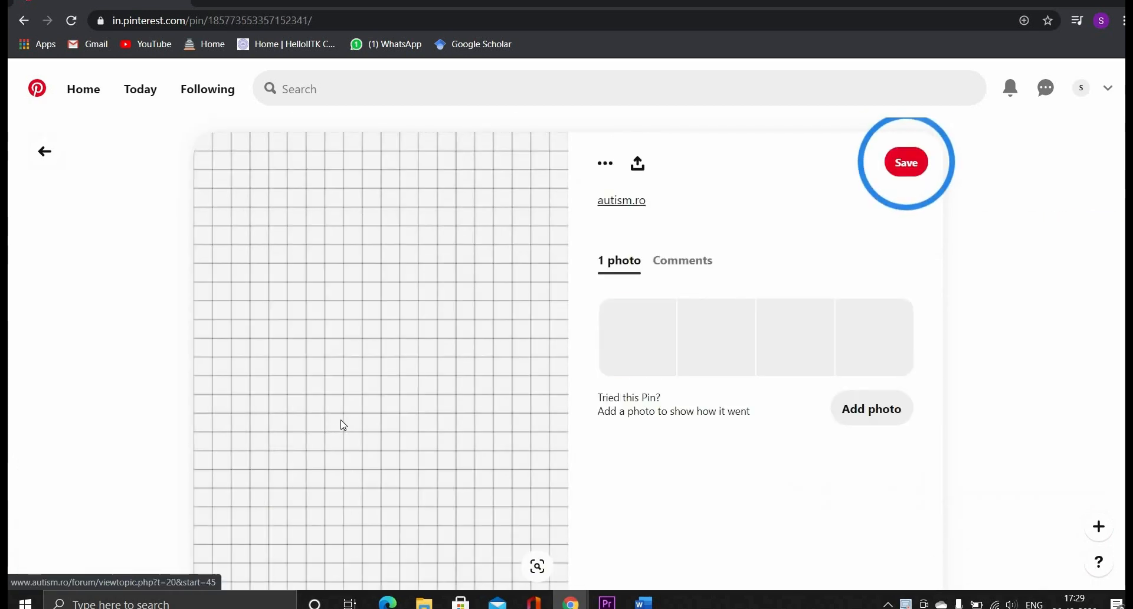
scroll(343, 426, "down", 5)
scroll(341, 421, "up", 2)
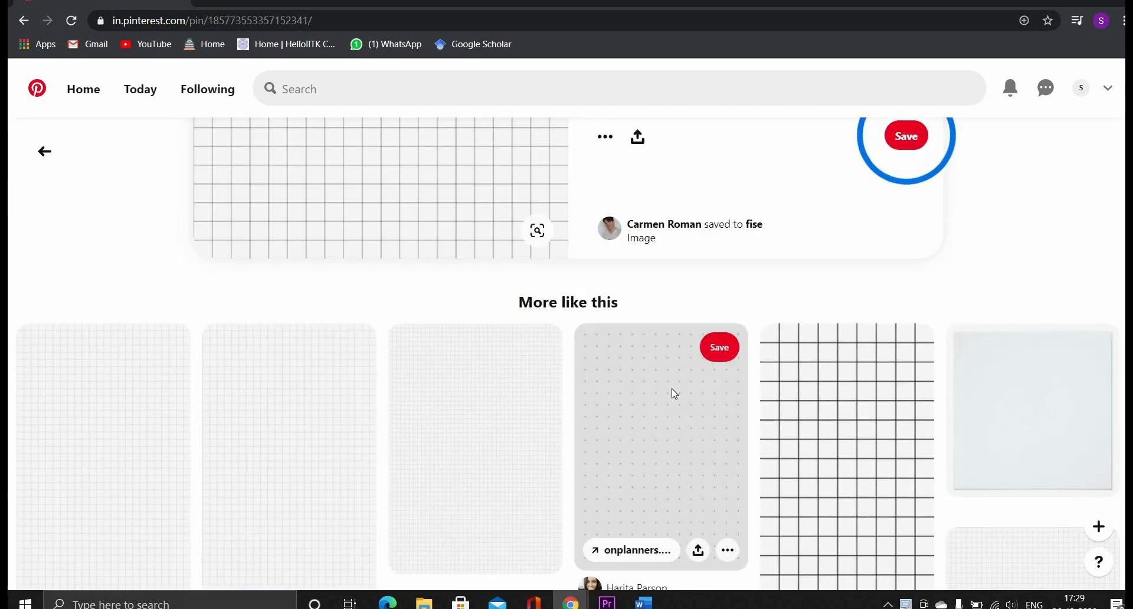
right_click(672, 391)
left_click(730, 555)
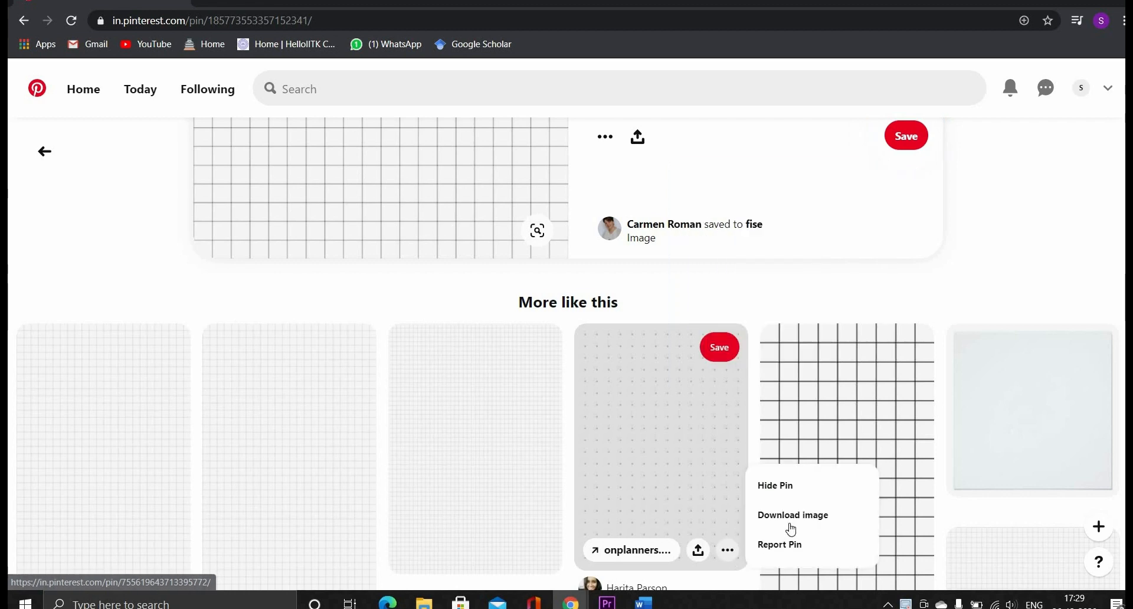
left_click(791, 517)
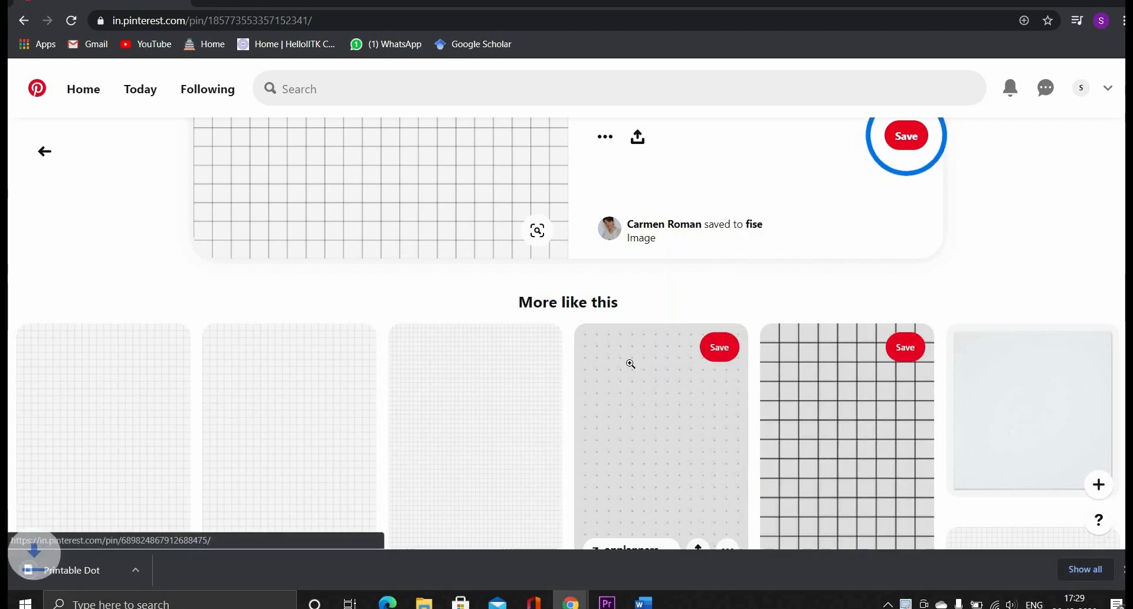
scroll(476, 397, "down", 4)
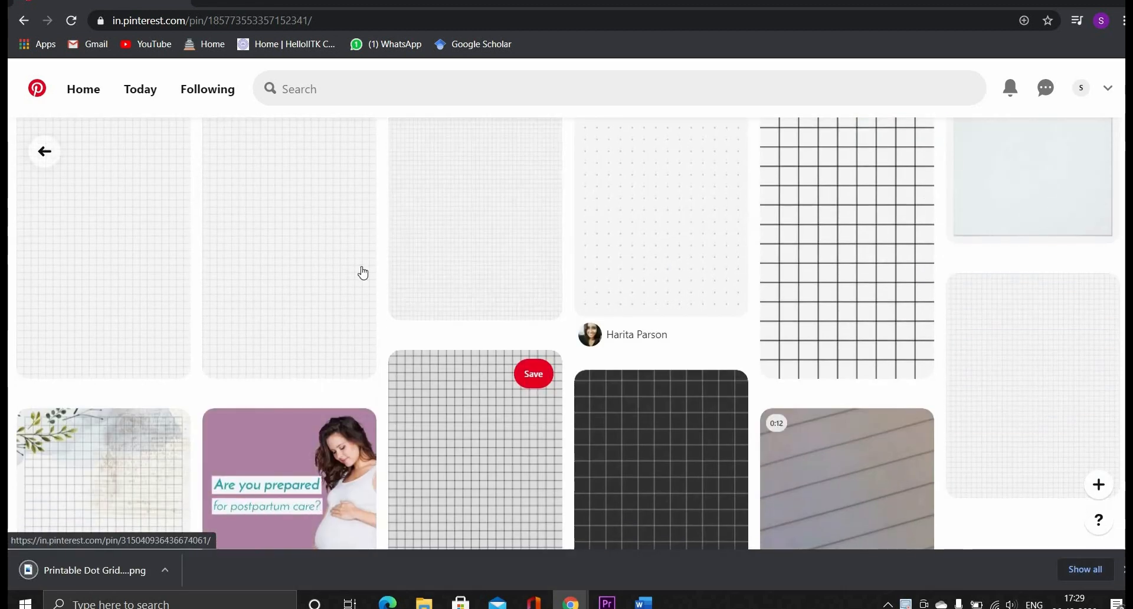
left_click(476, 399)
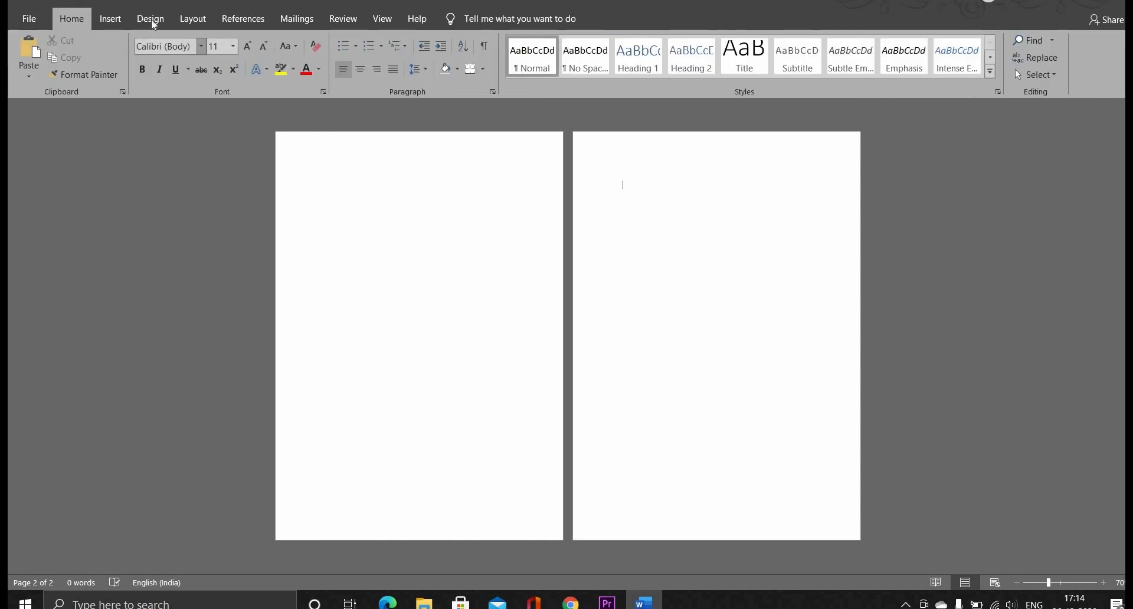
In Word, choose dot-grid-us-letter.png from the Captures folder as a custom picture watermark for the pages.
left_click(151, 21)
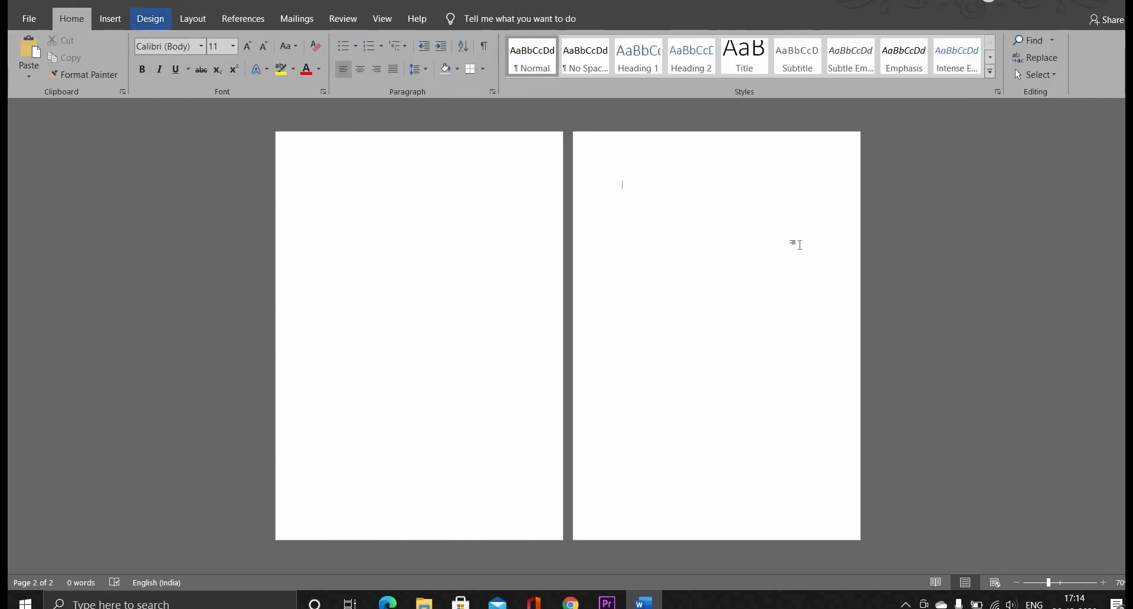
left_click(1009, 69)
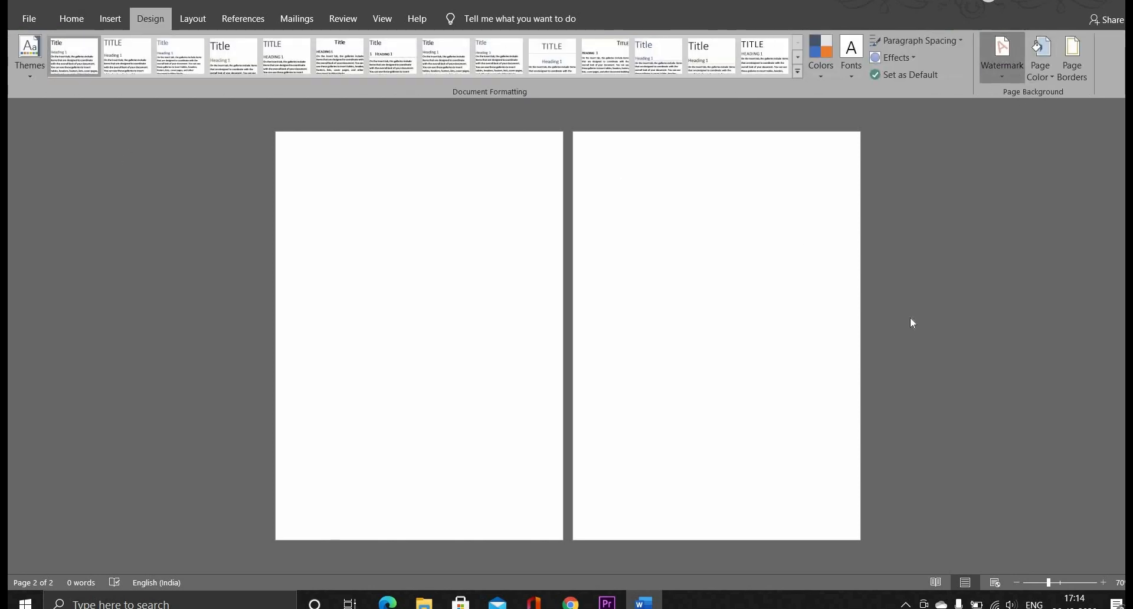
left_click(891, 393)
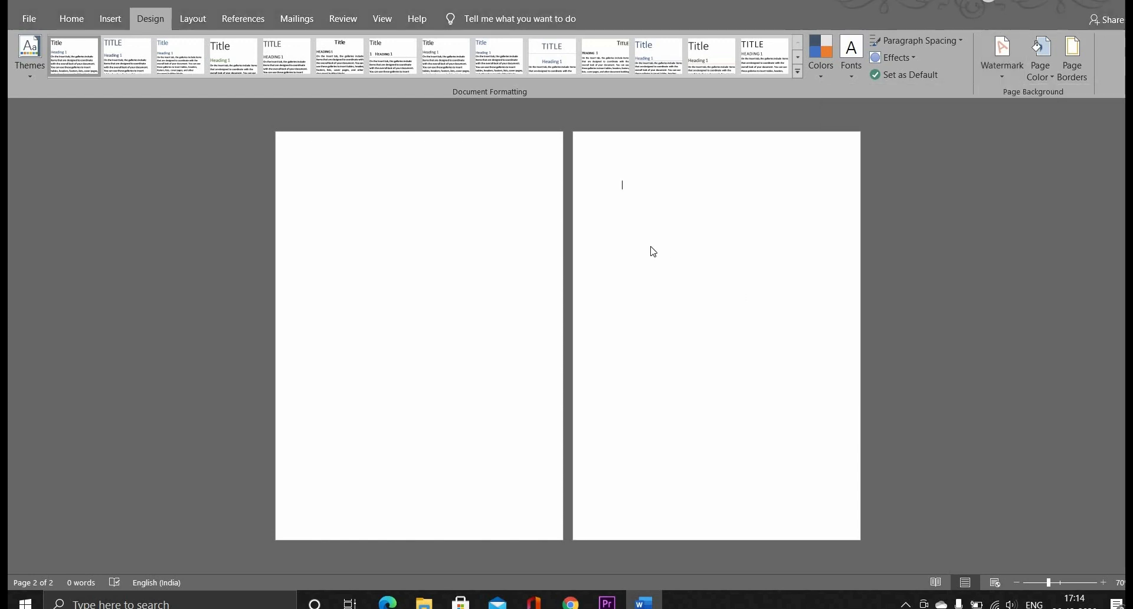
key("alt+i")
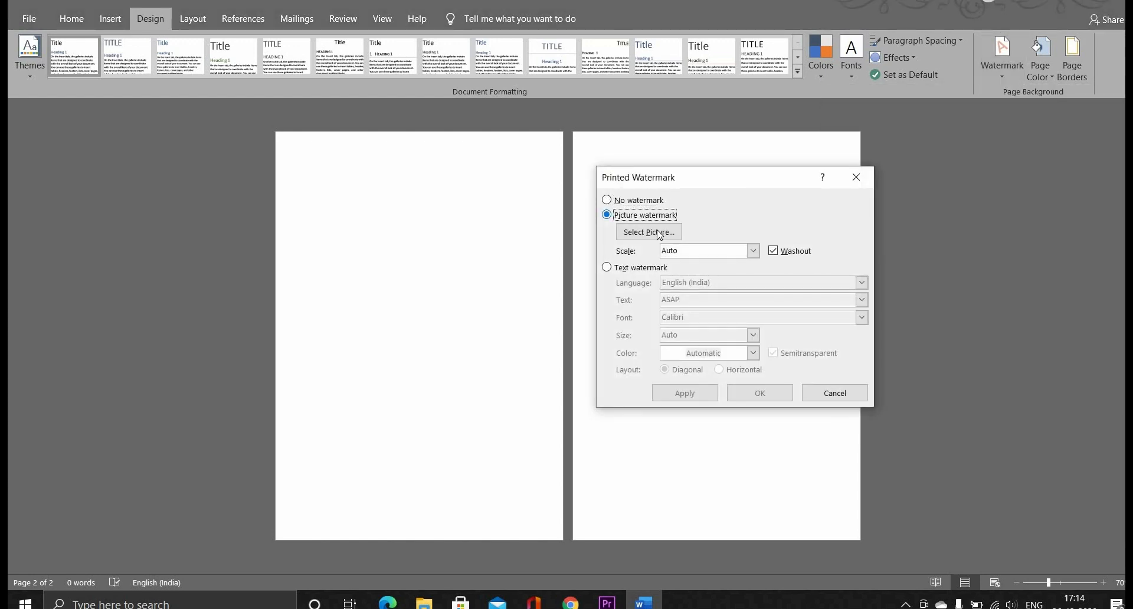
left_click(655, 231)
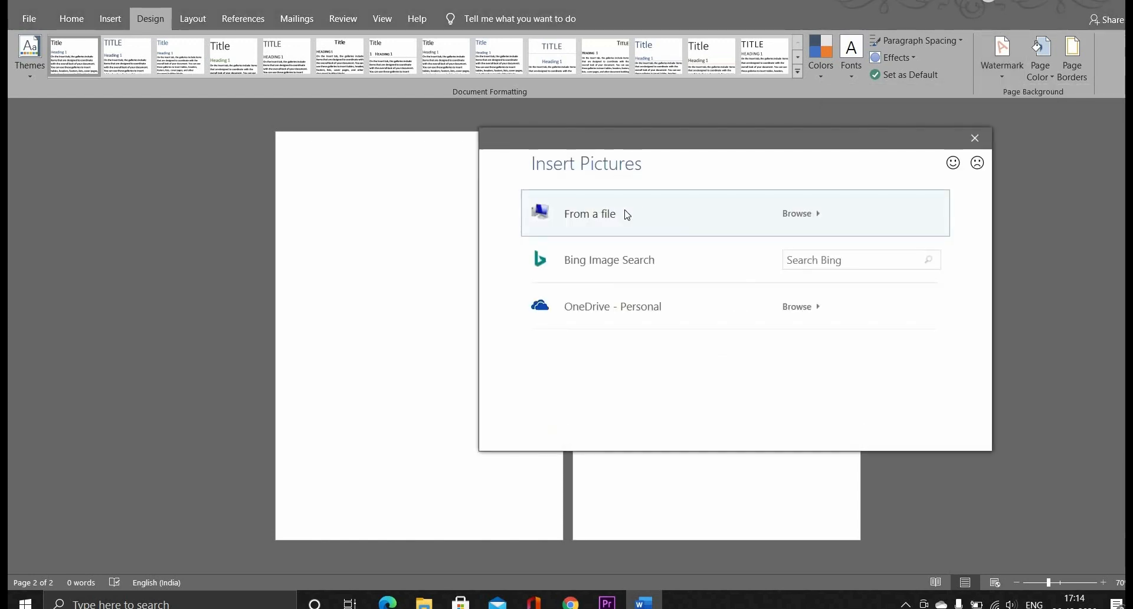
left_click(626, 215)
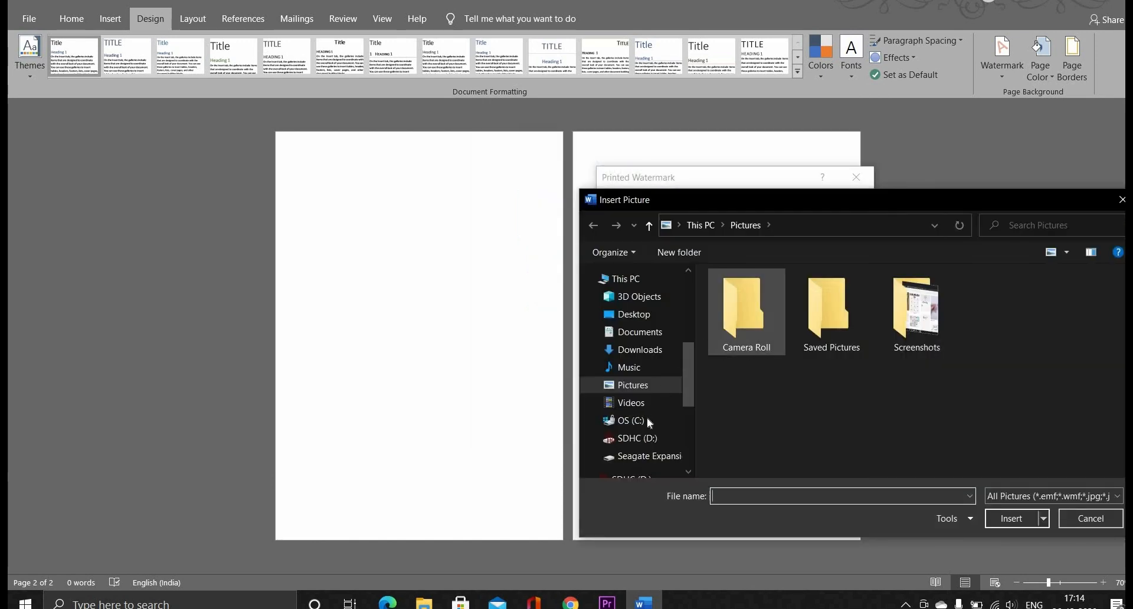
scroll(644, 425, "up", 3)
left_click(634, 361)
left_click(746, 313)
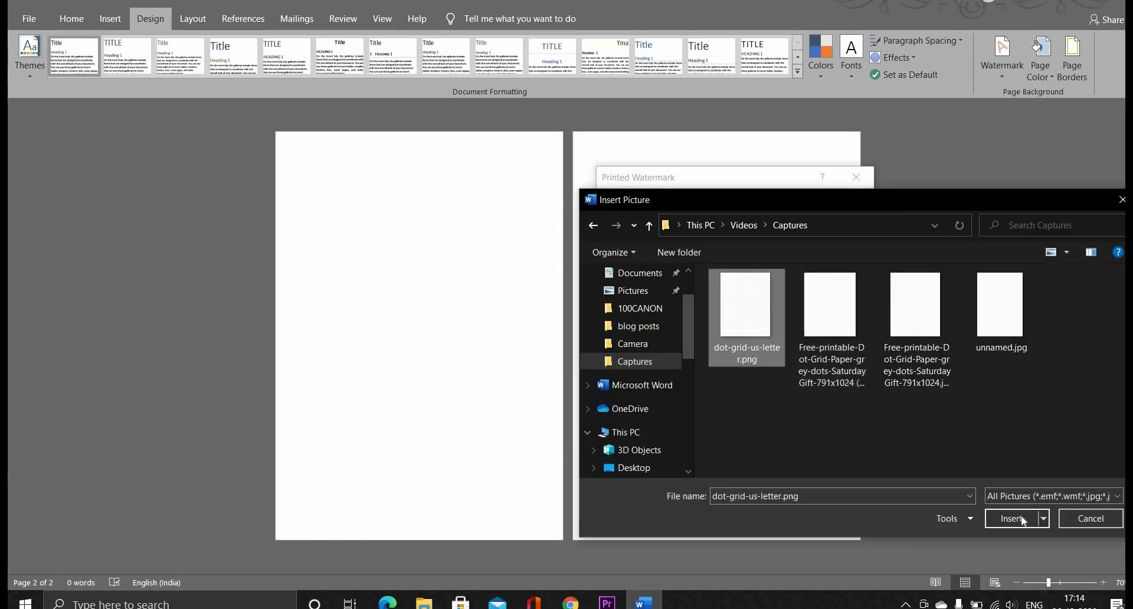
left_click(1020, 523)
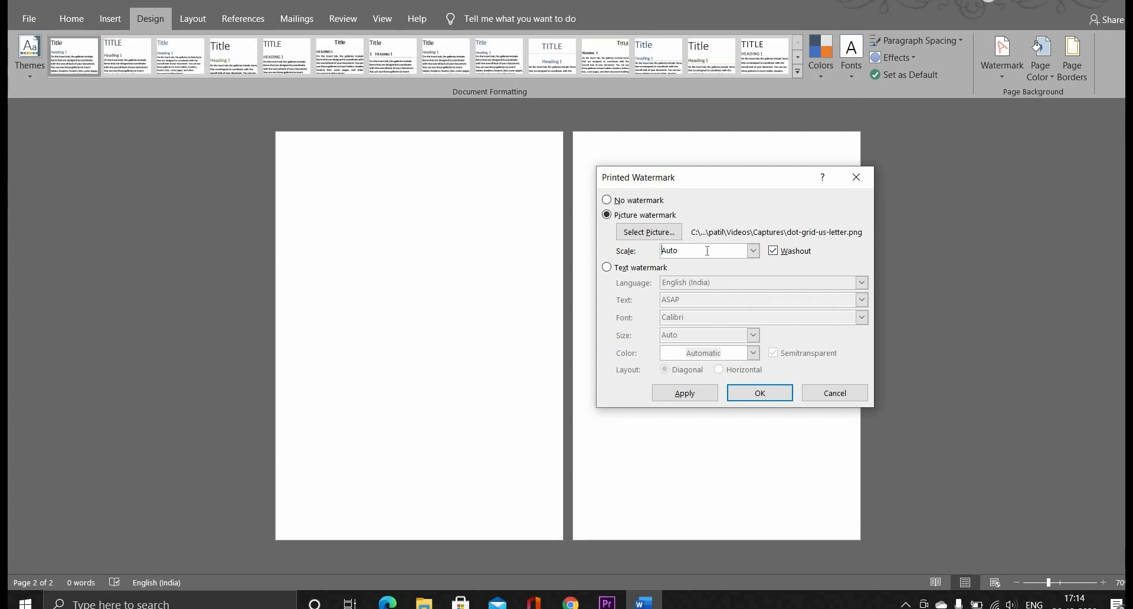
Turn off the picture watermark's washout, enter a custom scale and apply the watermark.
left_click(774, 251)
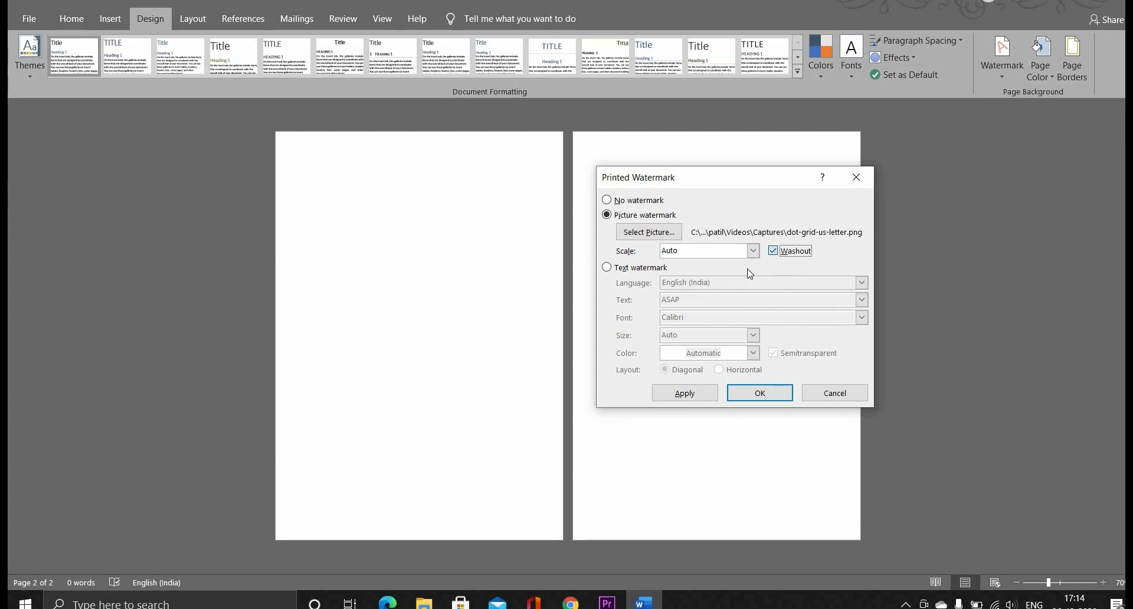
left_click(686, 250)
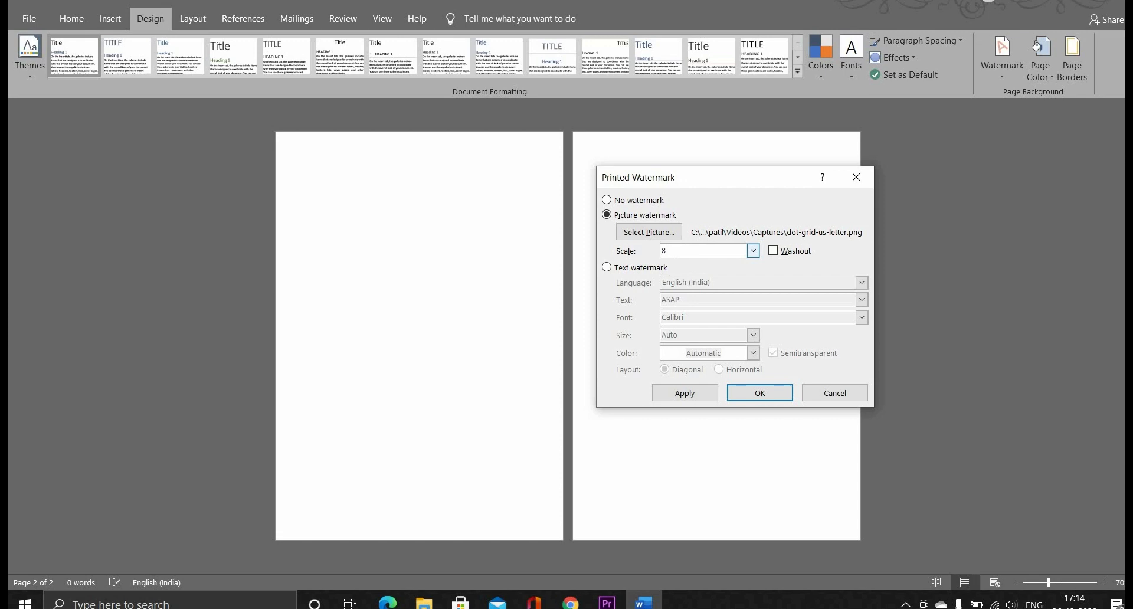
left_click(760, 394)
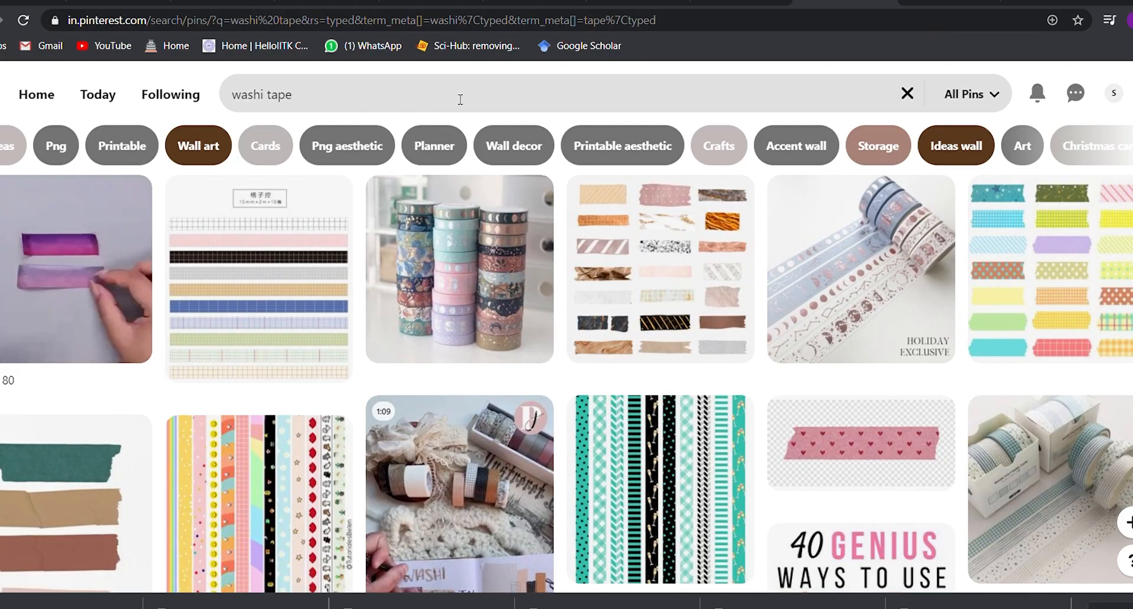
Refine the Pinterest search to "washi tape printable".
left_click(458, 100)
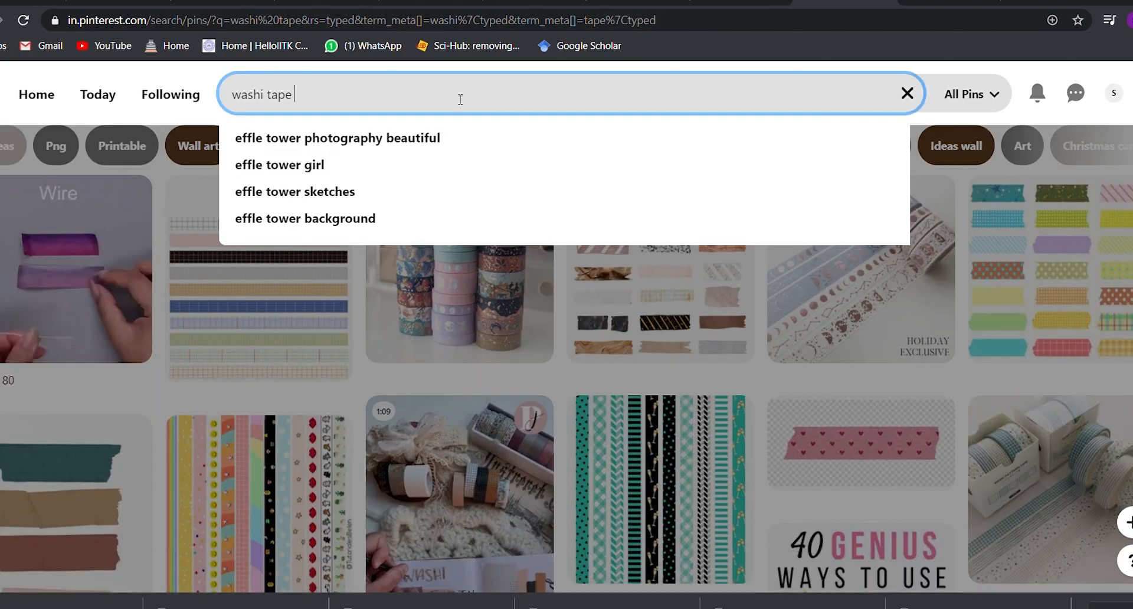
type("pri")
key("Down")
key("Return")
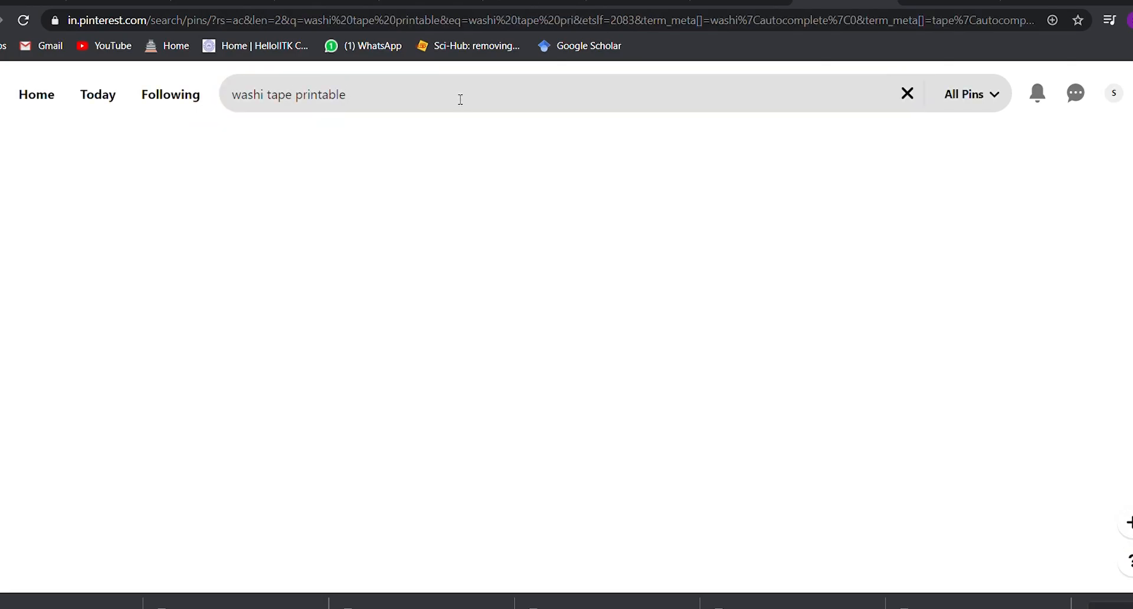
Browse the Pinterest washi tape results and the related crumpled paper textures for journal decorations.
scroll(6, 331, "down", 5)
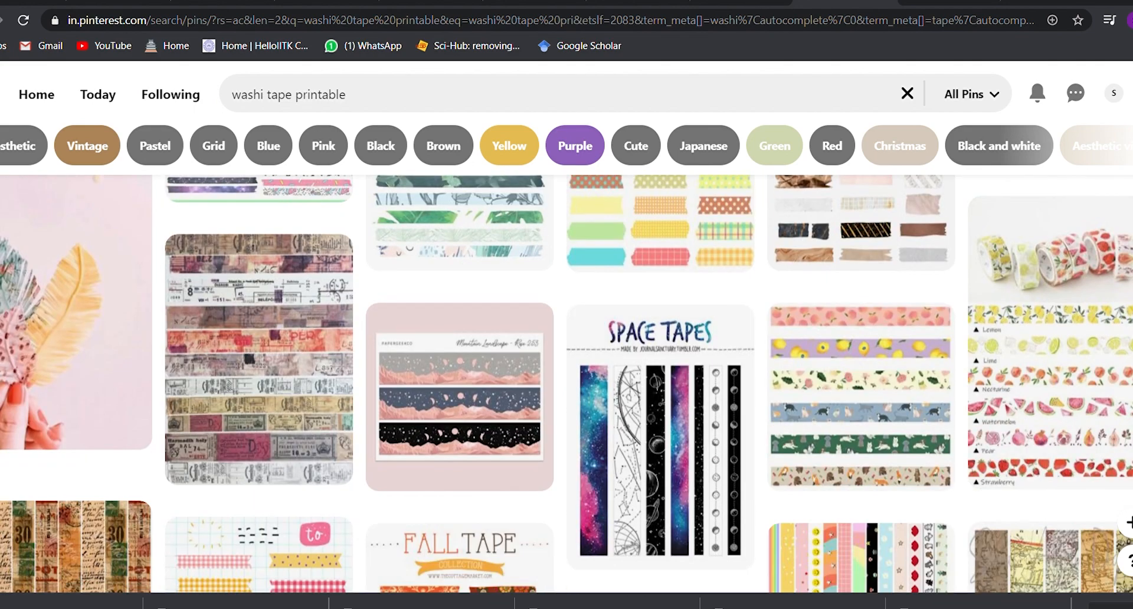
scroll(566, 383, "down", 6)
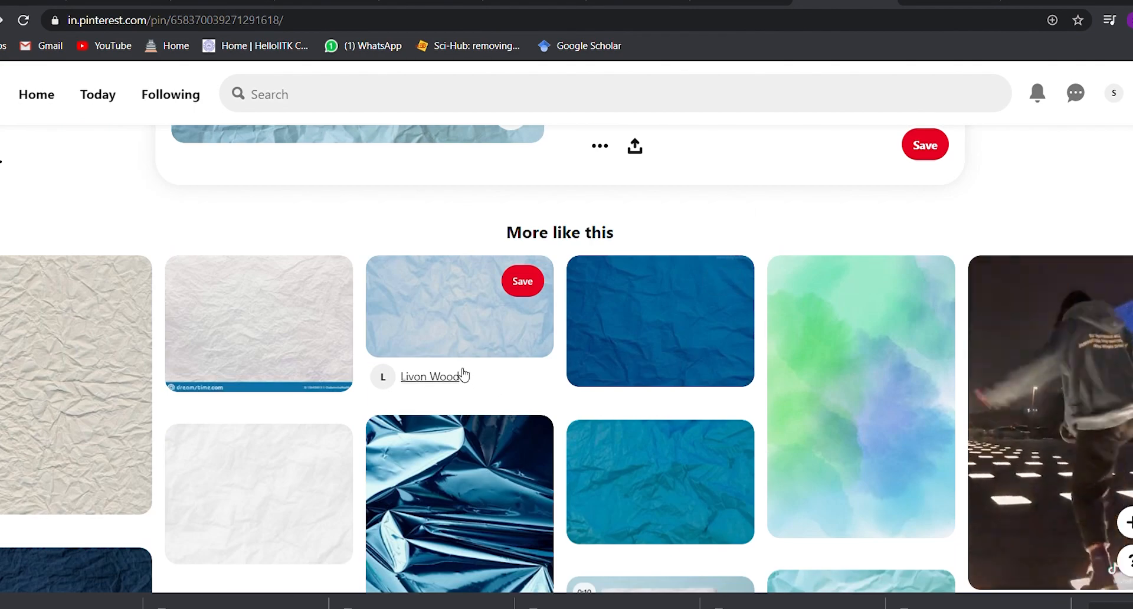
scroll(383, 458, "down", 5)
scroll(384, 457, "down", 12)
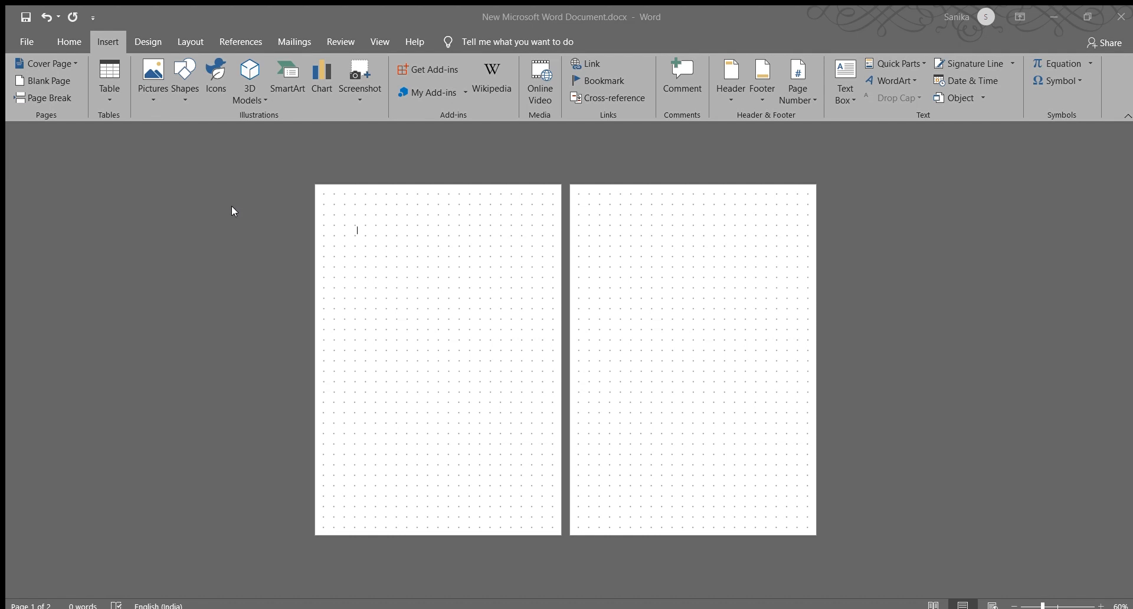
In Word, enlarge the circular night-sky picture to about 12.05 by 11.01 cm and start removing its background.
left_click(447, 329)
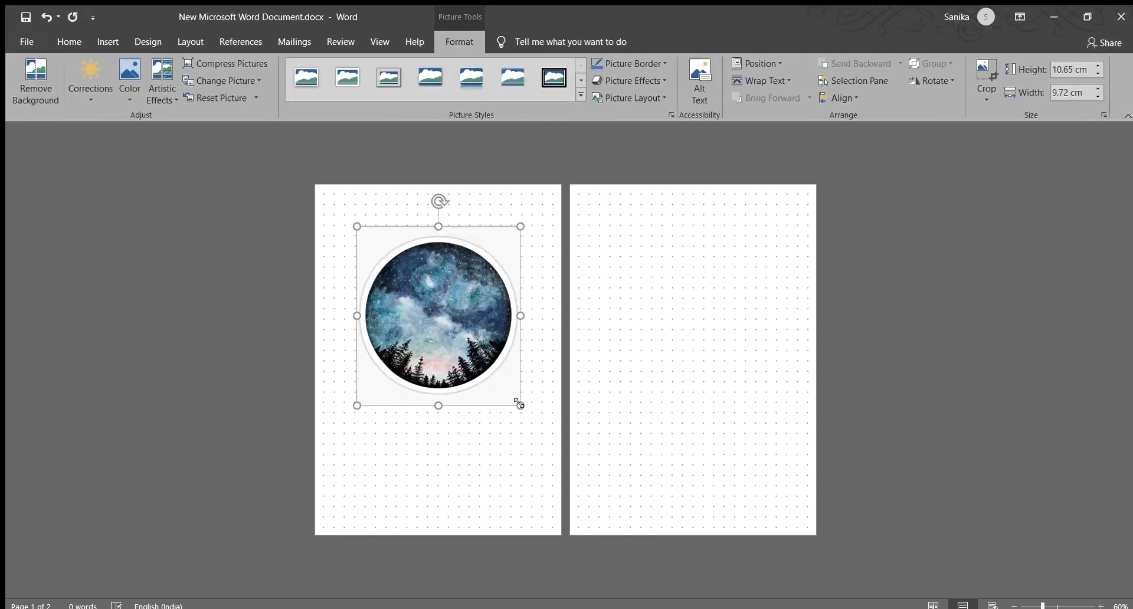
left_click_drag(520, 404, 542, 429)
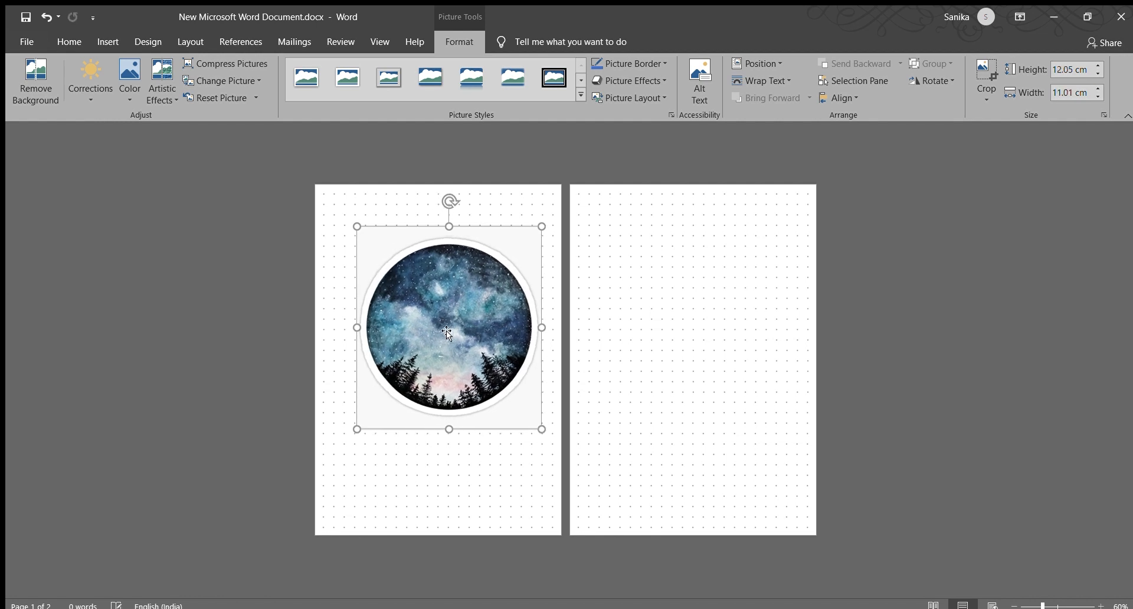
left_click(31, 88)
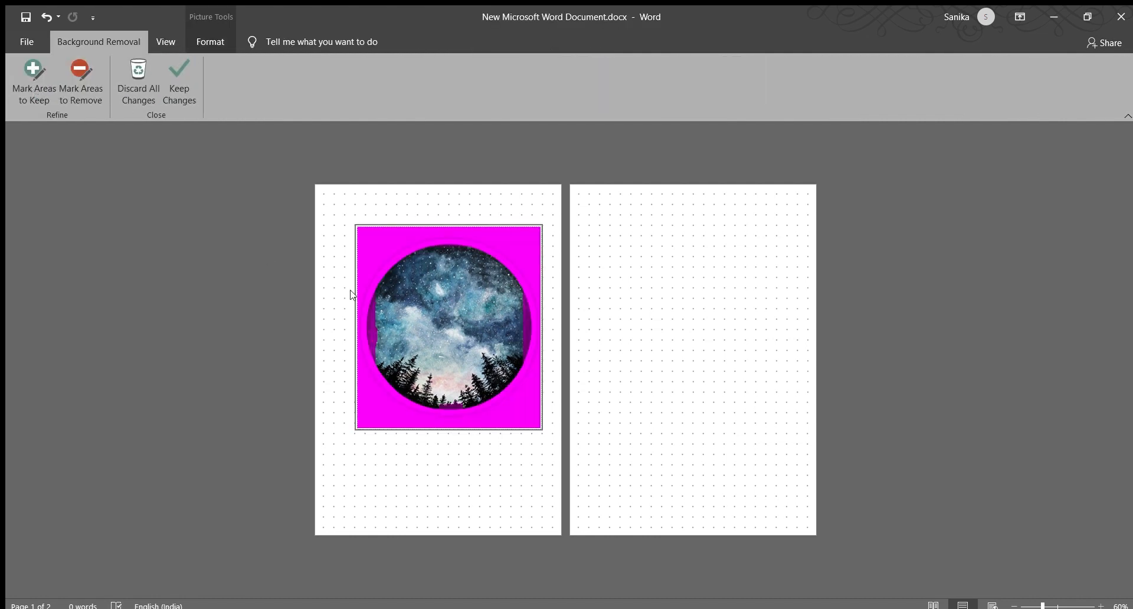
Mark the circle's cut-off side and lower edges as areas to keep, and apply the background removal.
scroll(448, 295, "up", 5)
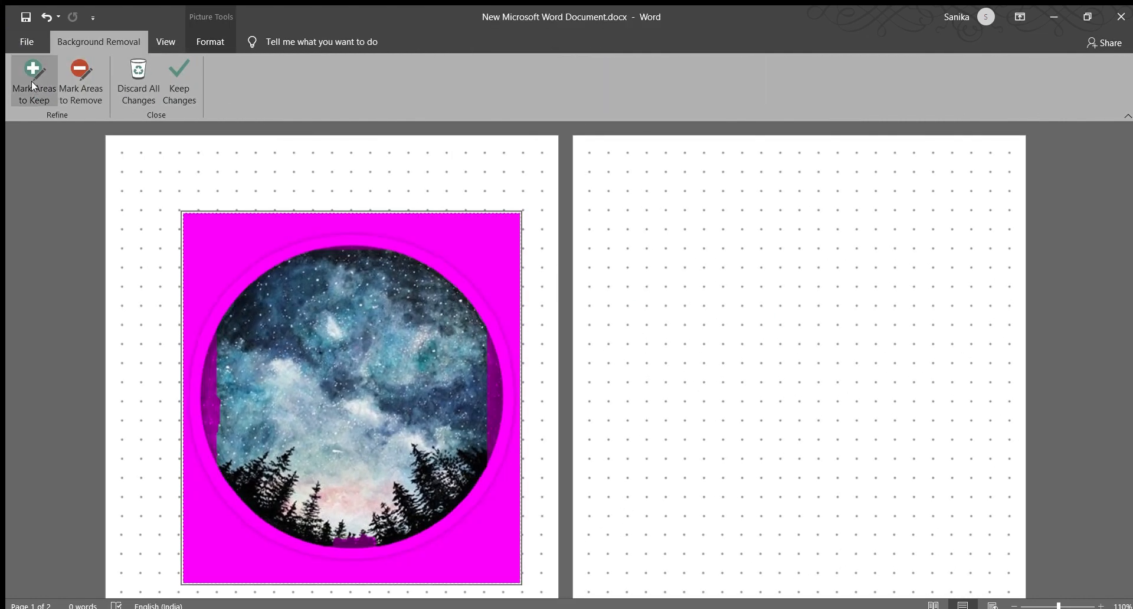
left_click(31, 83)
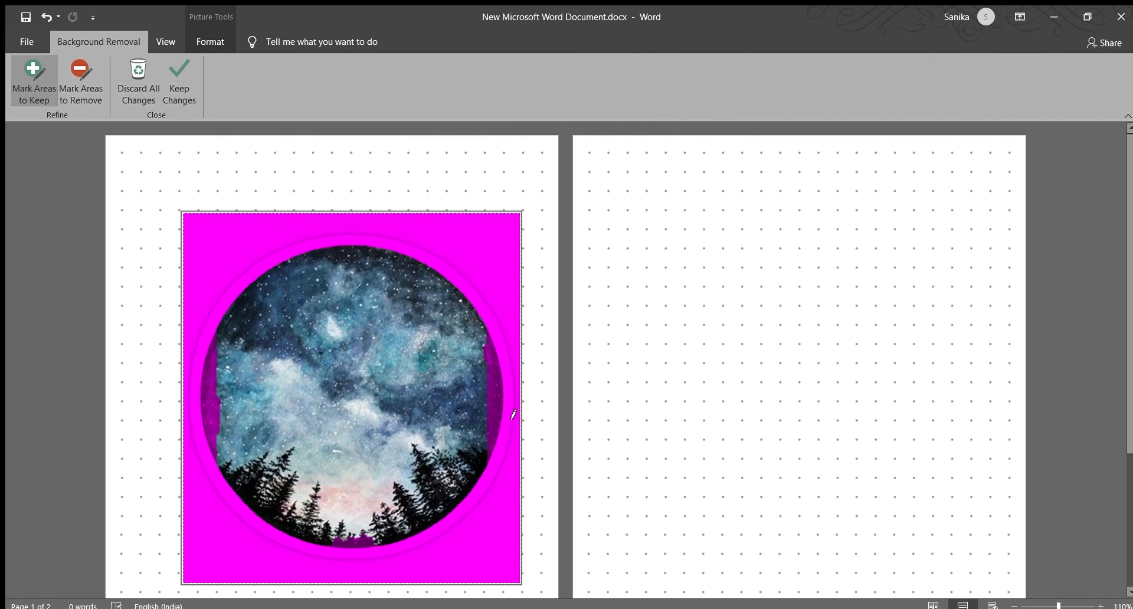
left_click(493, 406)
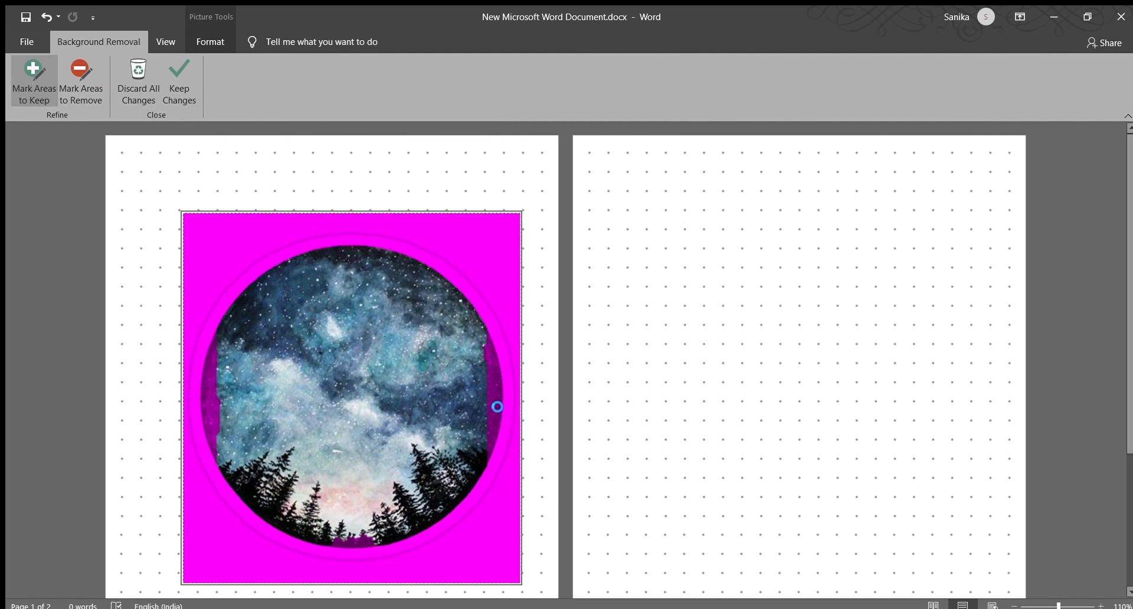
left_click(347, 548)
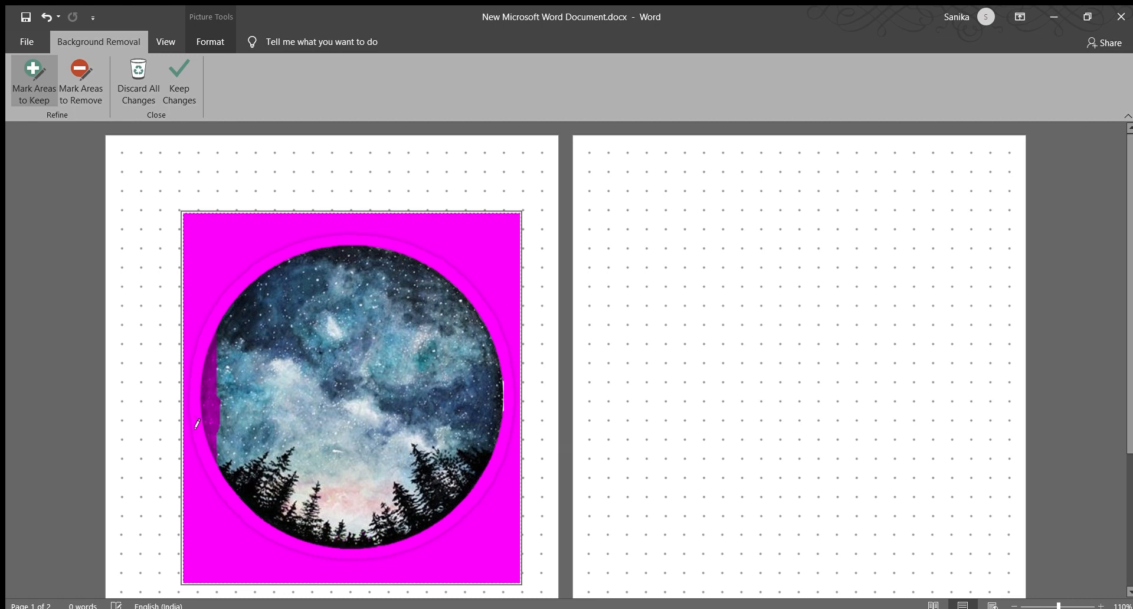
left_click(213, 396)
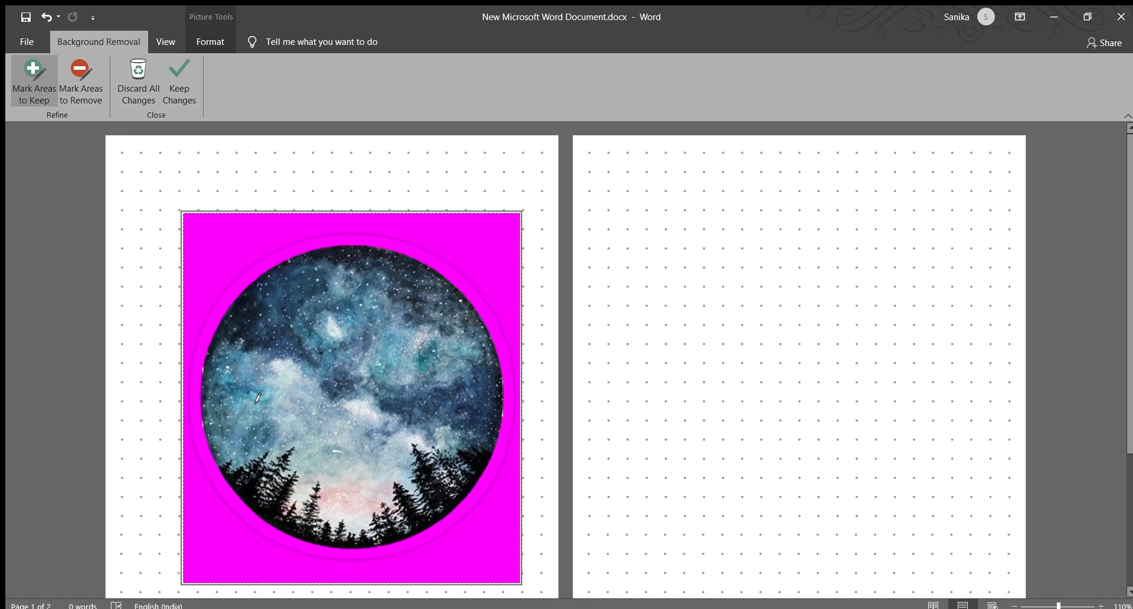
scroll(240, 134, "up", 1)
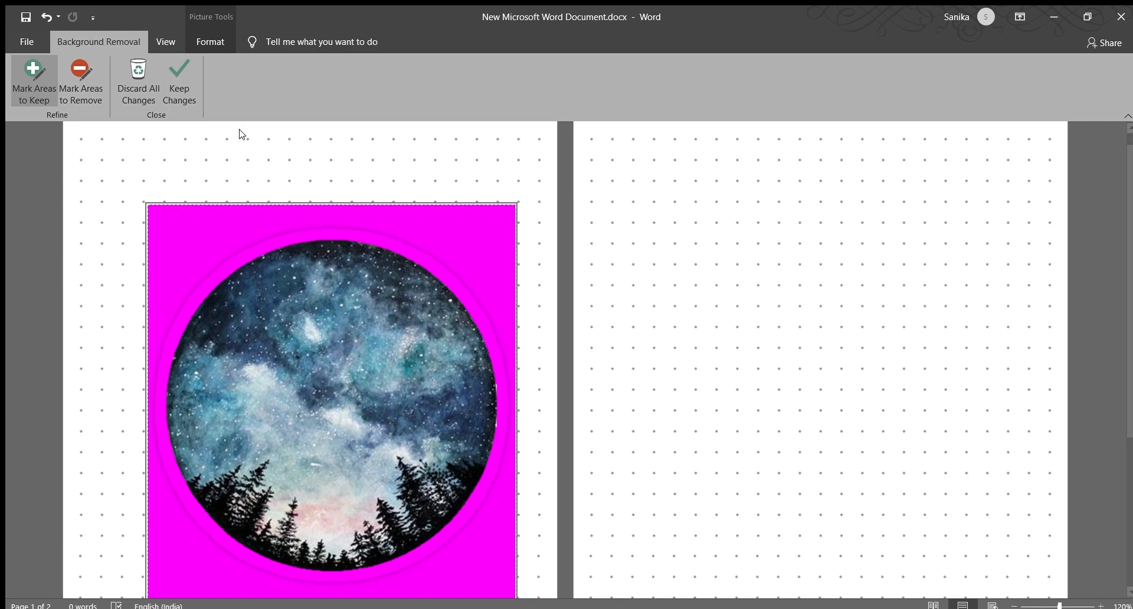
left_click(189, 101)
left_click(137, 392)
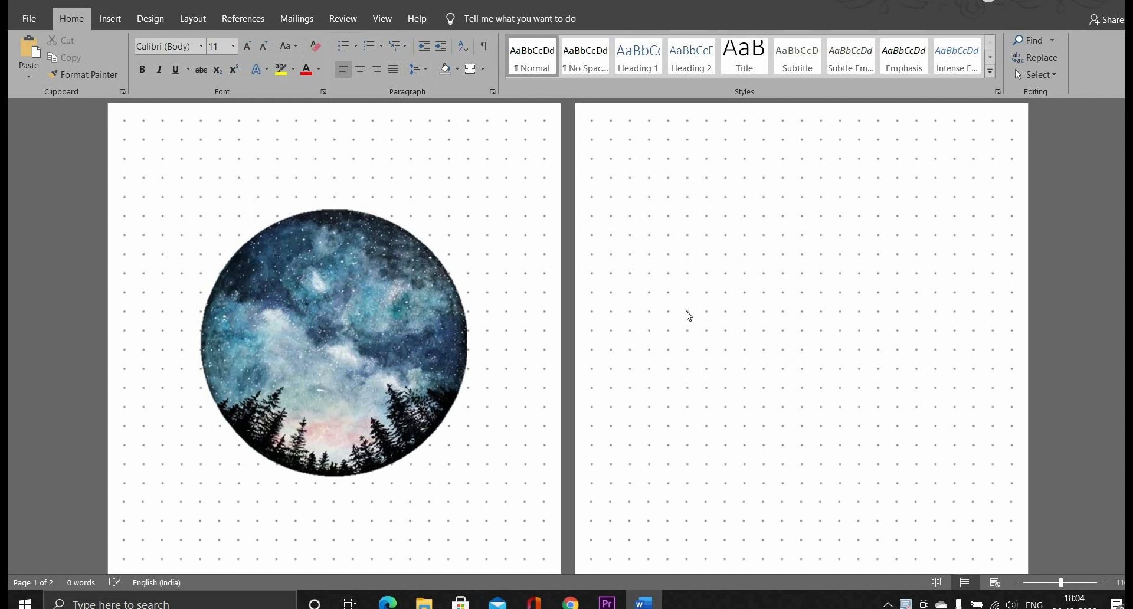
Set the night-sky picture's text wrapping to Behind Text and centre it horizontally on the first page.
left_click(409, 316)
left_click(505, 198)
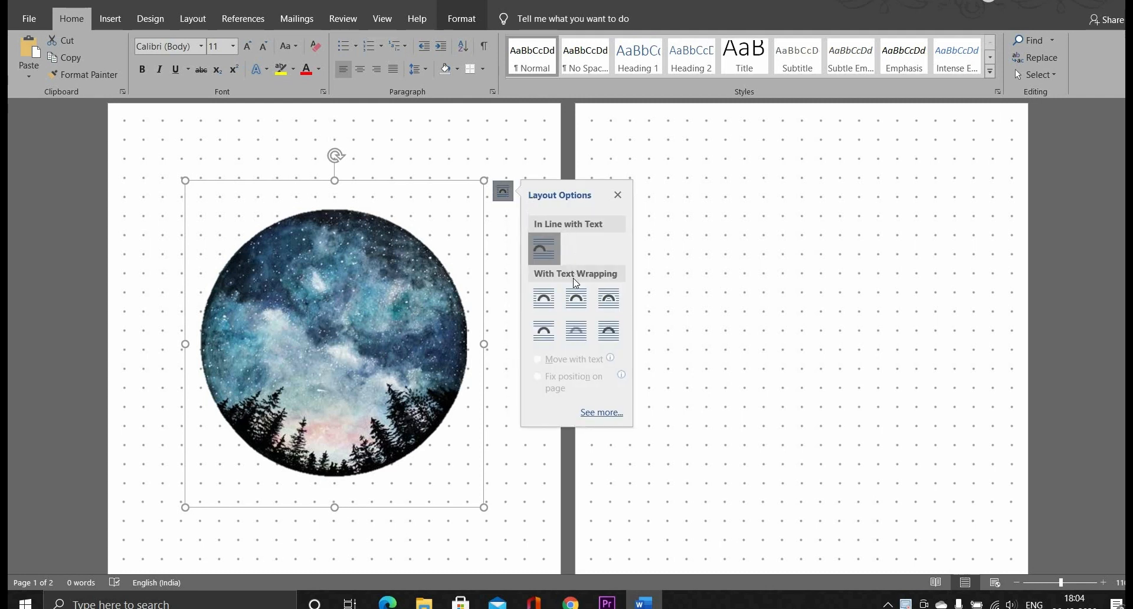
left_click(580, 336)
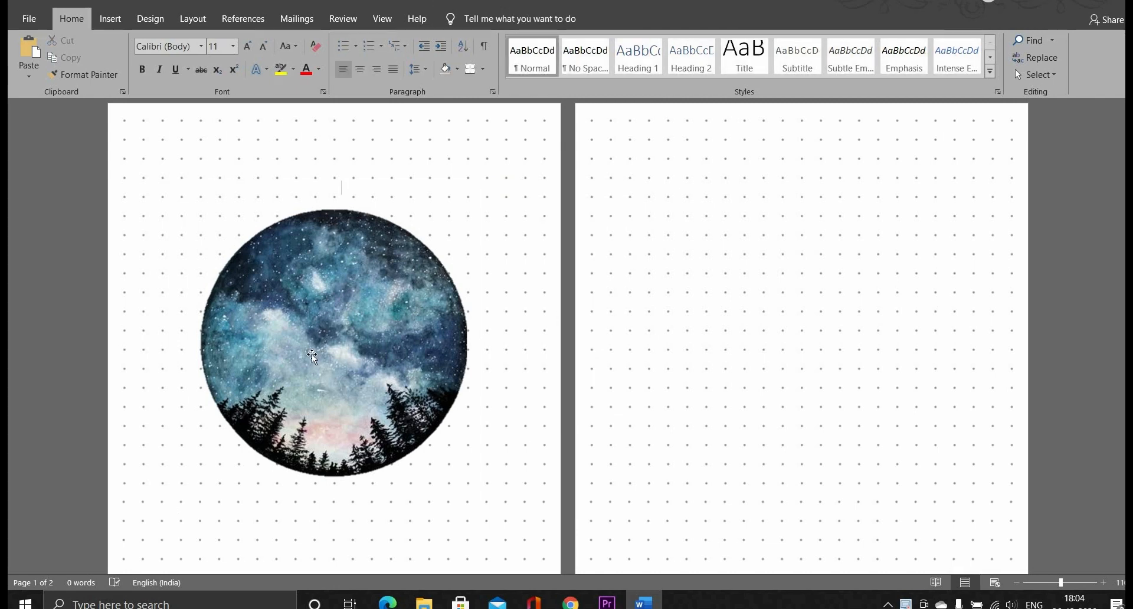
left_click(360, 304)
left_click_drag(246, 304, 380, 286)
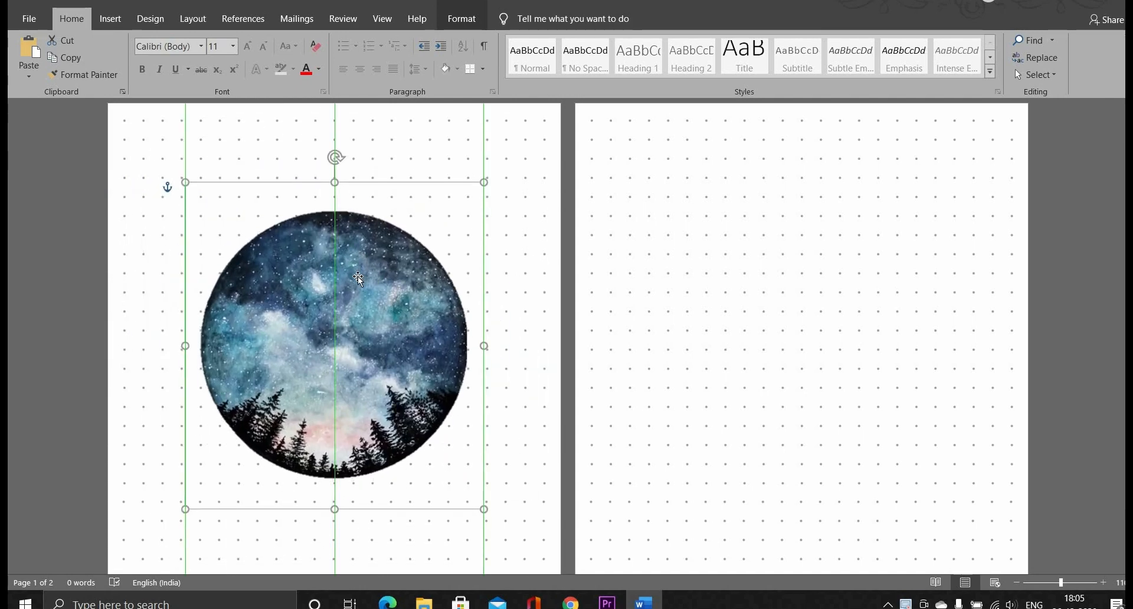
left_click(525, 296)
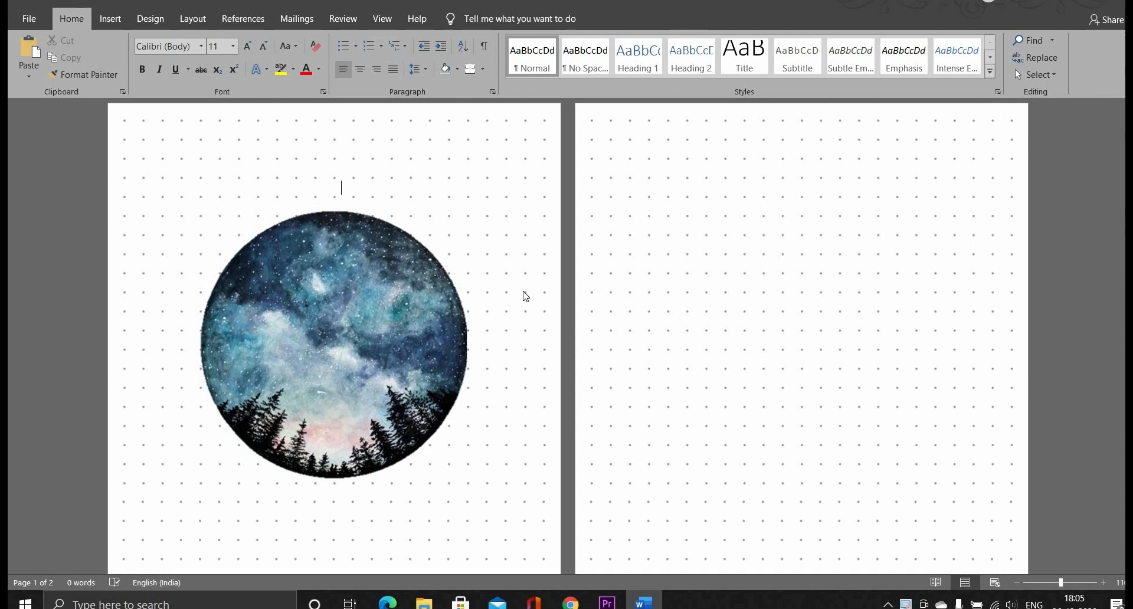
Review the layout options of the night-sky picture.
left_click(483, 224)
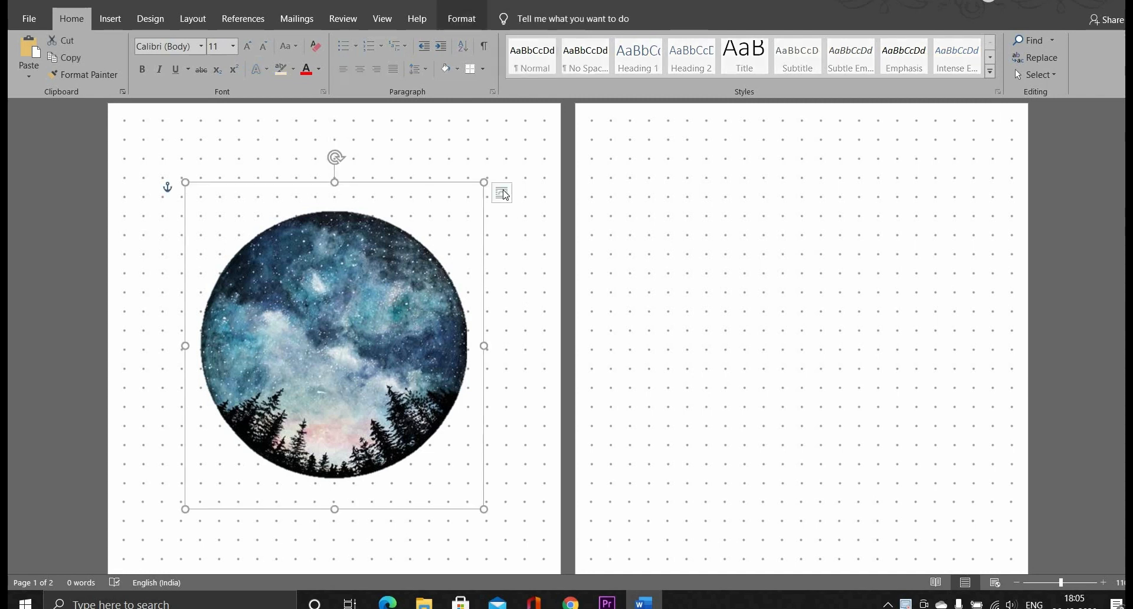
left_click(503, 193)
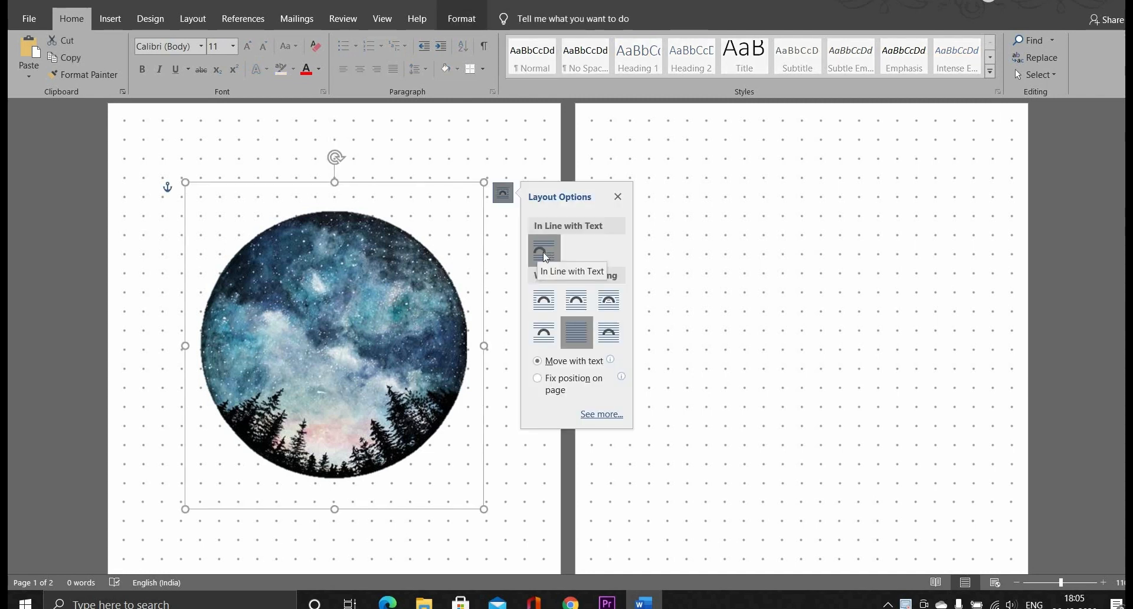
left_click(510, 311)
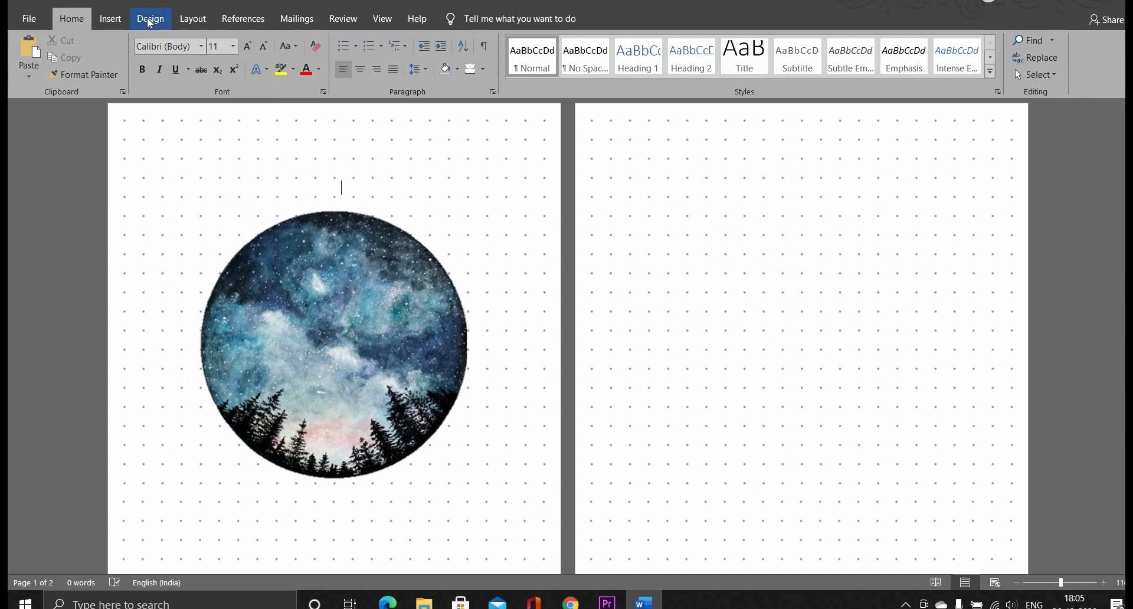
Draw a text box about 3.37 cm wide and 1.87 cm high over the circle's middle containing "2021.".
left_click(121, 20)
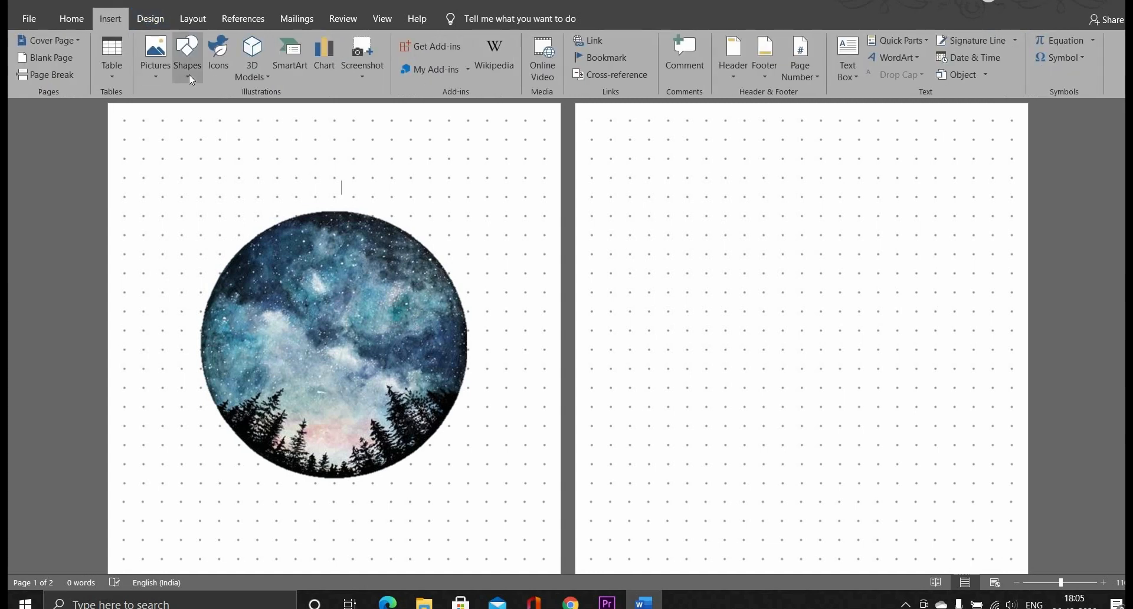
left_click(187, 65)
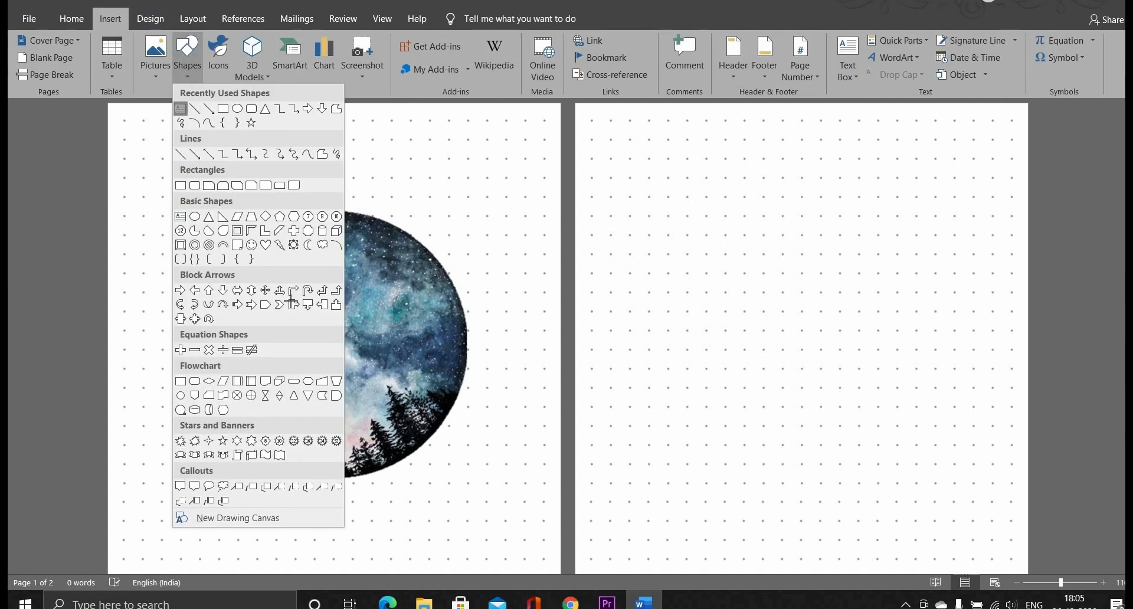
left_click(181, 109)
left_click_drag(290, 307, 394, 365)
type("2")
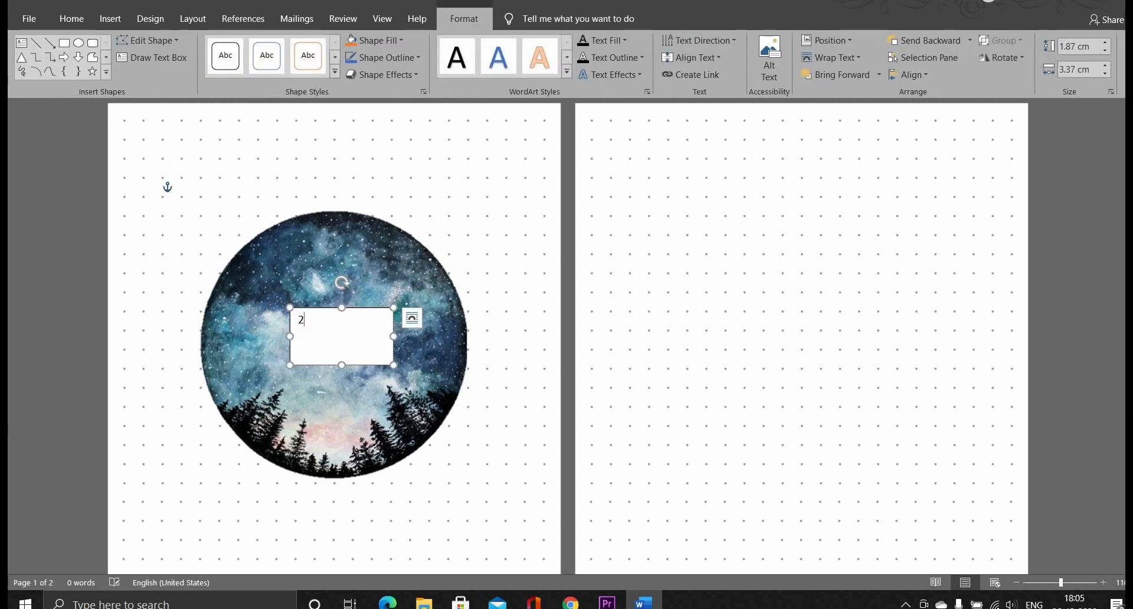
type("021.")
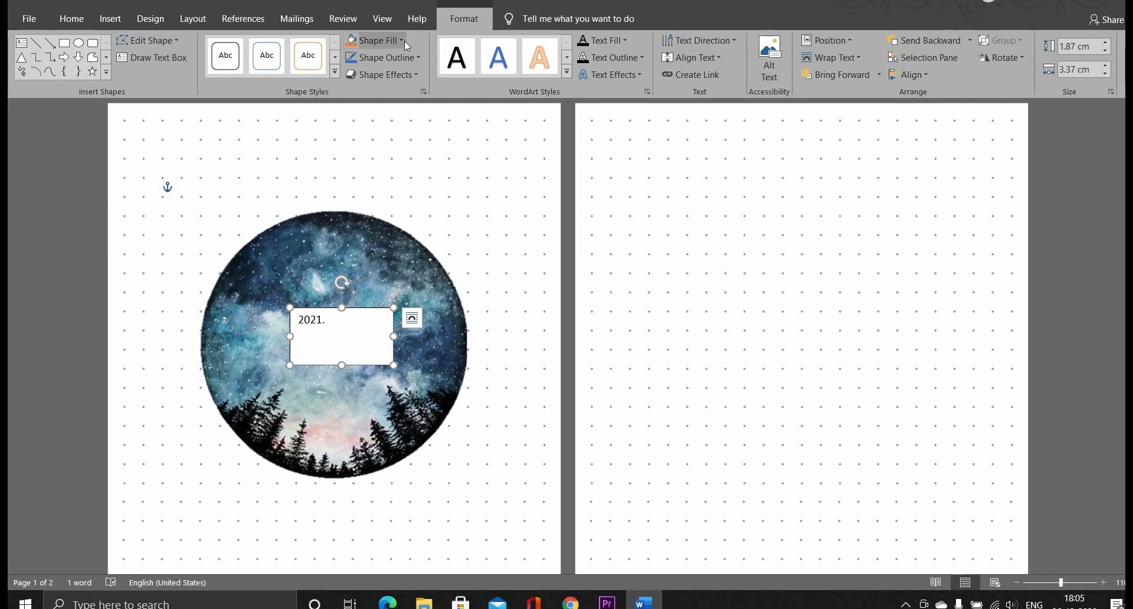
Fill the "2021." text box with black and set its text size to 30.
left_click(403, 41)
left_click(365, 74)
double_click(311, 320)
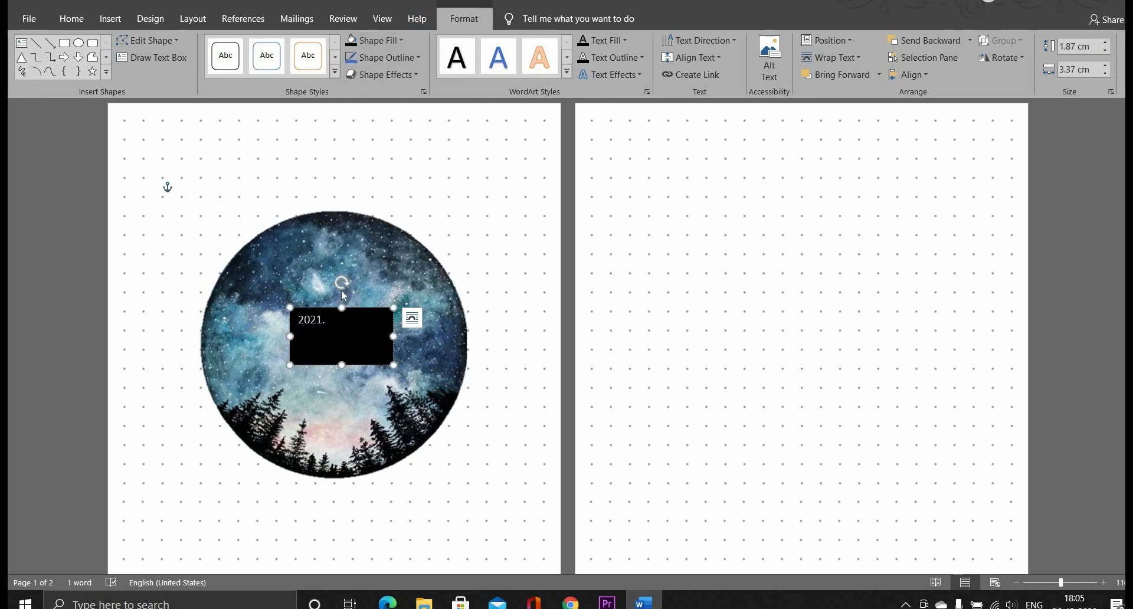
left_click(361, 275)
left_click(356, 328)
left_click(375, 275)
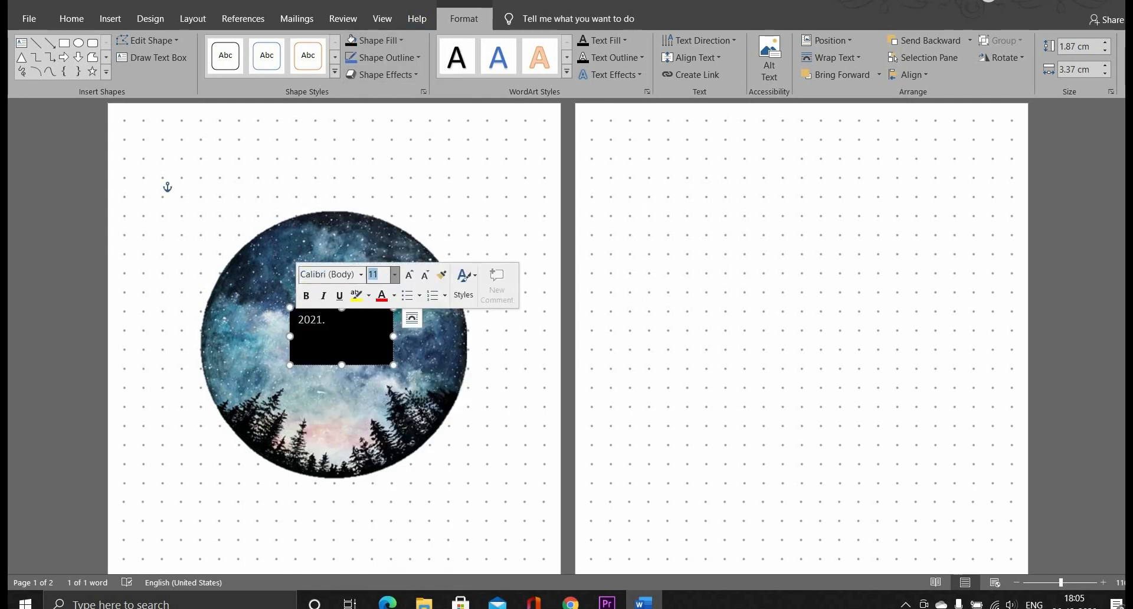
type("30")
key("Return")
Shrink the "2021." text box slightly to fit its text and centre it over the night-sky circle.
left_click_drag(393, 364, 385, 359)
left_click_drag(322, 307, 320, 317)
left_click(165, 397)
Add a text box about 3.42 cm wide and 2.54 cm high below "2021." containing "Consistency".
left_click(150, 18)
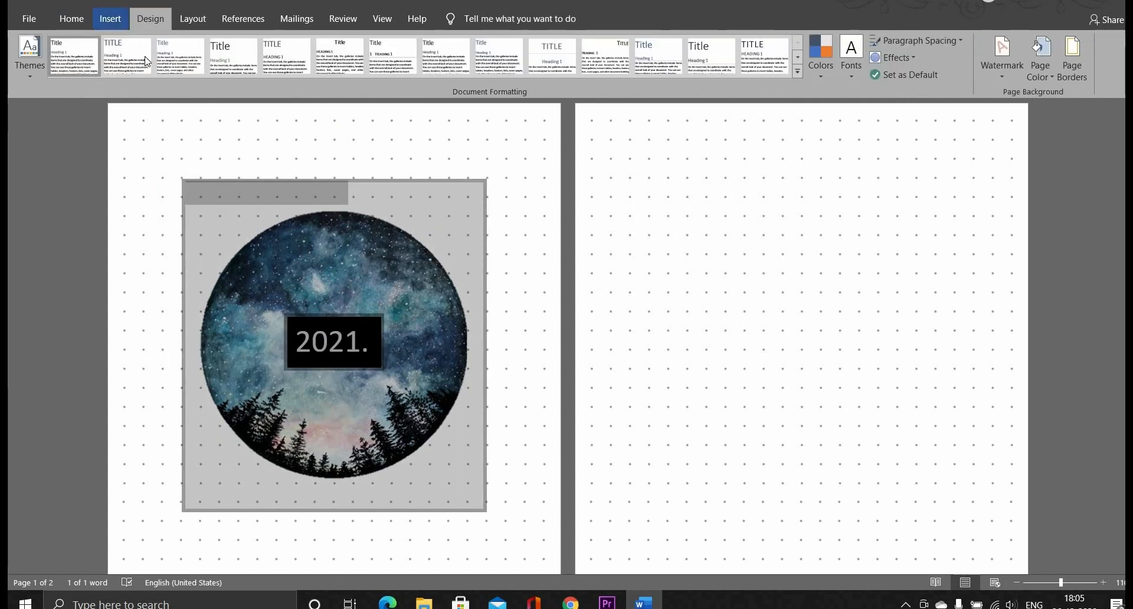
left_click(111, 18)
left_click(188, 65)
left_click(180, 109)
left_click_drag(278, 383, 313, 462)
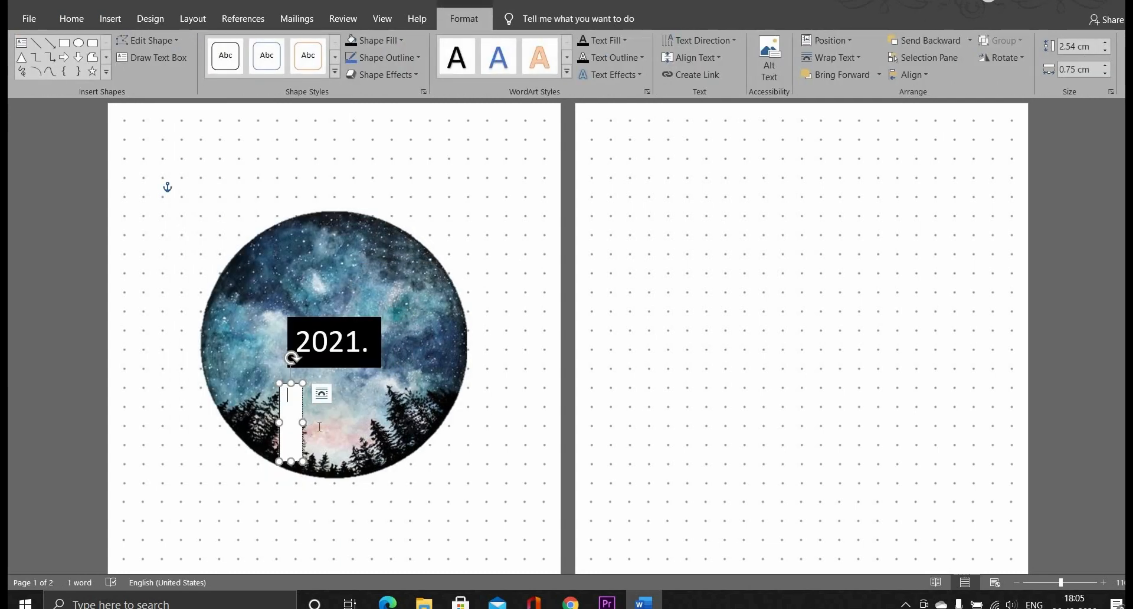
left_click_drag(313, 422, 385, 422)
type("Consistency")
Remove the fill and the outline from the "Consistency" text box.
right_click(357, 402)
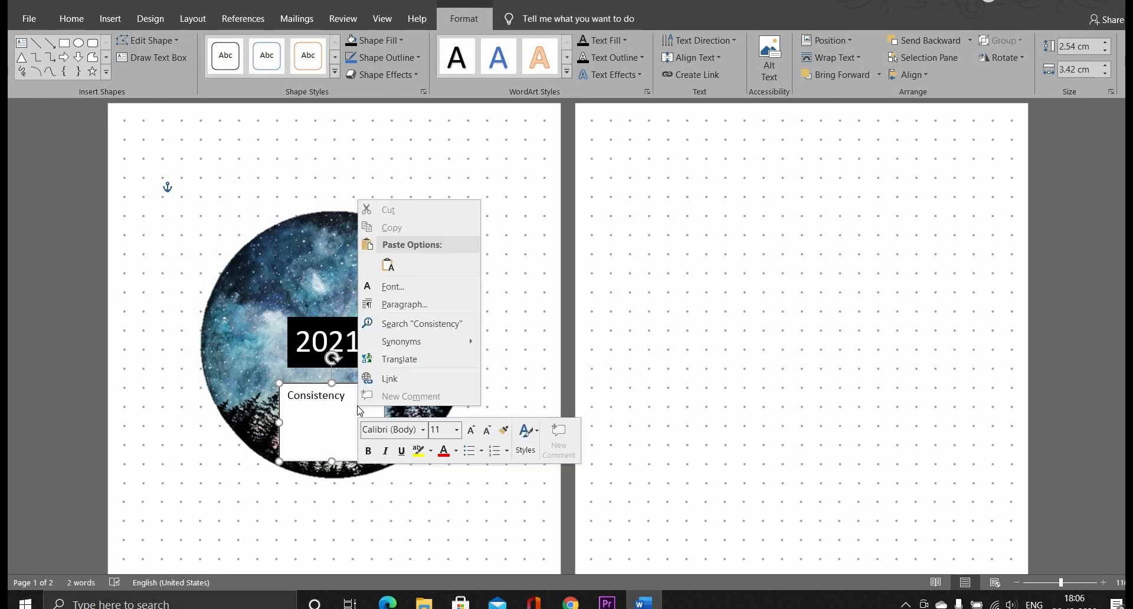
left_click(394, 44)
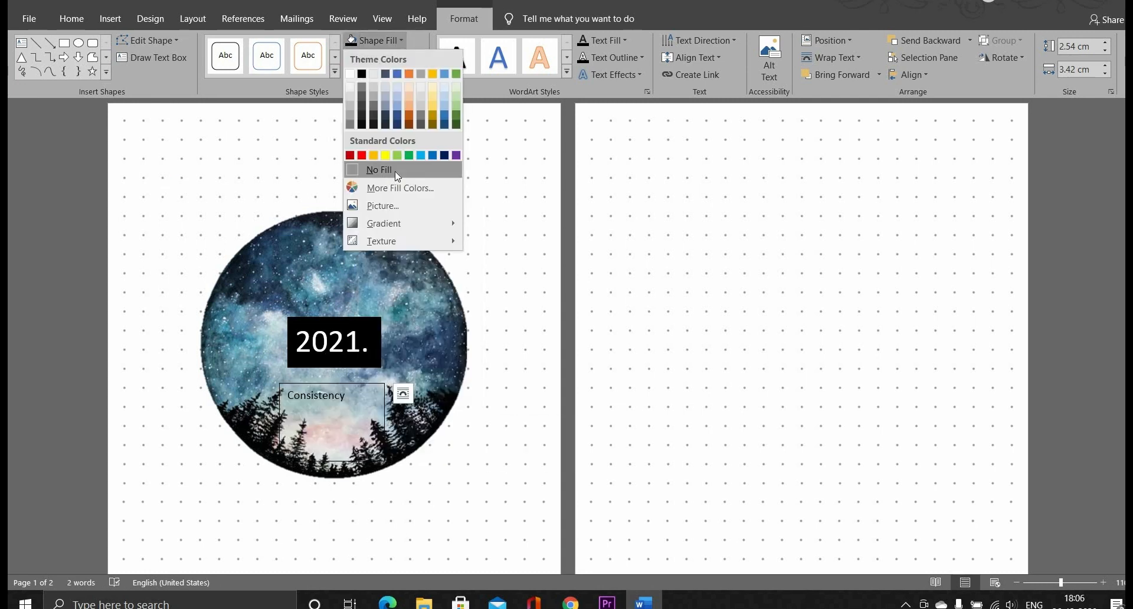
left_click(395, 171)
left_click(413, 61)
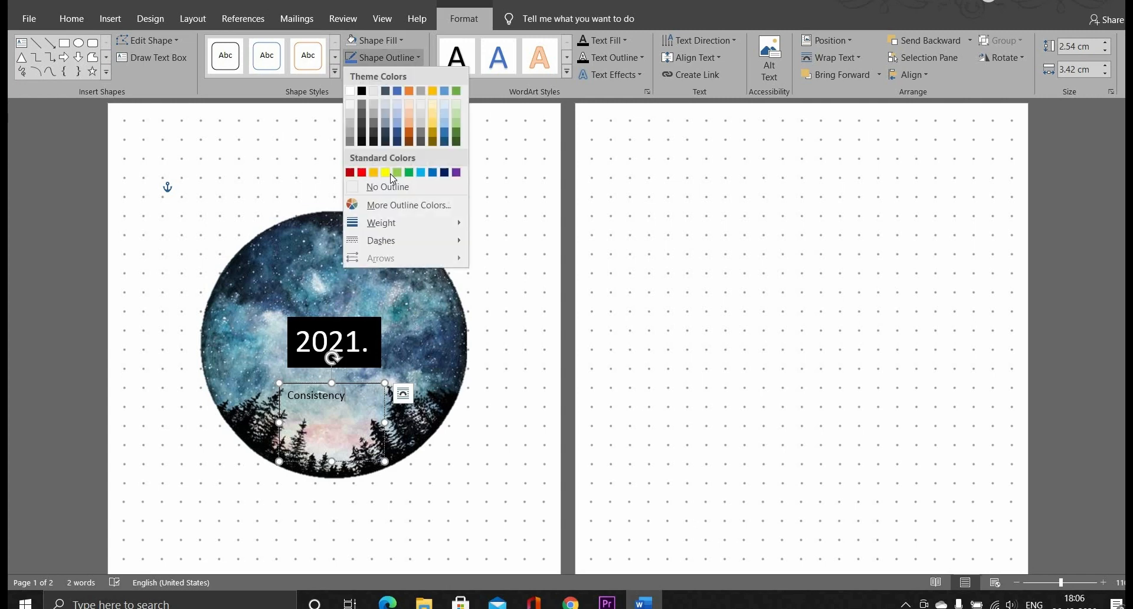
left_click(395, 188)
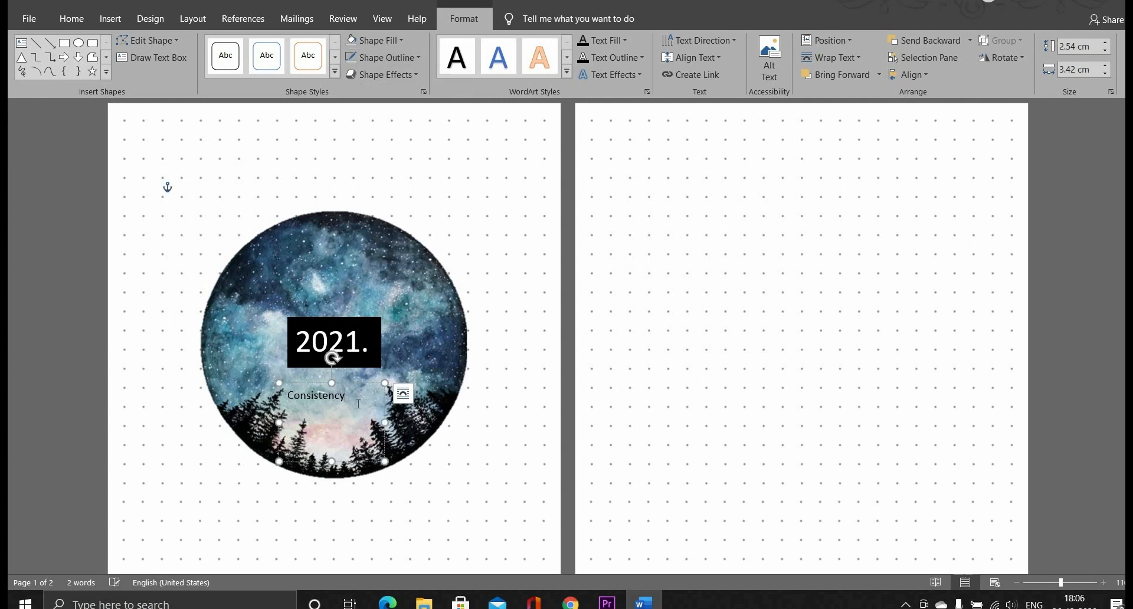
Set the font size of the "Consistency" text to 30.
left_click_drag(345, 398, 284, 399)
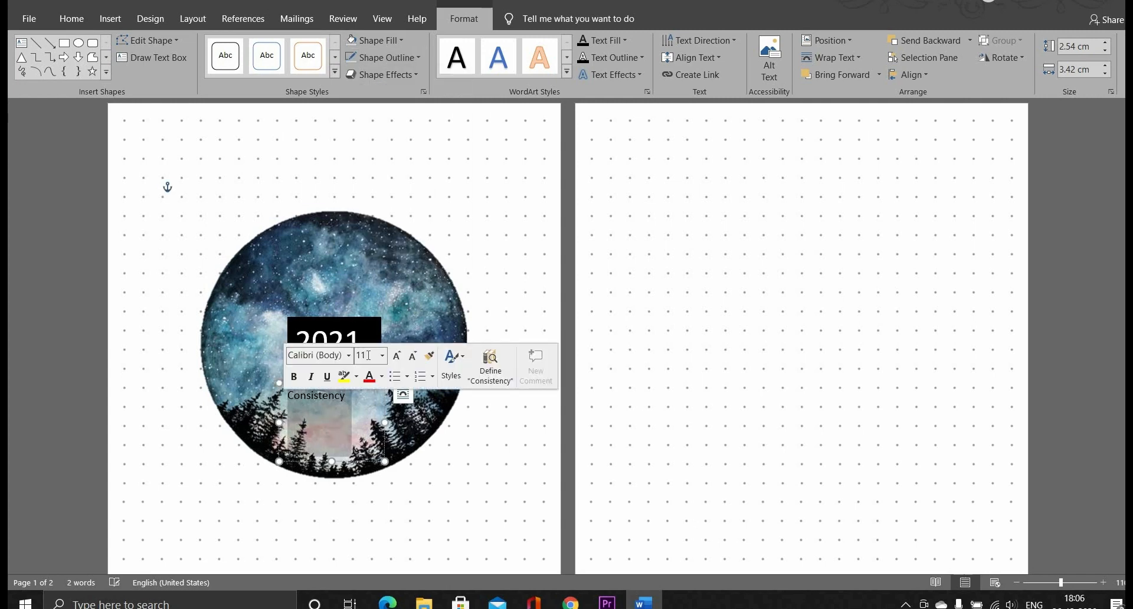
left_click(371, 355)
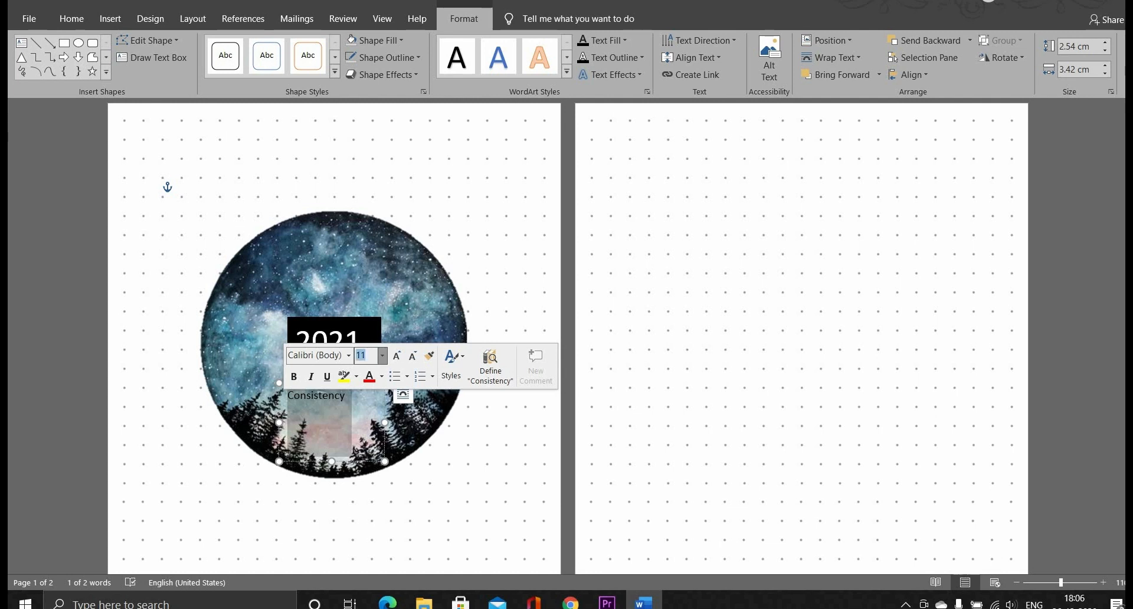
type("30")
key("Return")
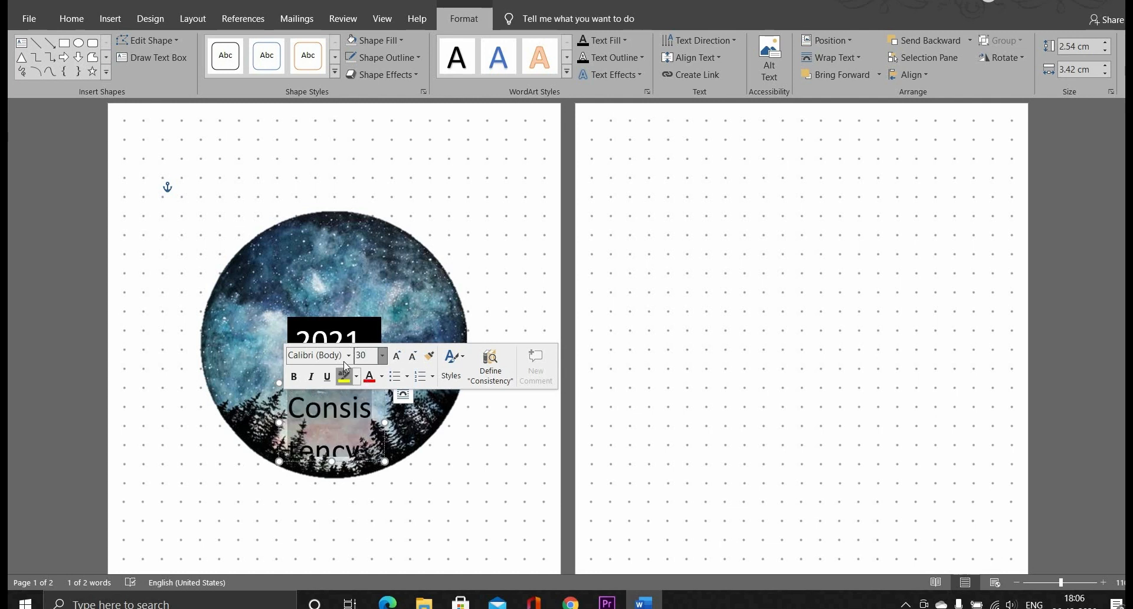
Change the "Consistency" text colour to white and its font to Brush Script MT.
left_click(382, 378)
left_click(371, 426)
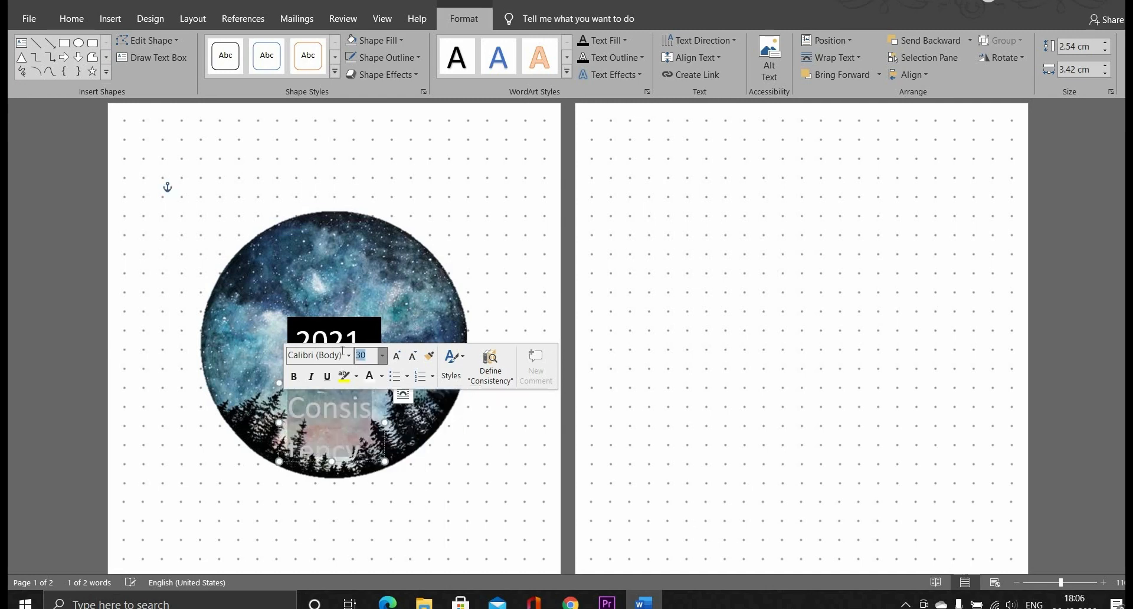
left_click(349, 356)
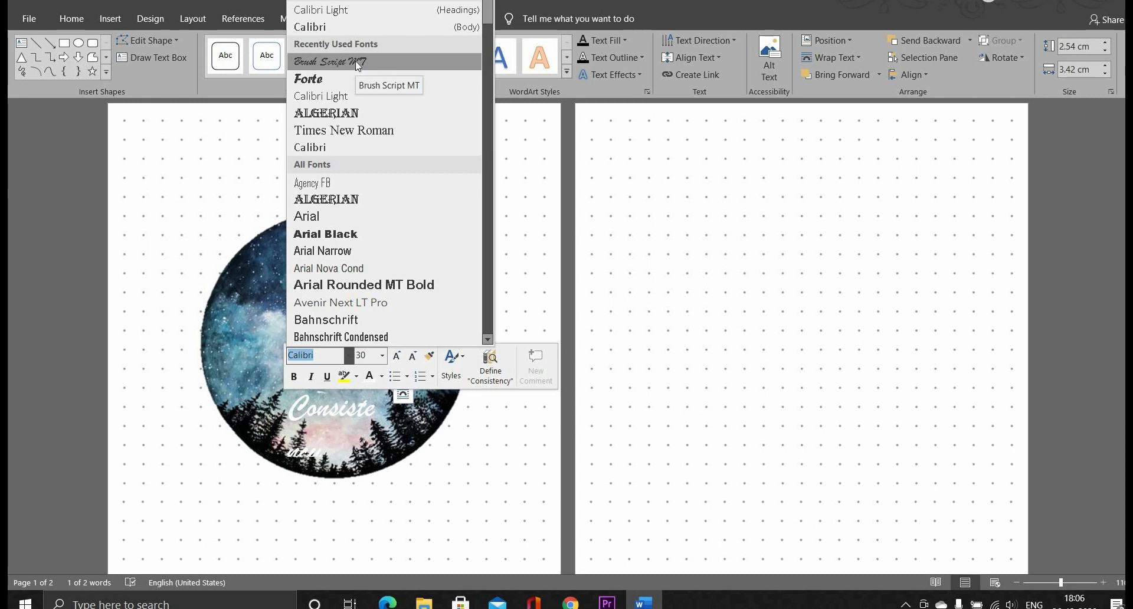
left_click(355, 62)
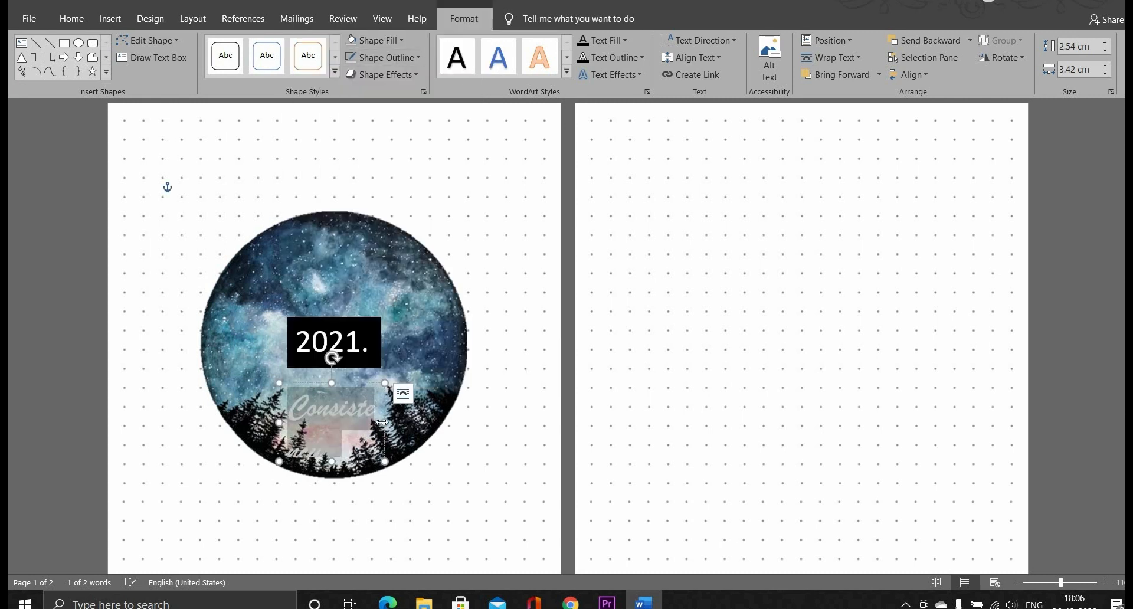
Widen the "Consistency" text box to about 4.69 cm and centre it on the night-sky circle just below "2021.".
left_click_drag(384, 422, 424, 422)
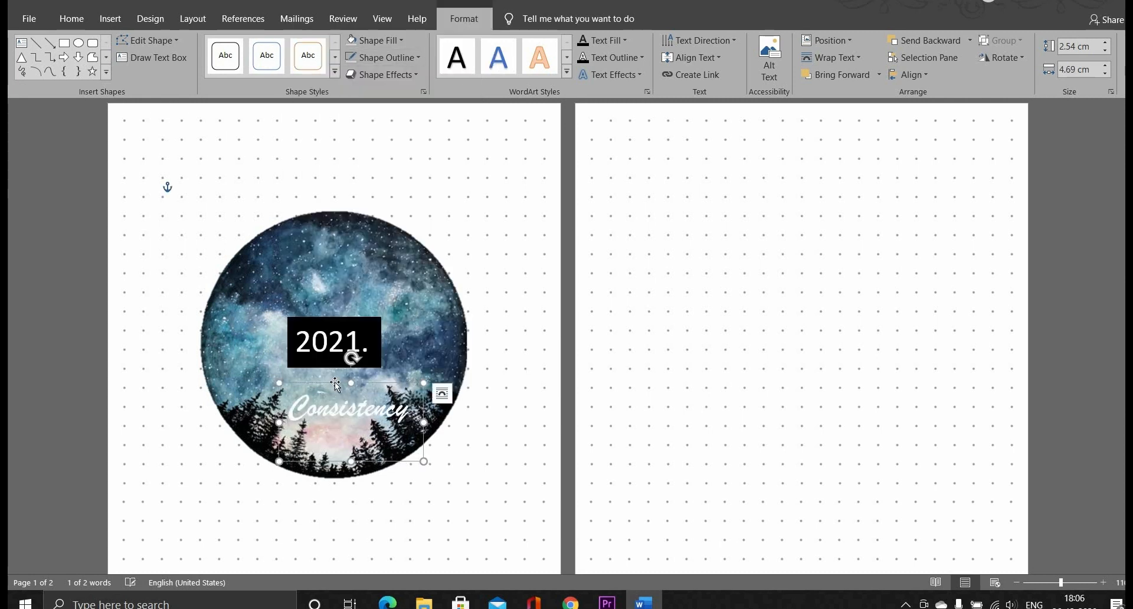
left_click_drag(335, 384, 303, 369)
left_click_drag(464, 444, 464, 444)
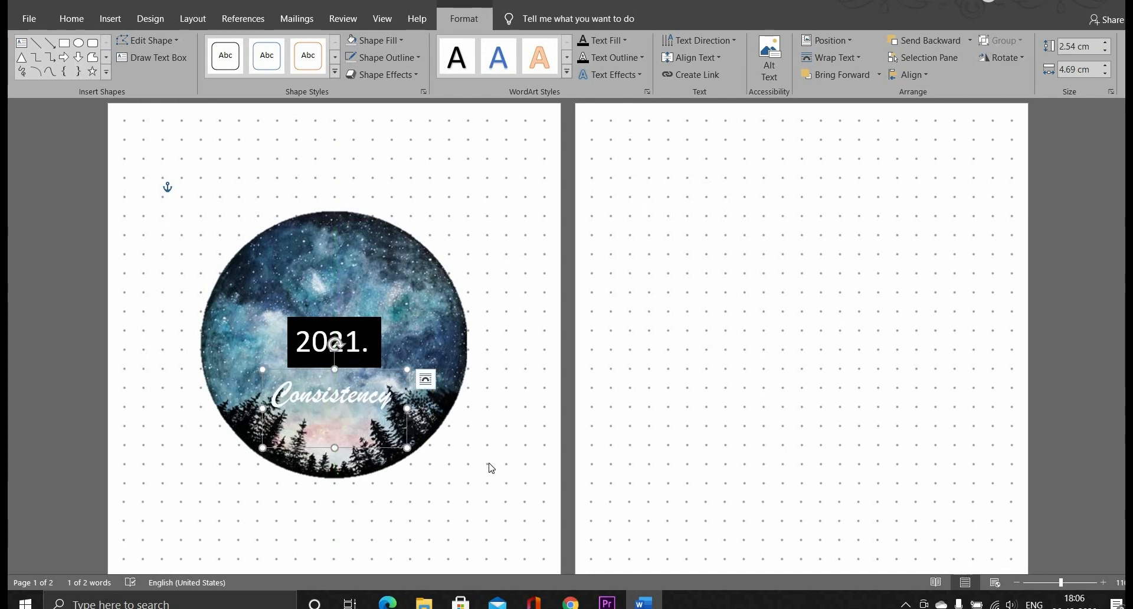
left_click(342, 185)
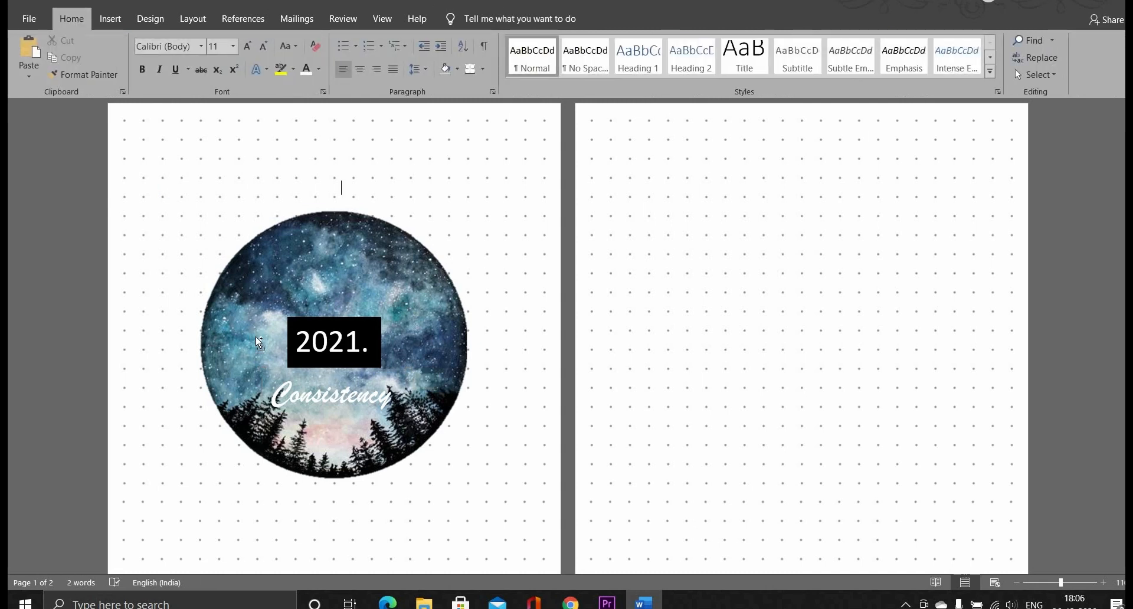
Review the cover page, then look through the finished journal's cover, "2021 Goals" and "Goals & Rewards" pages.
scroll(258, 343, "down", 3)
scroll(260, 343, "up", 1)
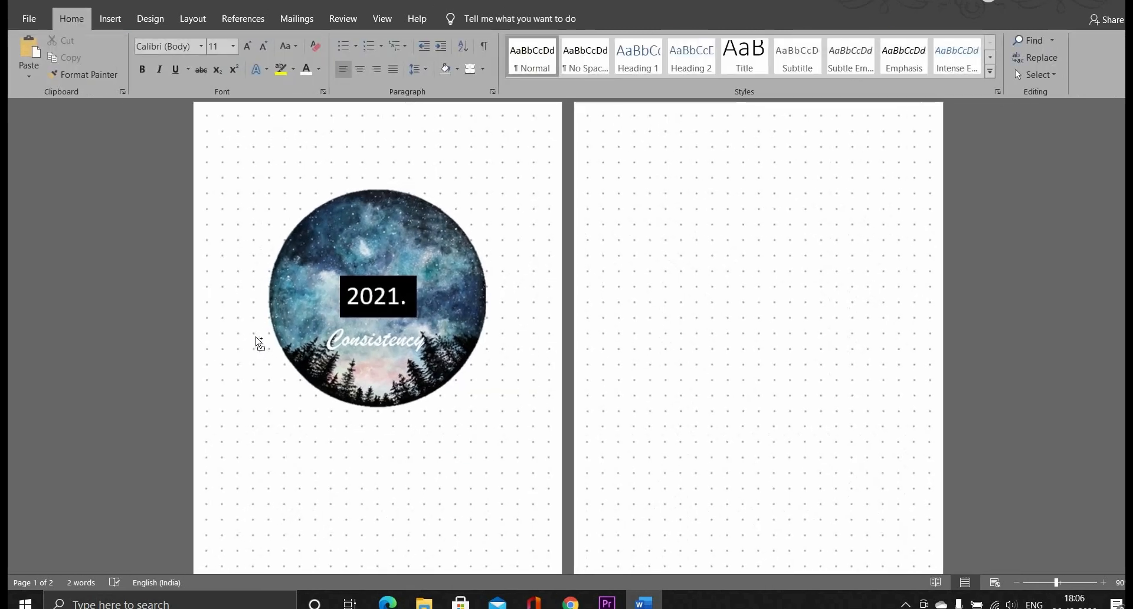
scroll(258, 342, "up", 5)
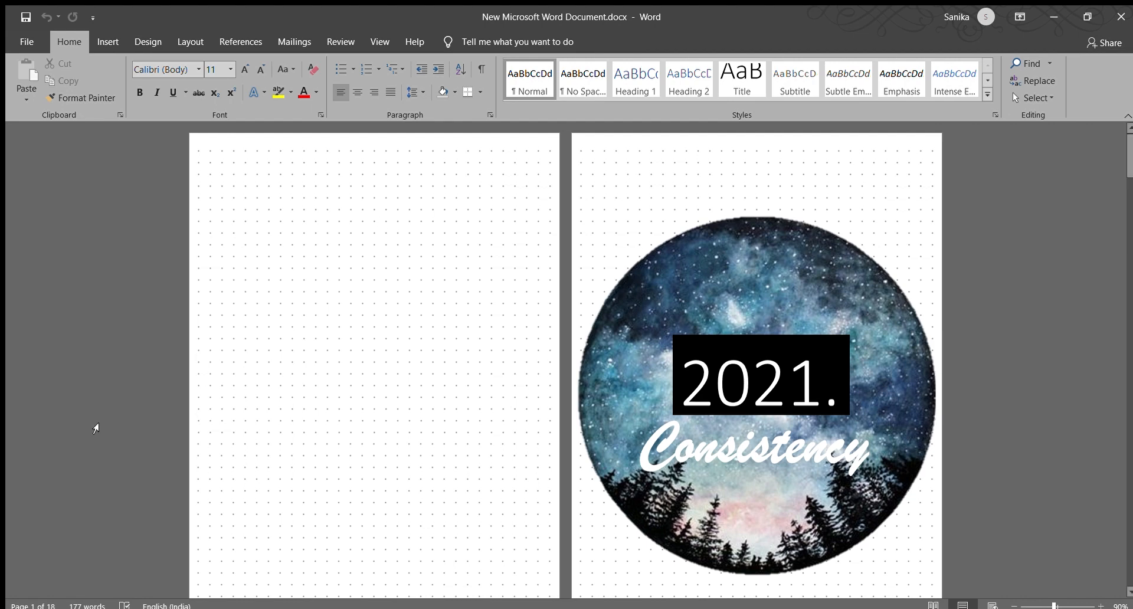
scroll(95, 428, "down", 1)
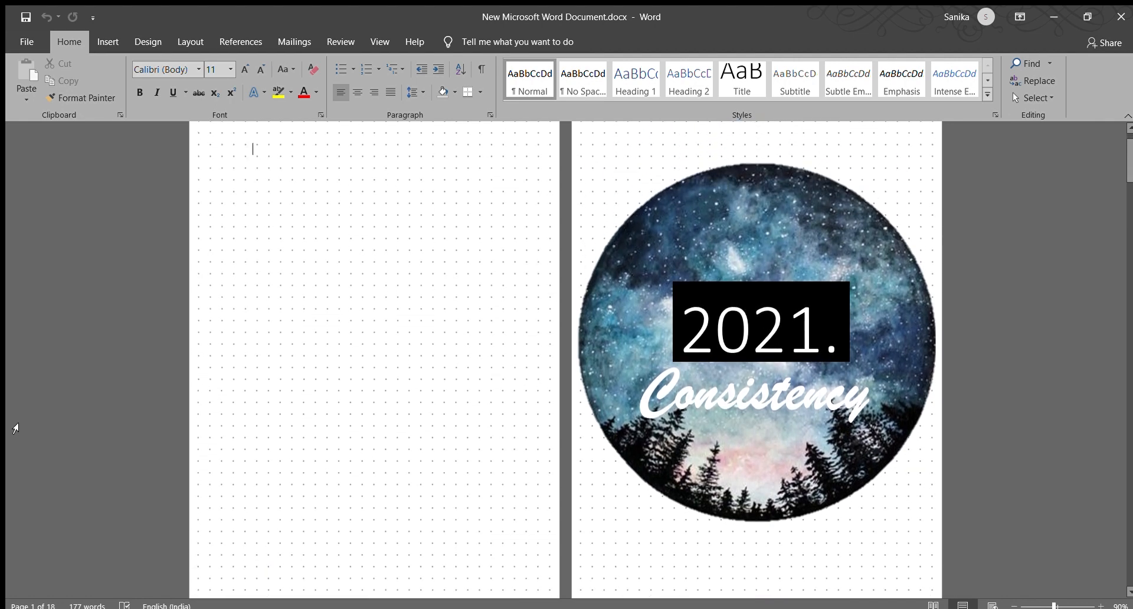
scroll(82, 475, "down", 3)
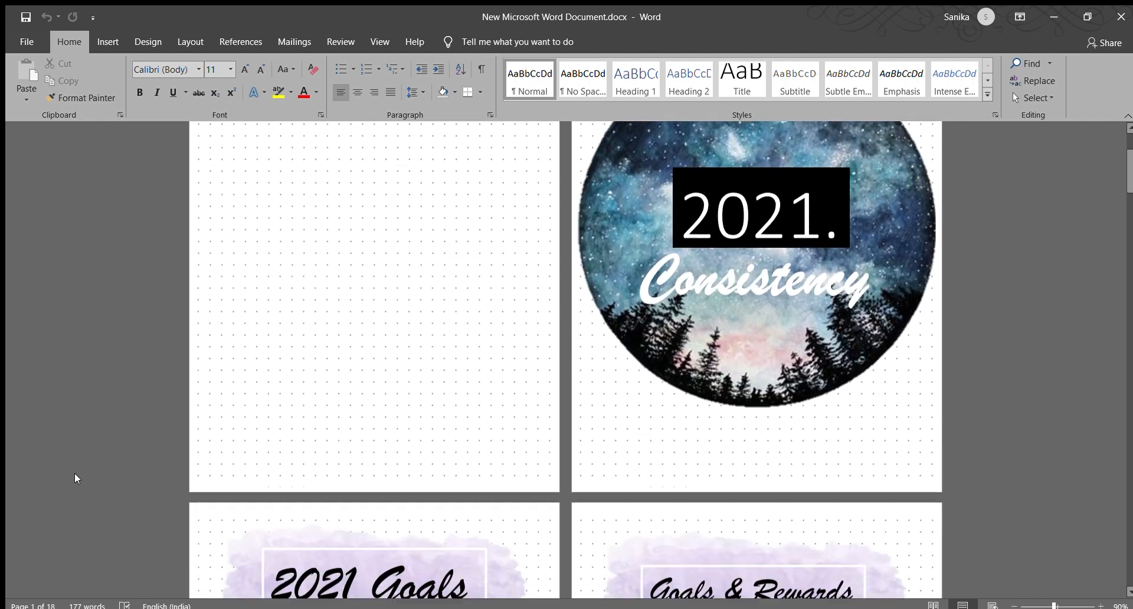
scroll(89, 478, "down", 5)
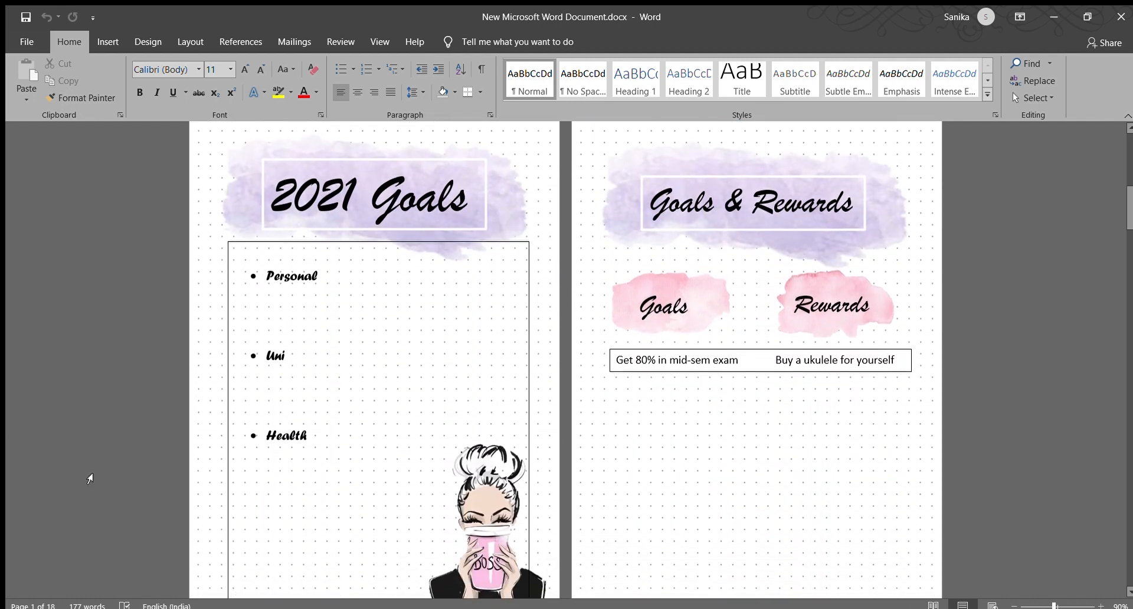
scroll(90, 478, "down", 1)
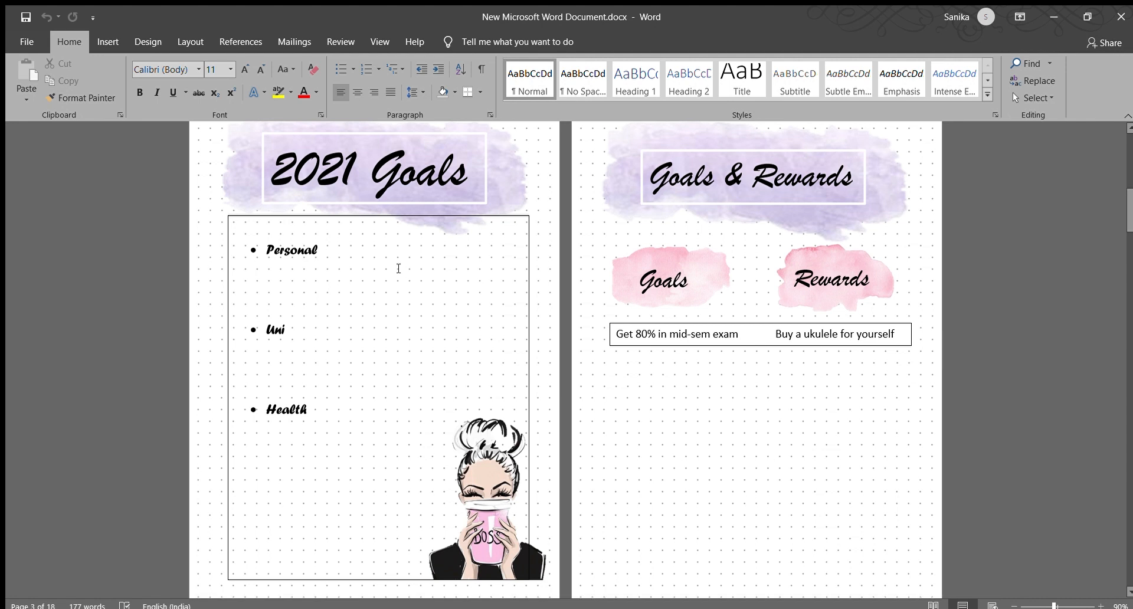
scroll(398, 268, "up", 1)
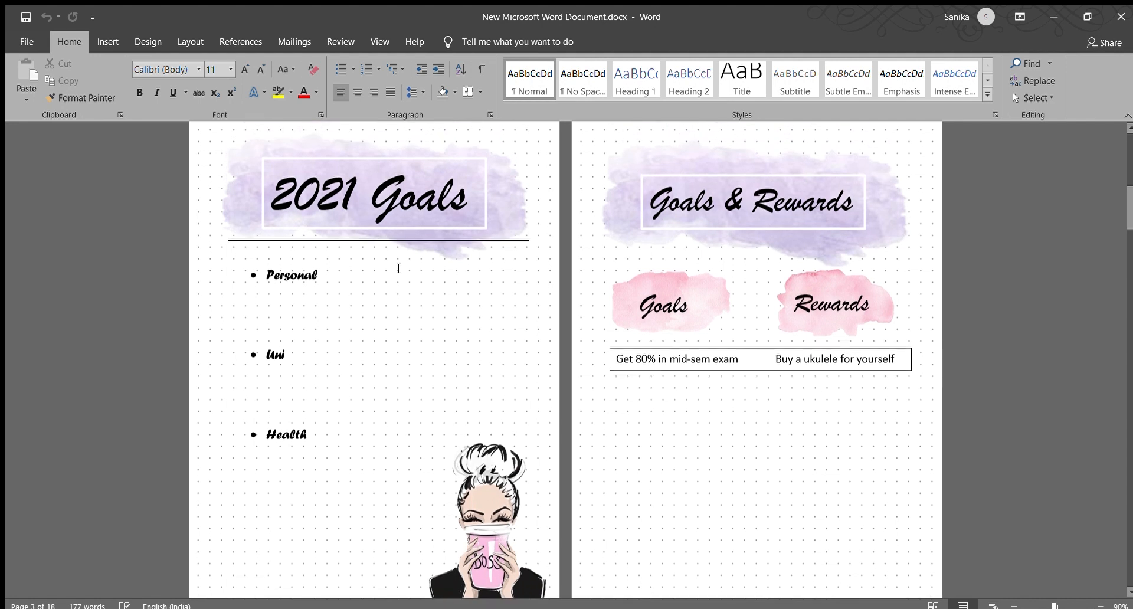
Nudge the purple watercolour picture behind the "2021 Goals" heading and shift the heading's text box slightly to the right.
left_click(514, 187)
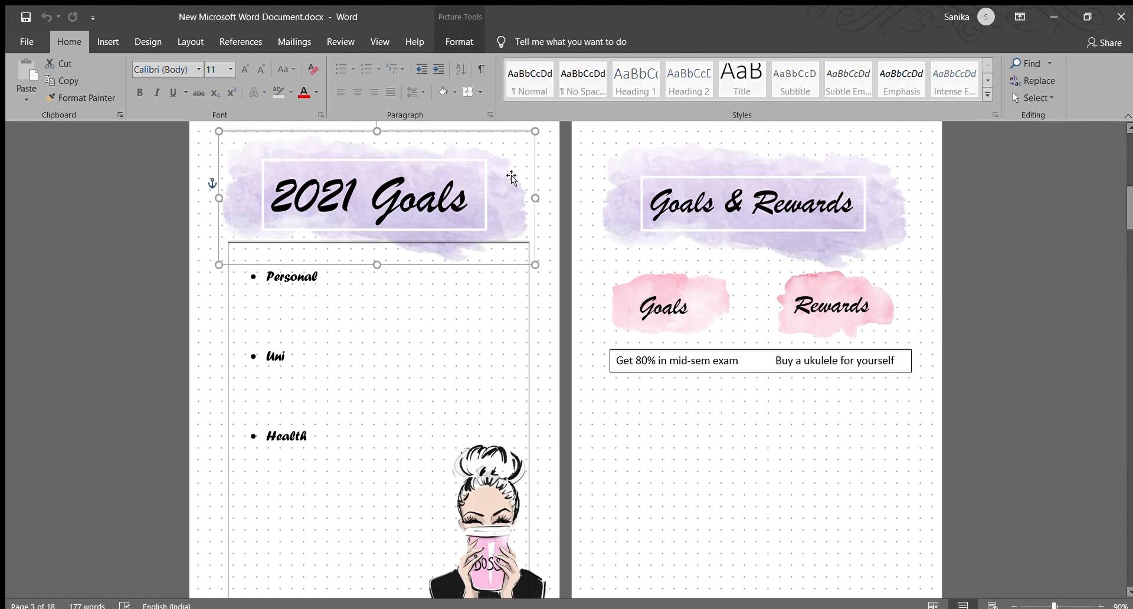
mouse_move(508, 187)
left_mouse_down()
mouse_move(543, 165)
mouse_move(495, 190)
mouse_move(511, 187)
left_mouse_up()
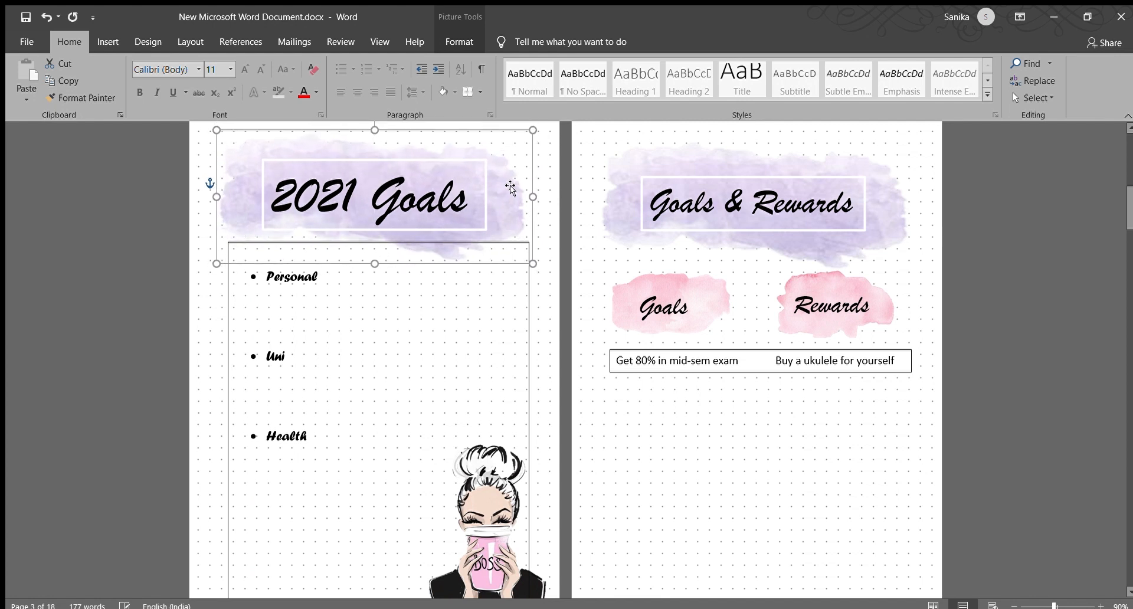
key("Escape")
left_click(360, 183)
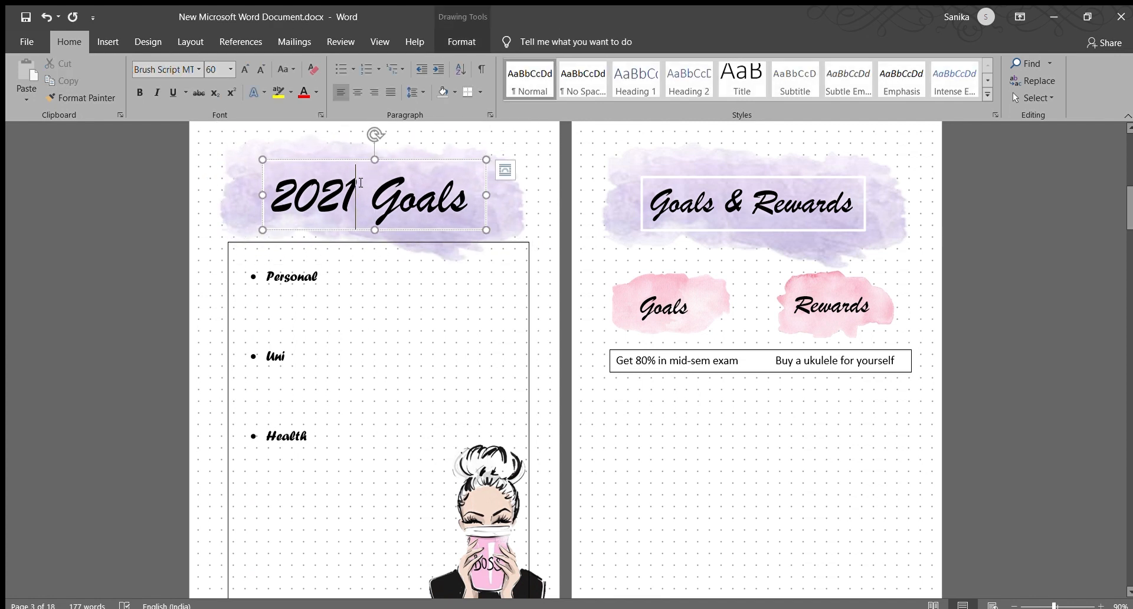
left_click_drag(345, 161, 366, 156)
Examine the pictures and text boxes behind the "Goals" and "Rewards" labels and the two-page "Vision Board" heading.
scroll(714, 242, "down", 2)
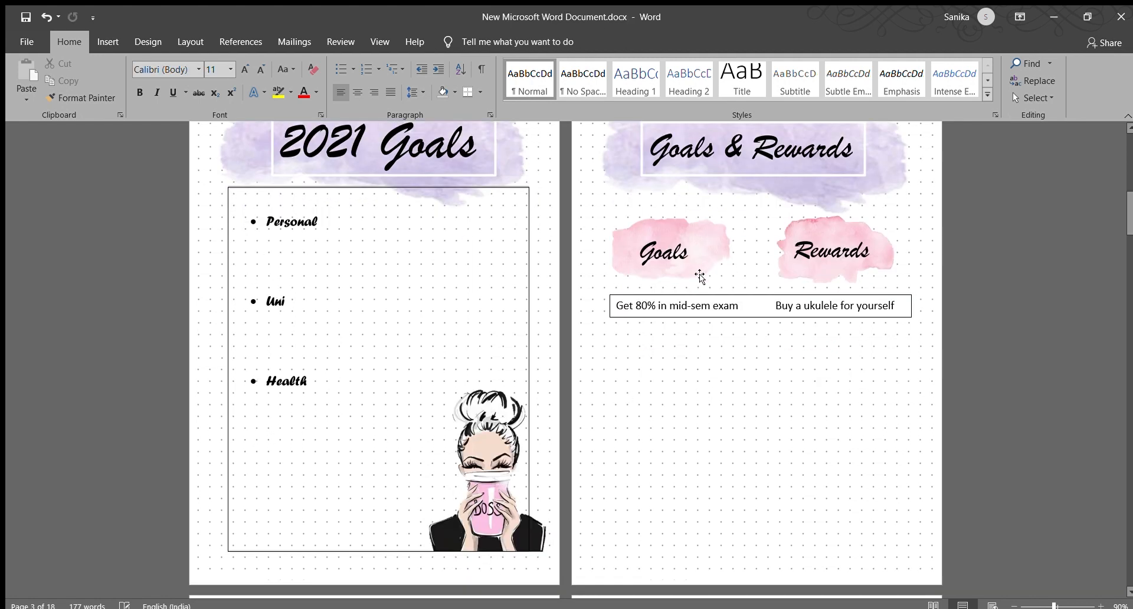
left_click(714, 242)
left_click(832, 236)
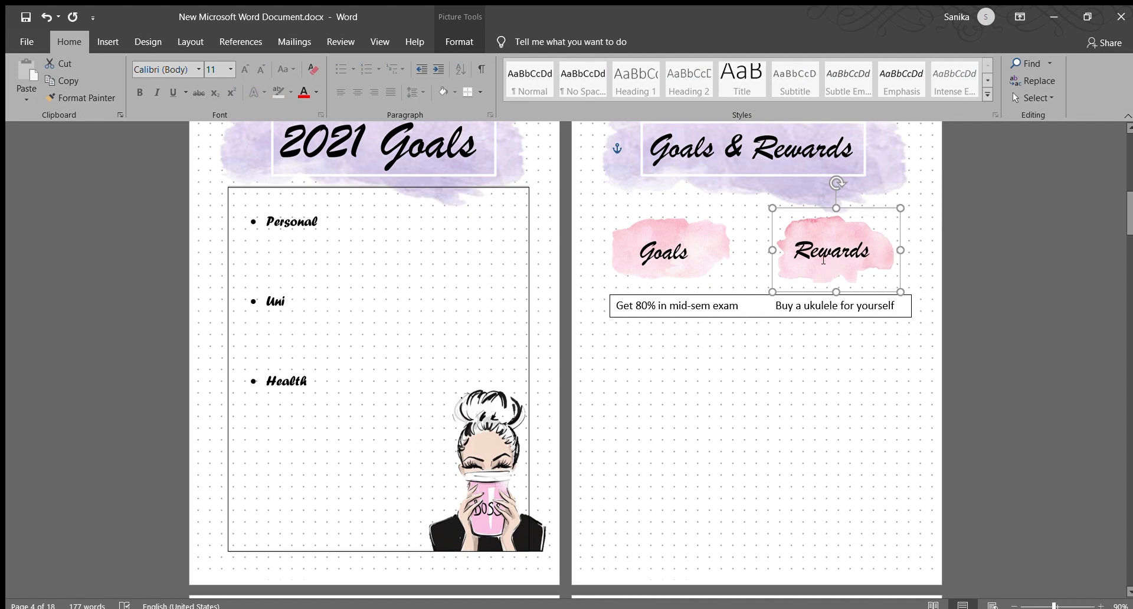
left_click(821, 260)
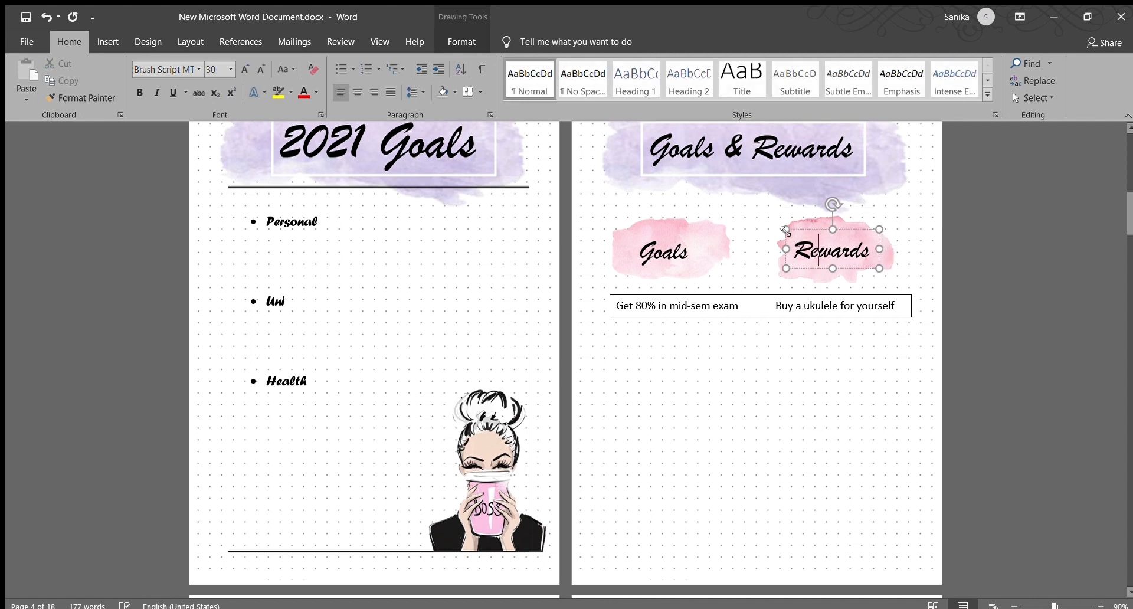
left_click(919, 237)
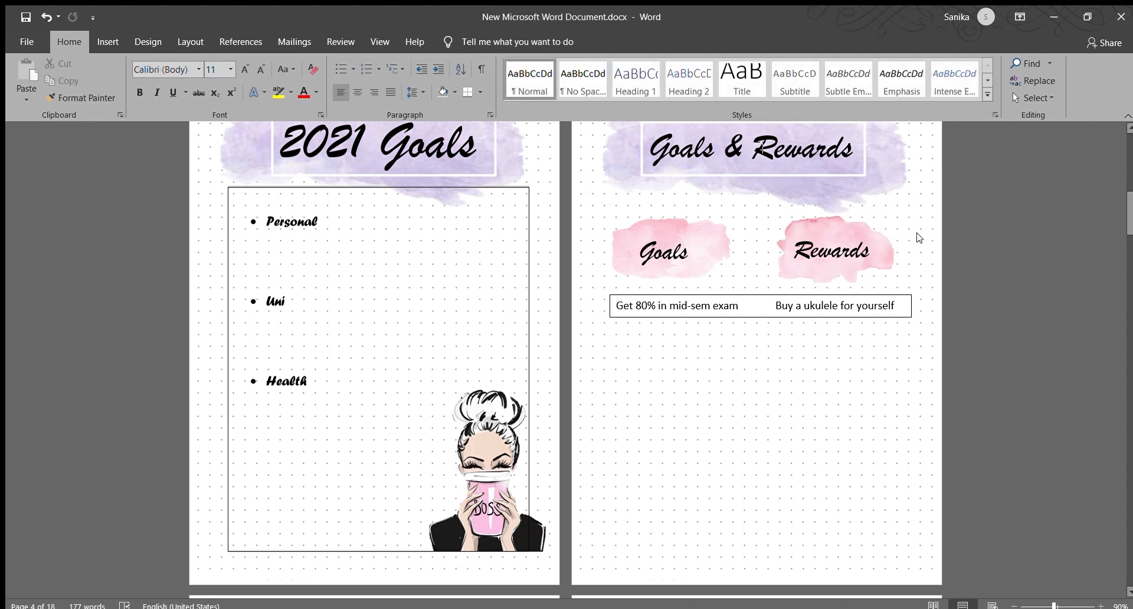
scroll(916, 238, "down", 10)
scroll(657, 395, "down", 2)
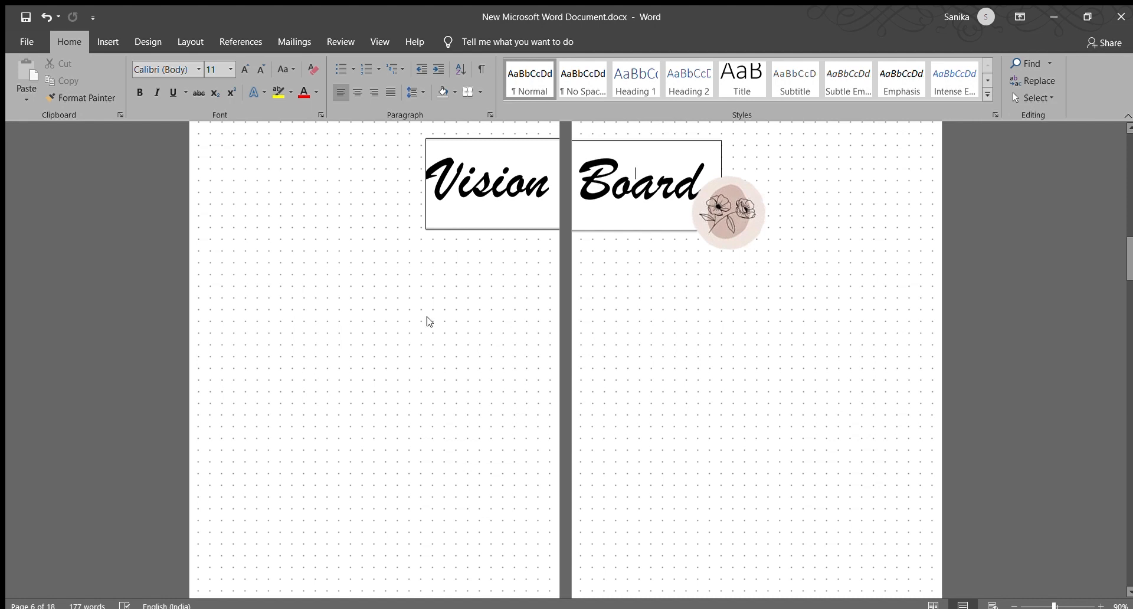
left_click(472, 218)
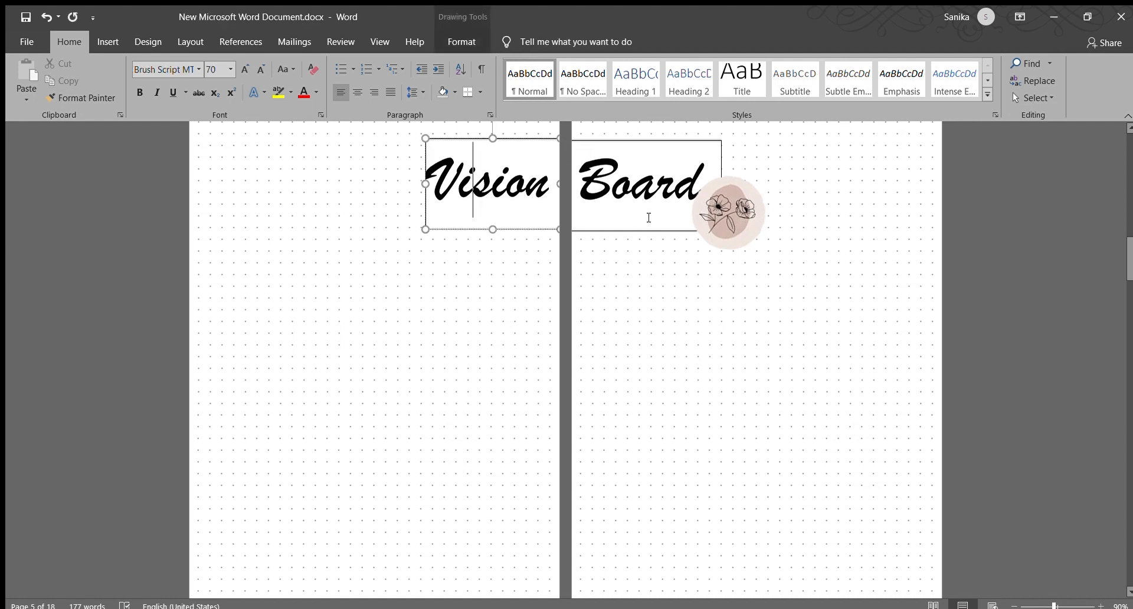
left_click(649, 217)
left_click(653, 283)
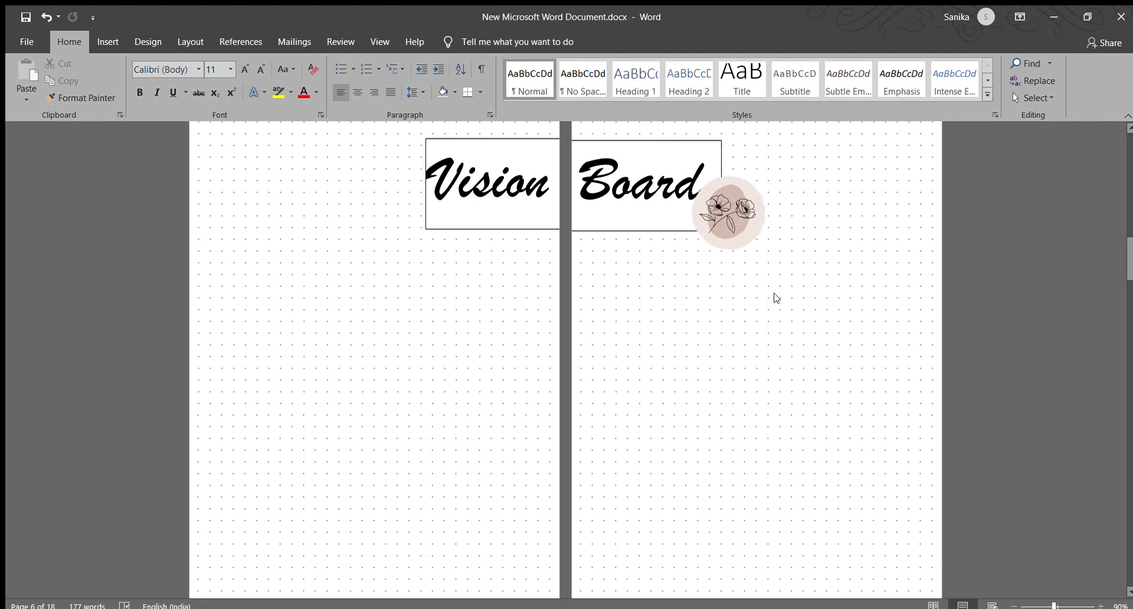
Send the flower picture behind the "Board" text box, and bring it in front of the box again.
left_click(729, 206)
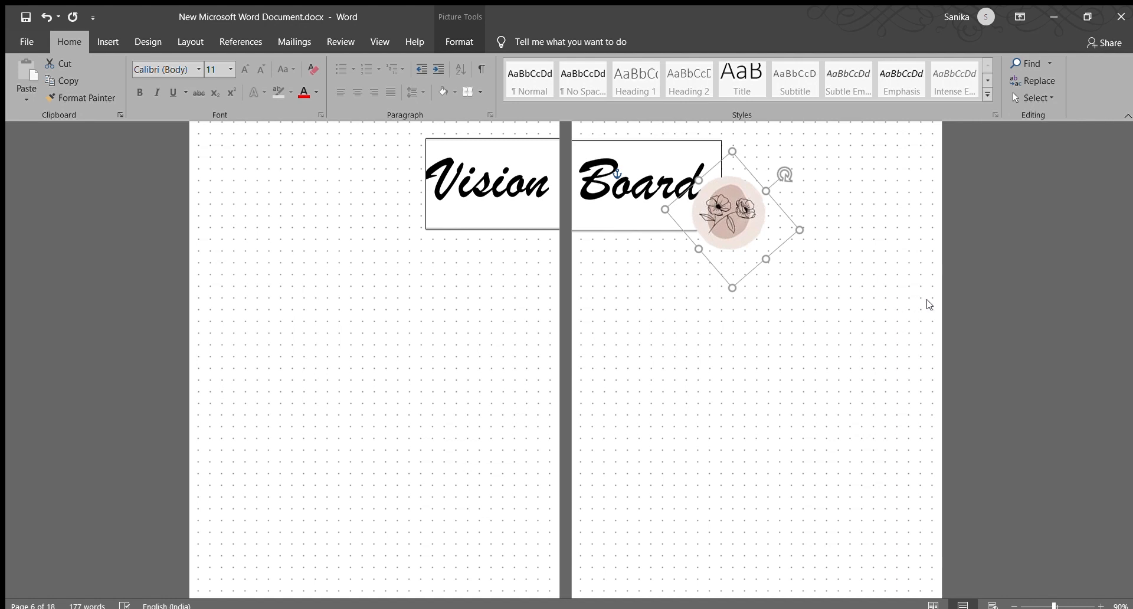
left_click(887, 296)
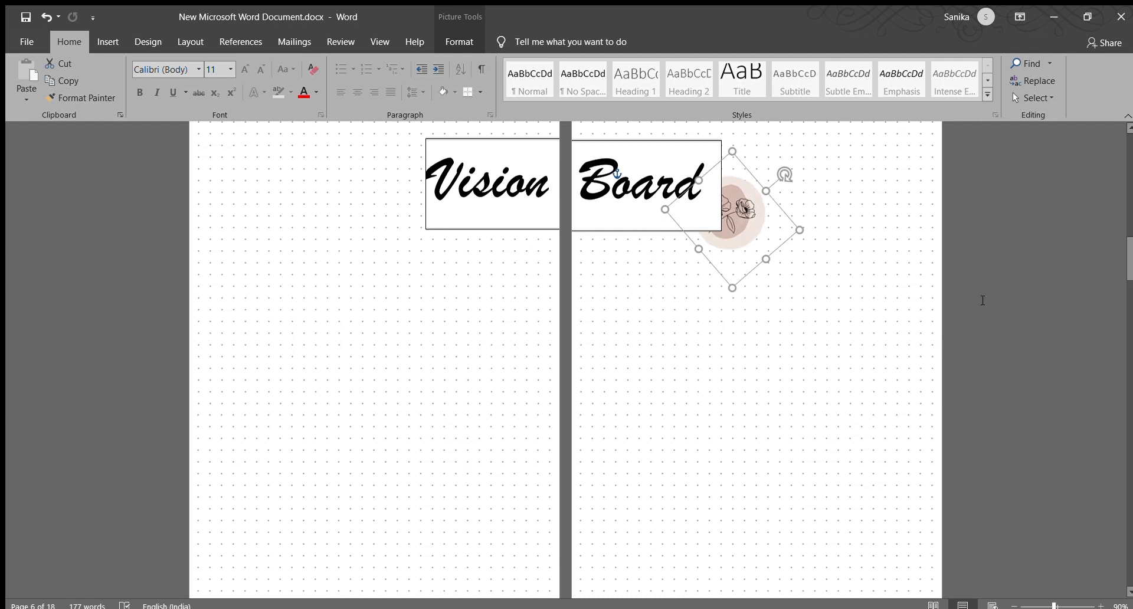
left_click(917, 305)
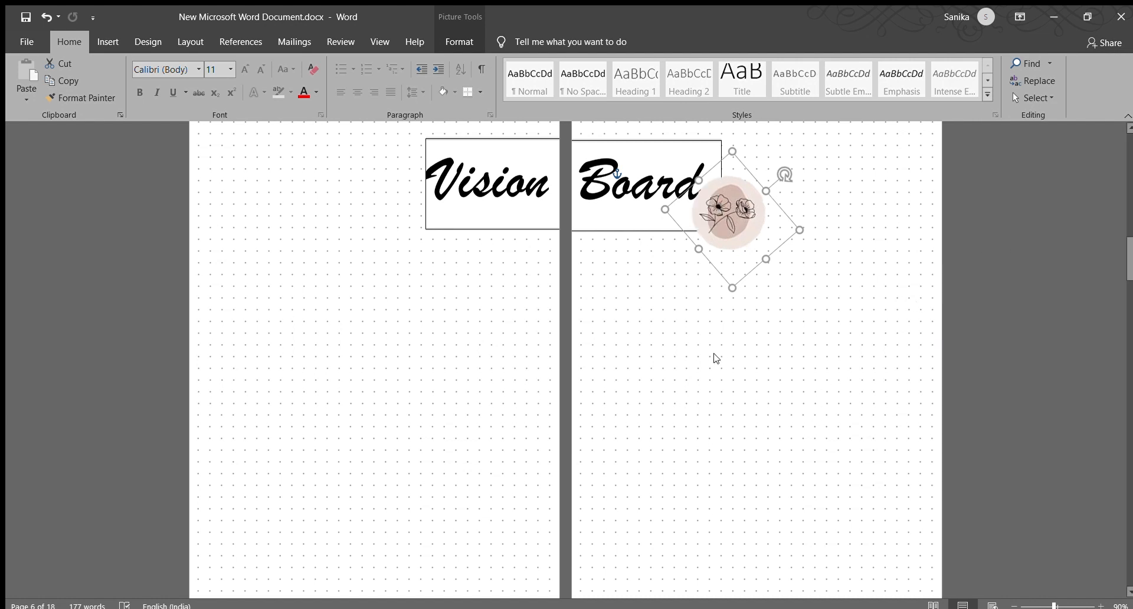
scroll(724, 494, "up", 3)
left_click(724, 494)
Examine the banners, numbered-list text boxes and book illustrations on the "Books to read" and "Books read" pages.
scroll(724, 494, "down", 6)
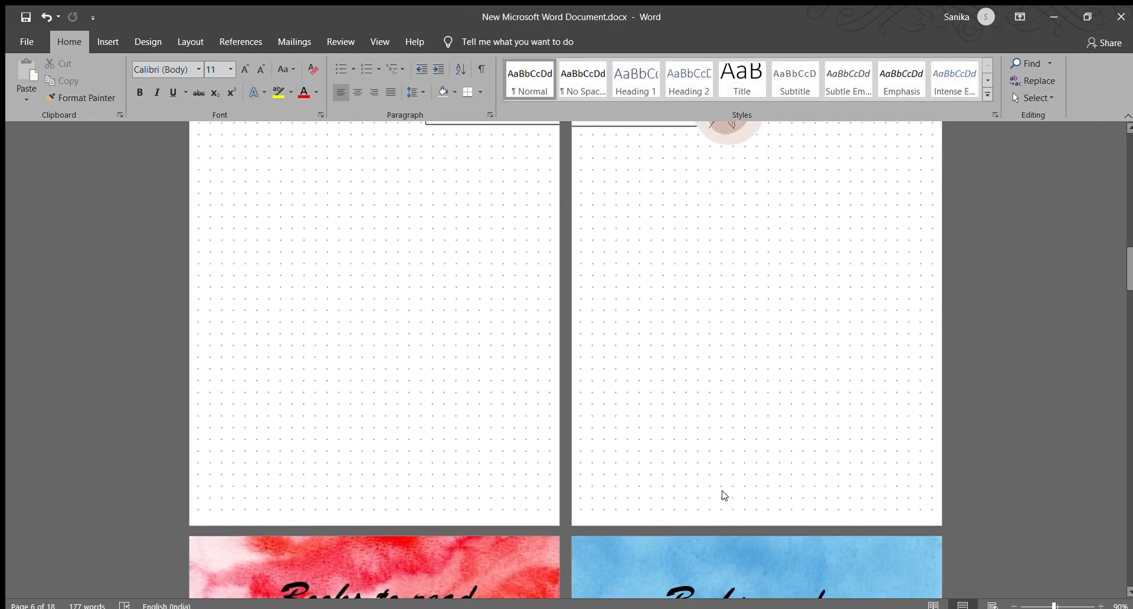
scroll(724, 495, "down", 7)
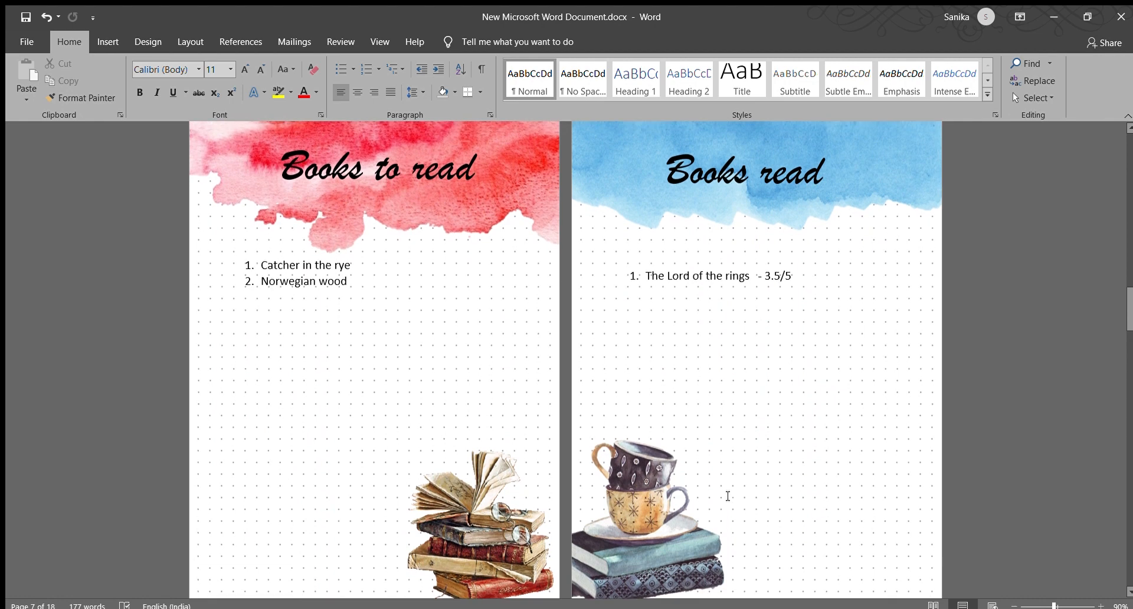
left_click(544, 186)
left_click(636, 189)
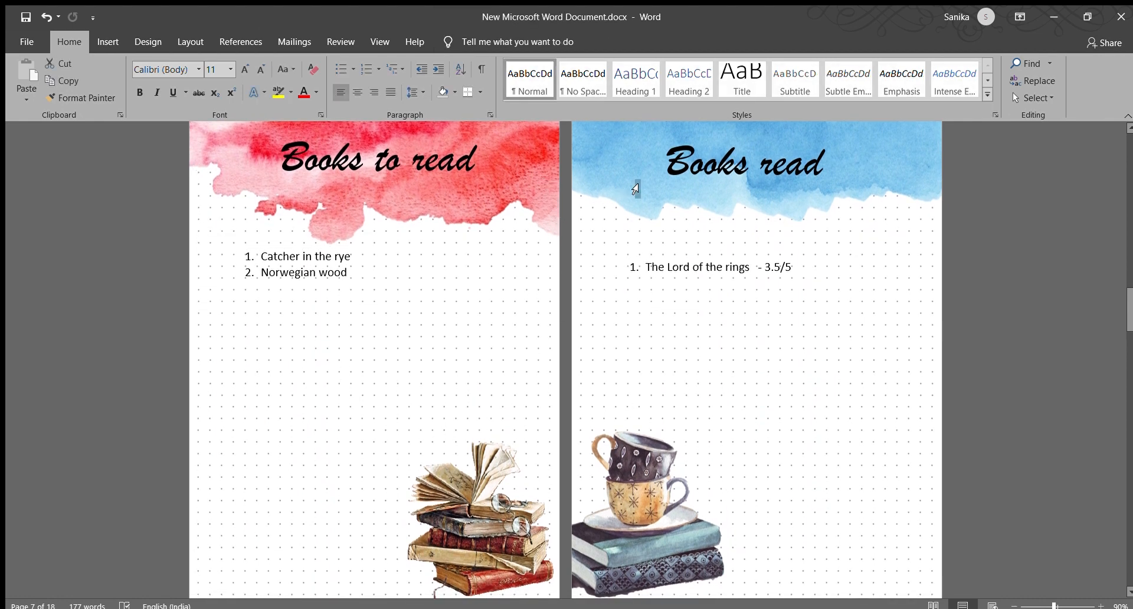
left_click(599, 167)
left_click(803, 376)
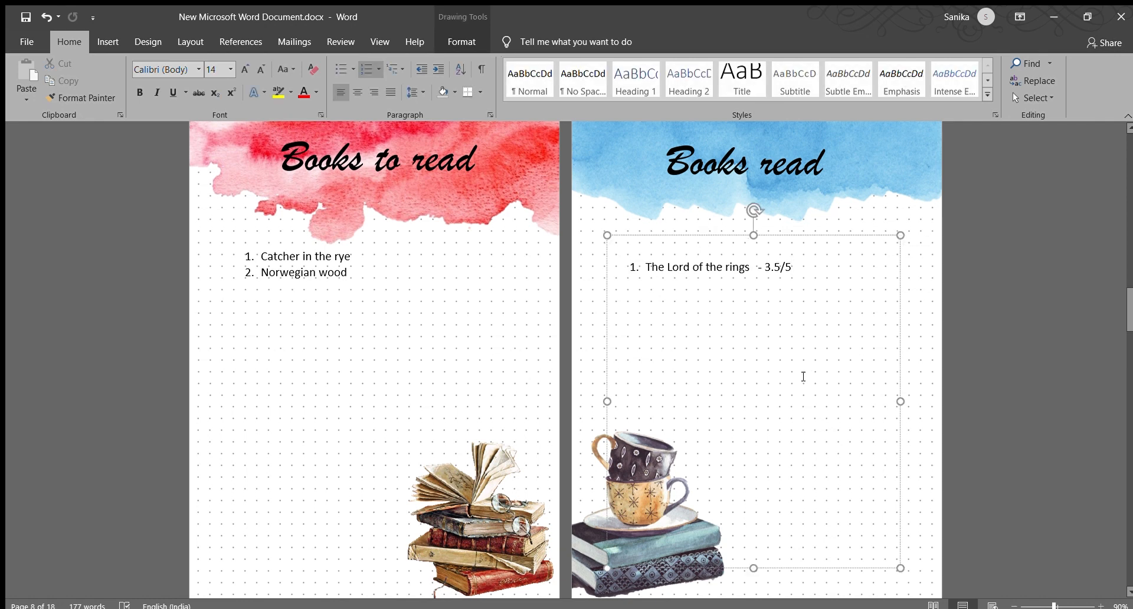
left_click(400, 341)
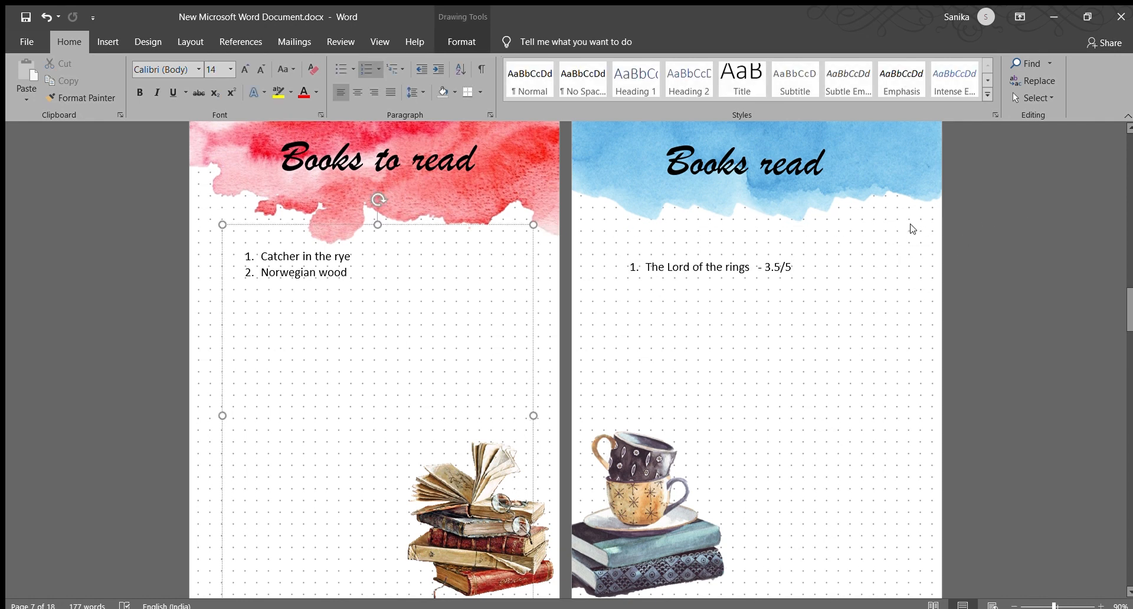
left_click(912, 229)
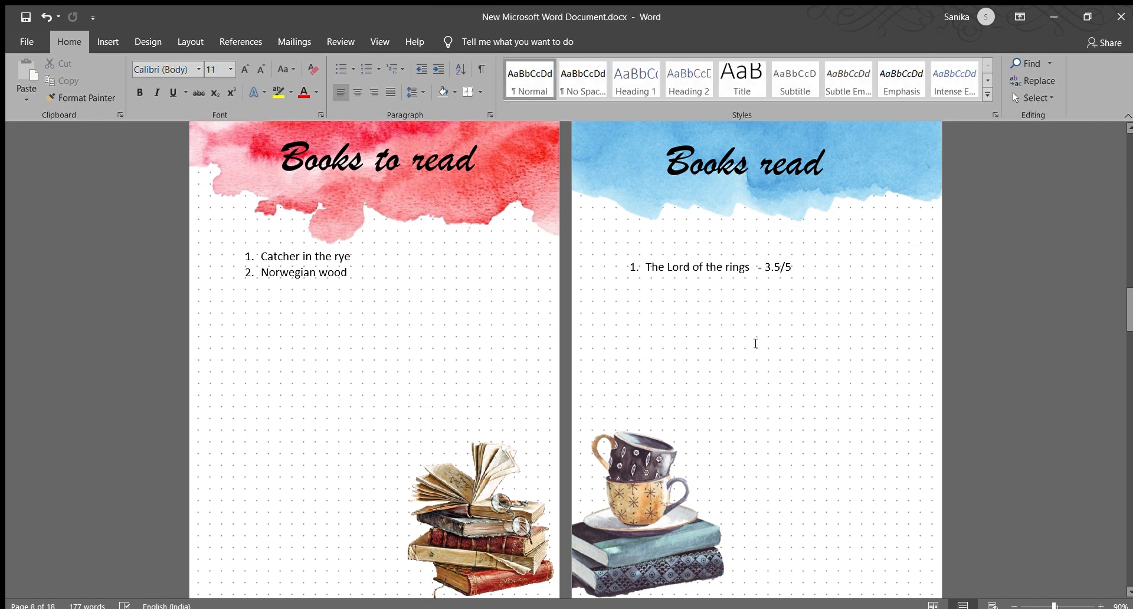
left_click(703, 431)
left_click(822, 425)
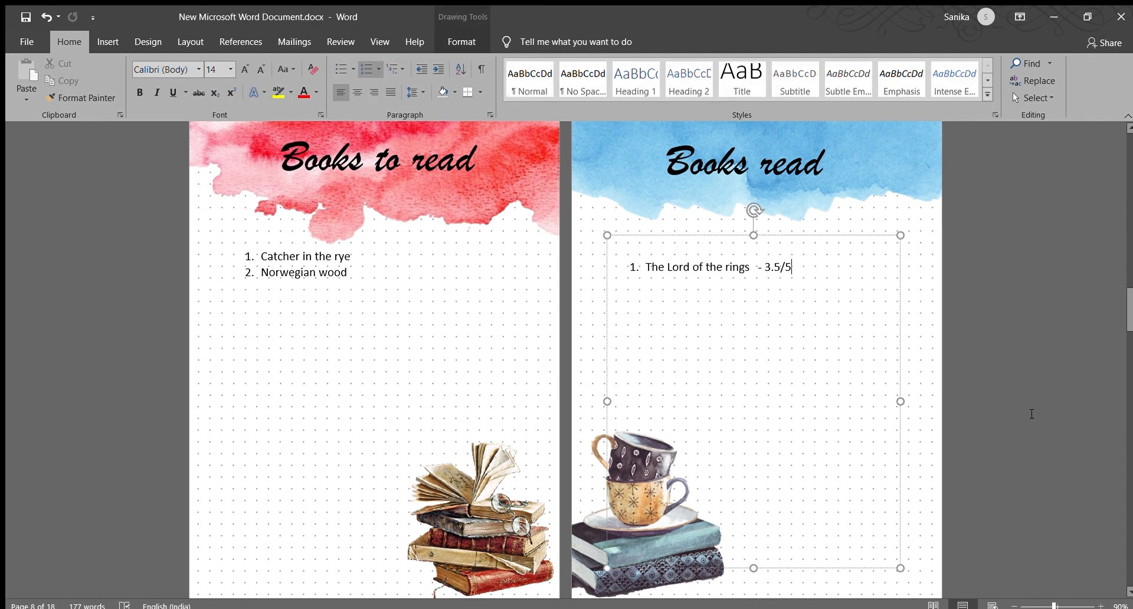
left_click(1043, 420)
scroll(1043, 419, "up", 2)
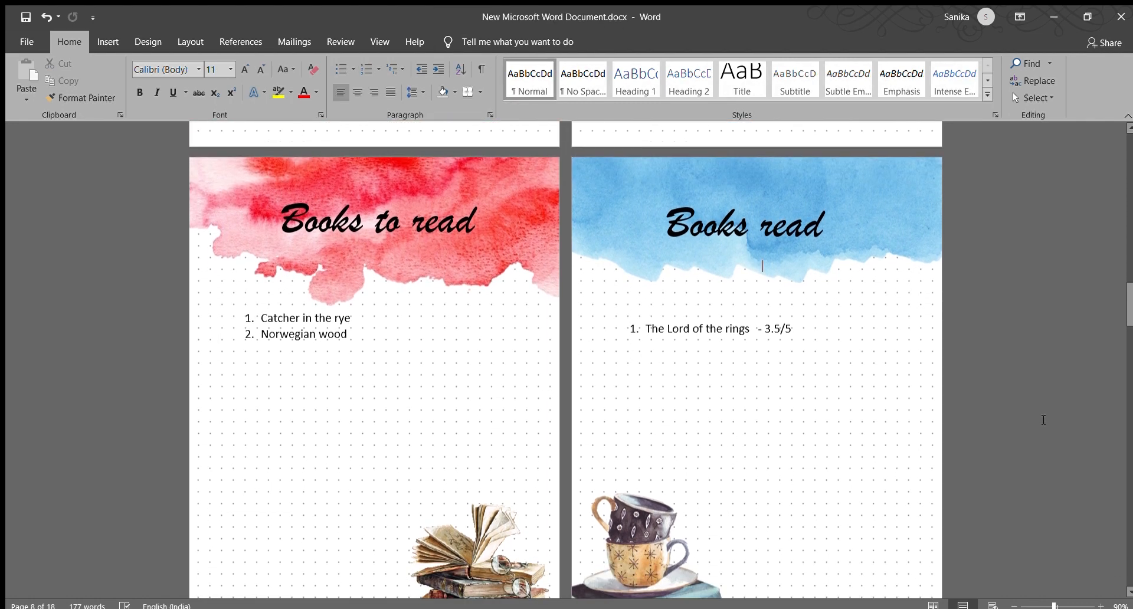
scroll(1043, 420, "down", 18)
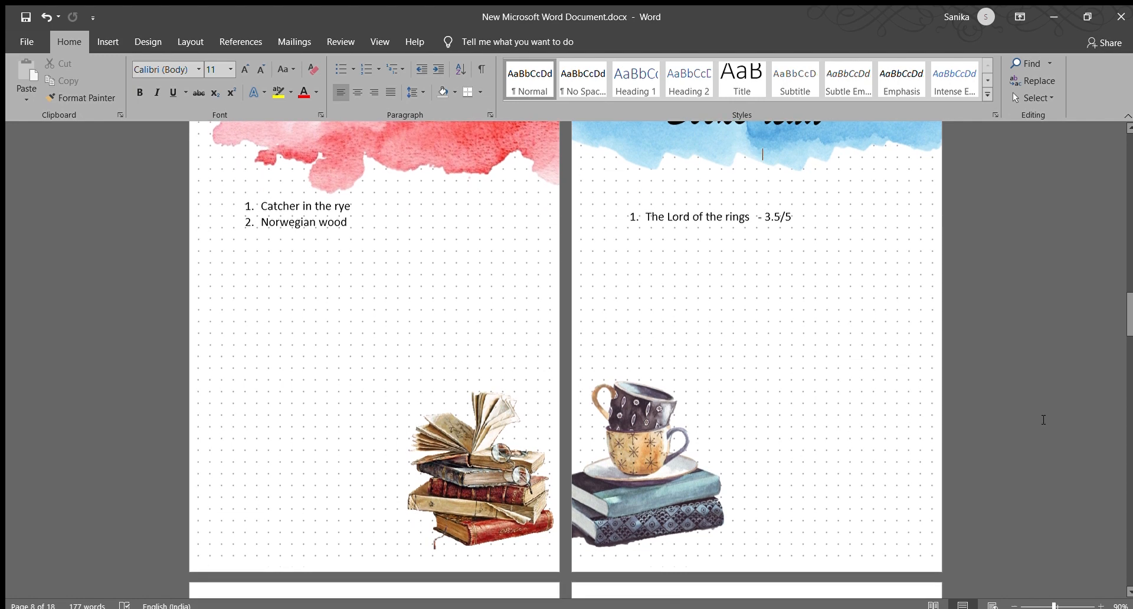
Examine the four quarterly Goals and Review pages and the picture used for the January 2021 calendar page.
scroll(1043, 420, "down", 5)
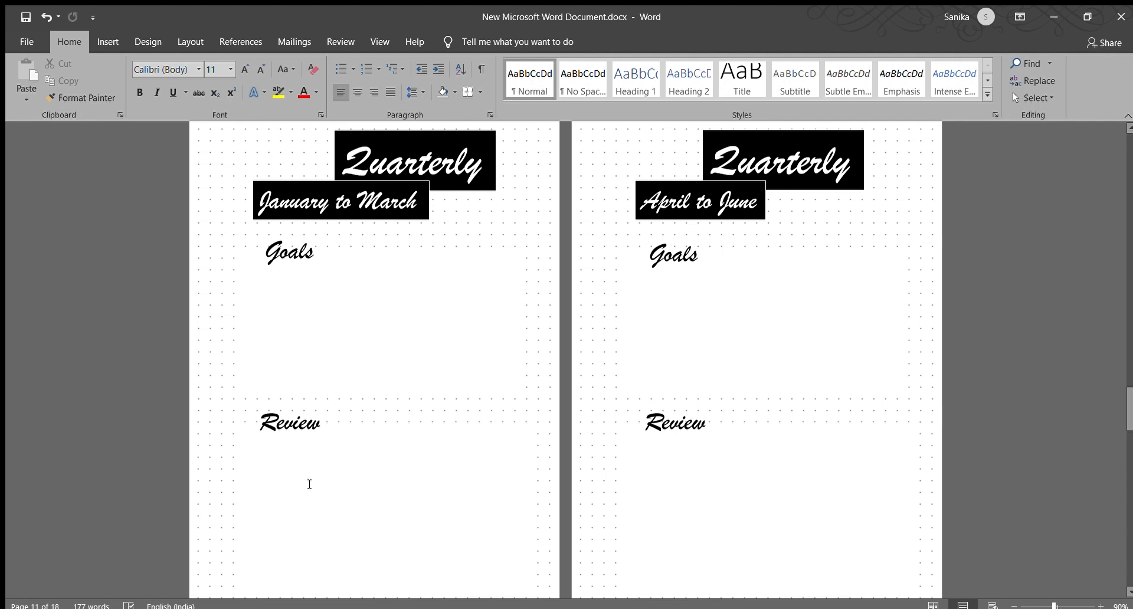
scroll(711, 489, "down", 10)
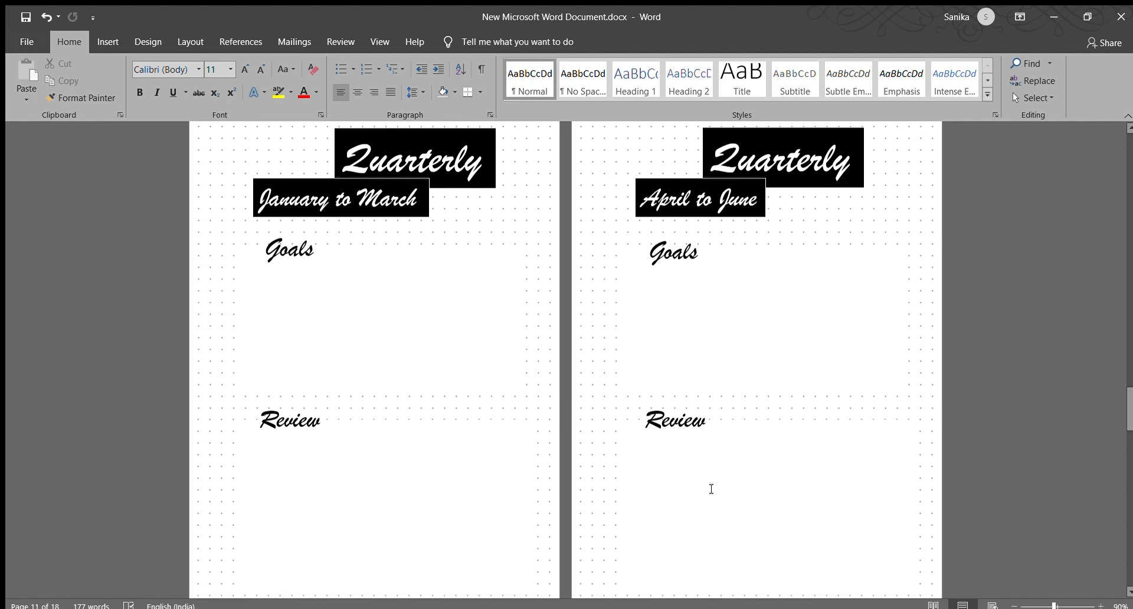
scroll(711, 489, "up", 10)
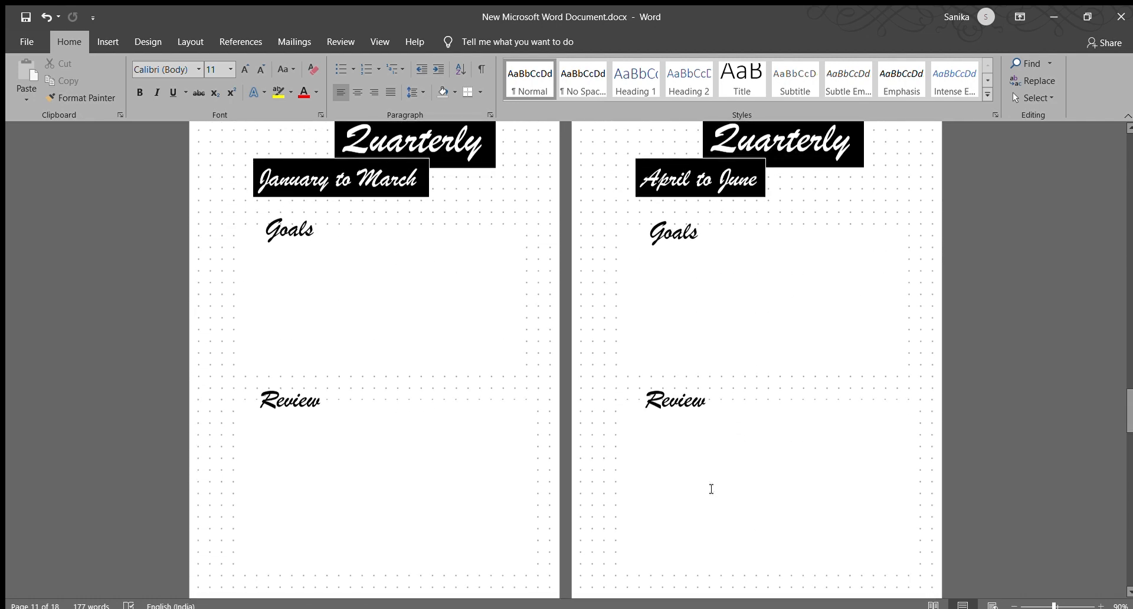
scroll(711, 489, "up", 1)
scroll(711, 489, "up", 1)
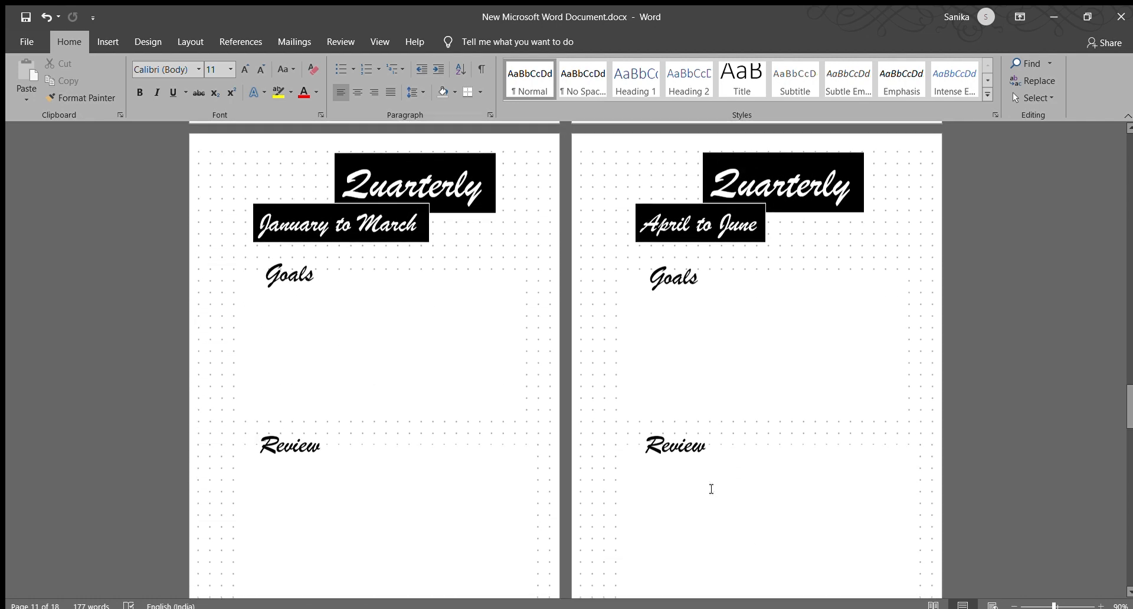
scroll(539, 255, "down", 3)
scroll(539, 256, "down", 10)
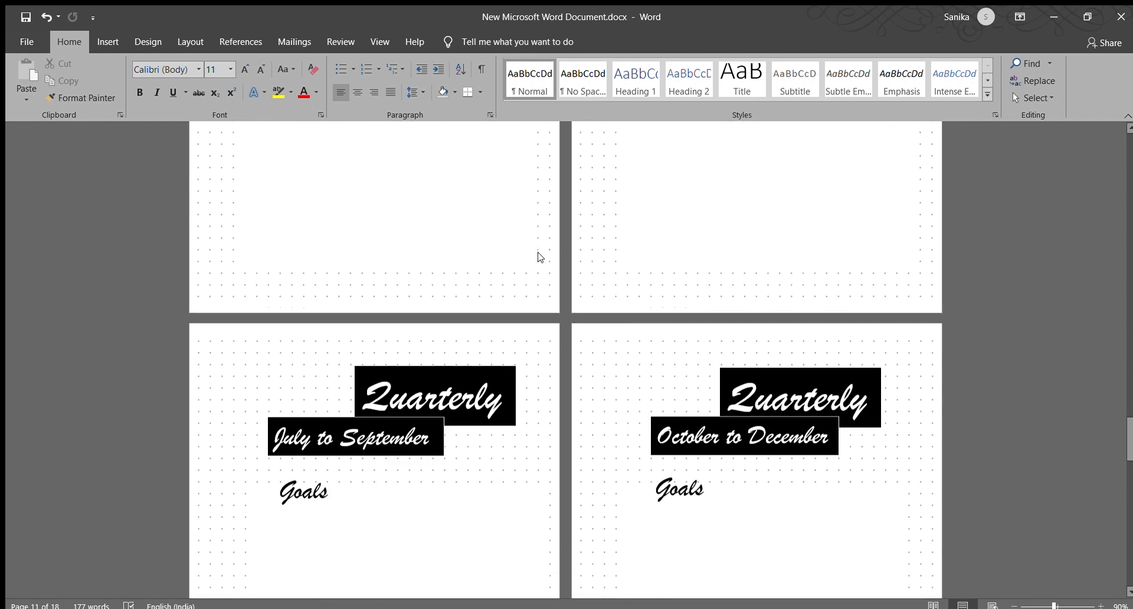
scroll(540, 258, "down", 5)
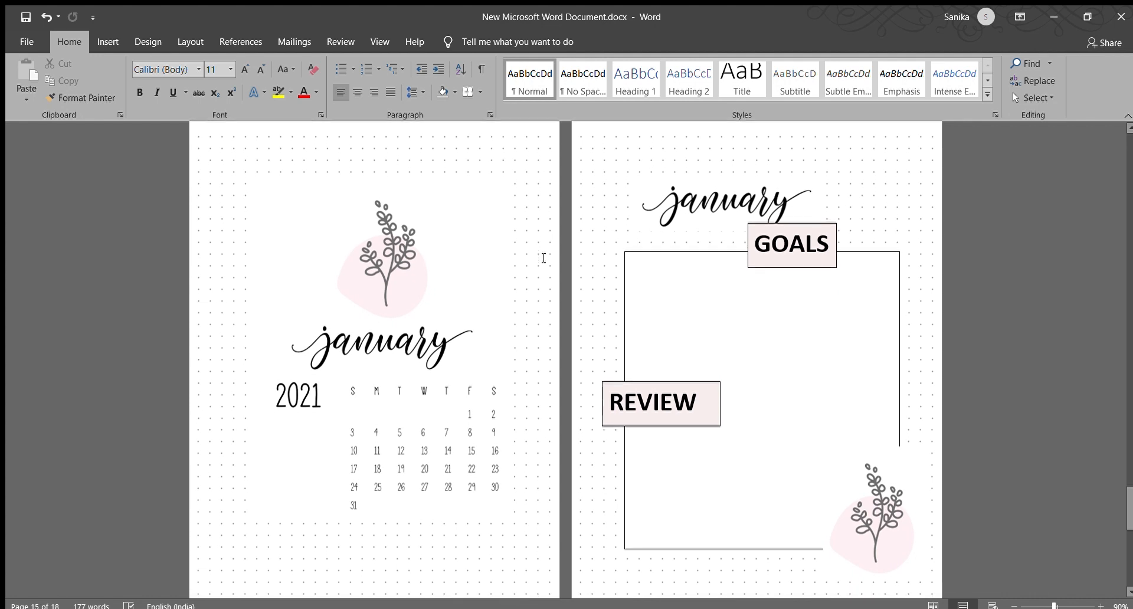
left_click(423, 273)
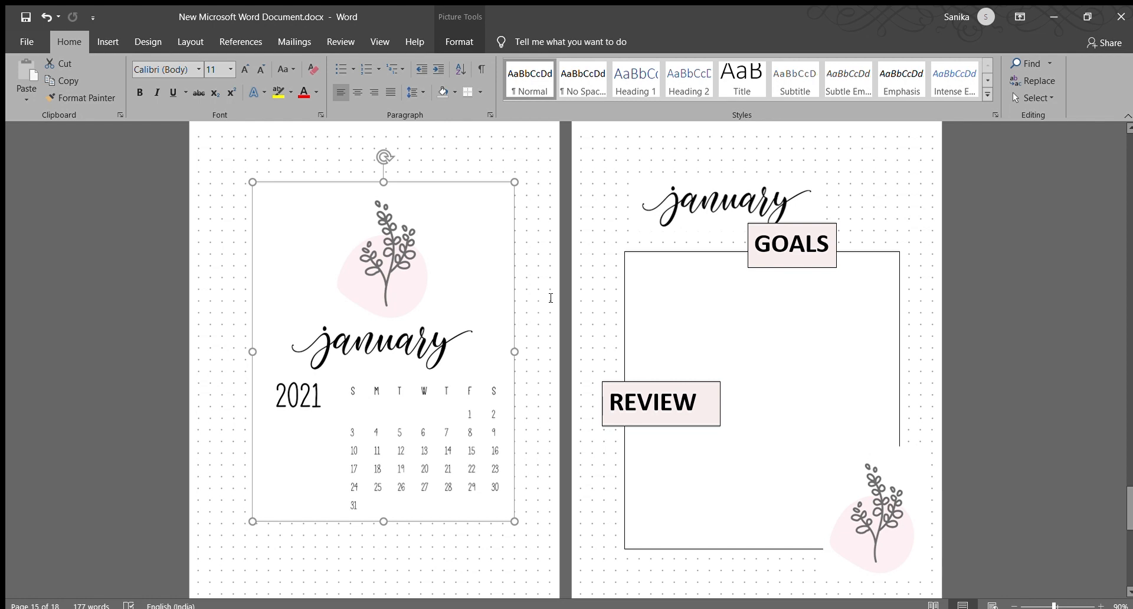
left_click(541, 399)
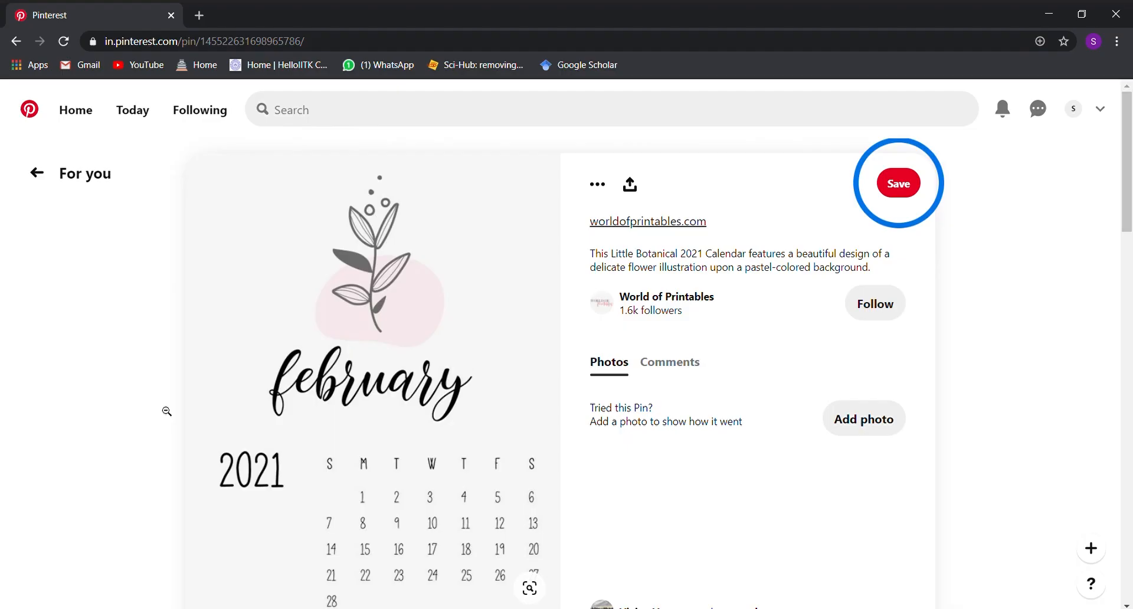
Switch to Pinterest and browse 2021 monthly calendar designs, including the February, January and July pins.
scroll(166, 410, "down", 7)
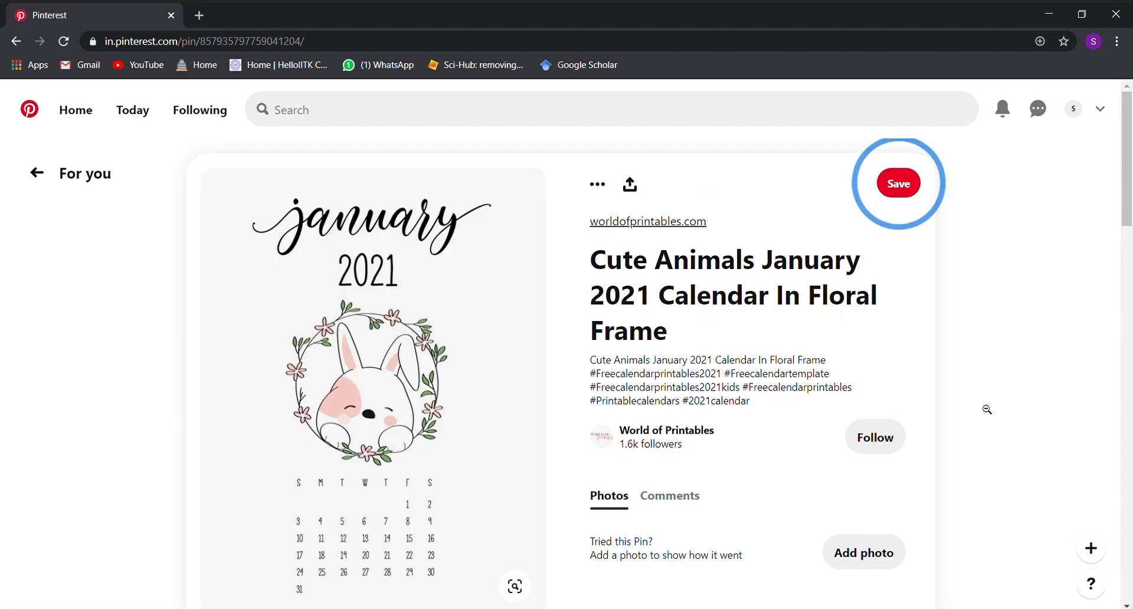
scroll(987, 406, "down", 2)
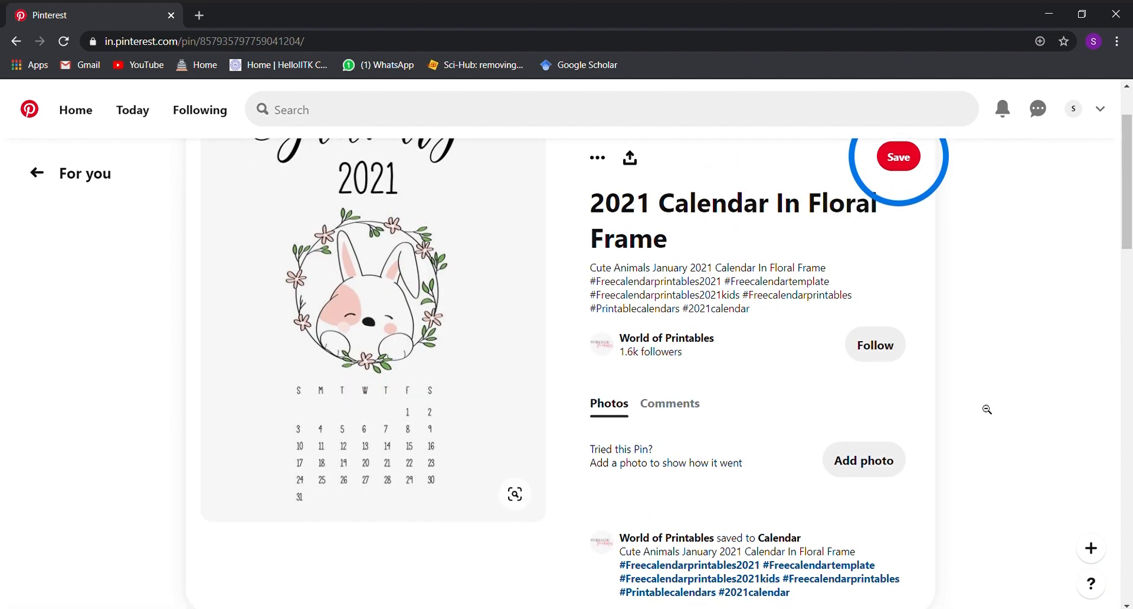
scroll(985, 408, "down", 3)
scroll(984, 411, "down", 10)
left_click(665, 309)
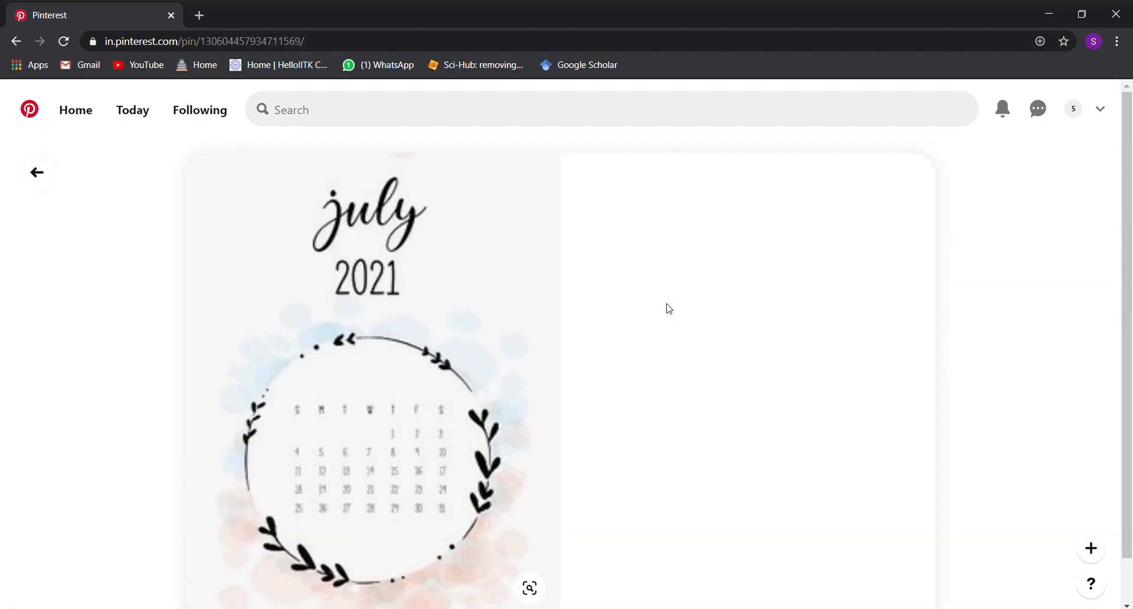
scroll(109, 430, "down", 3)
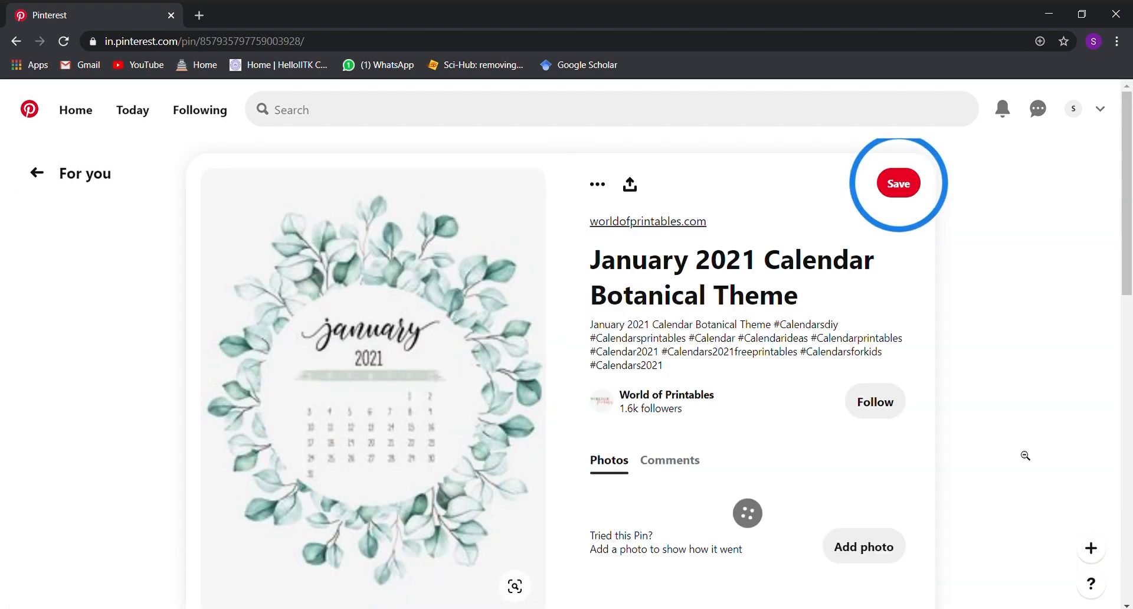
scroll(1021, 455, "down", 1)
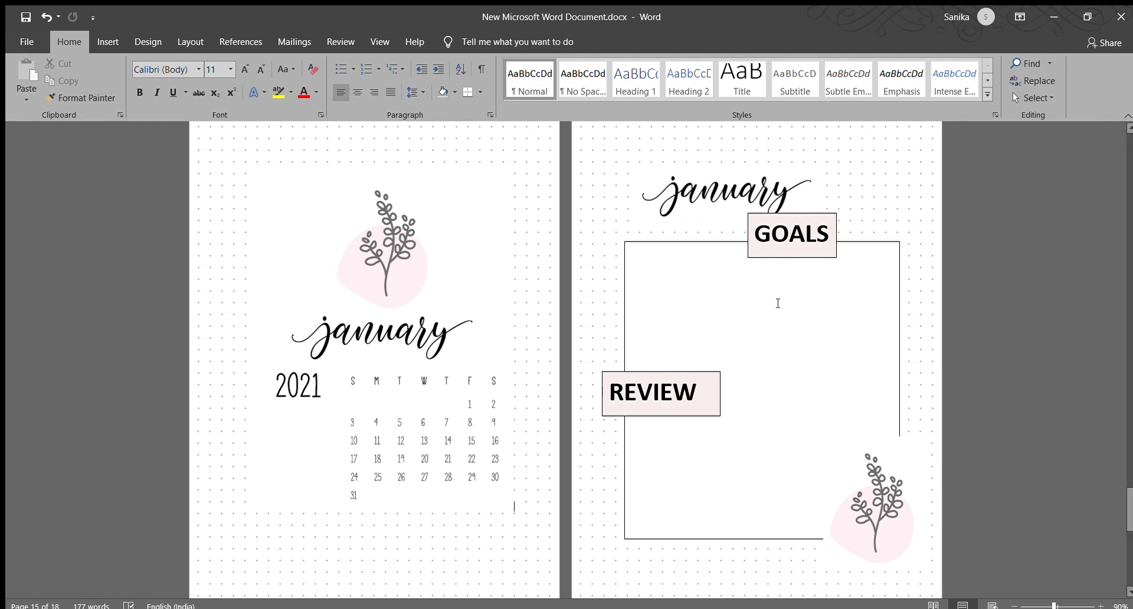
Back in Word, examine the January Goals and Review page, the Habit tracker tables and the table insertion options.
left_click(995, 373)
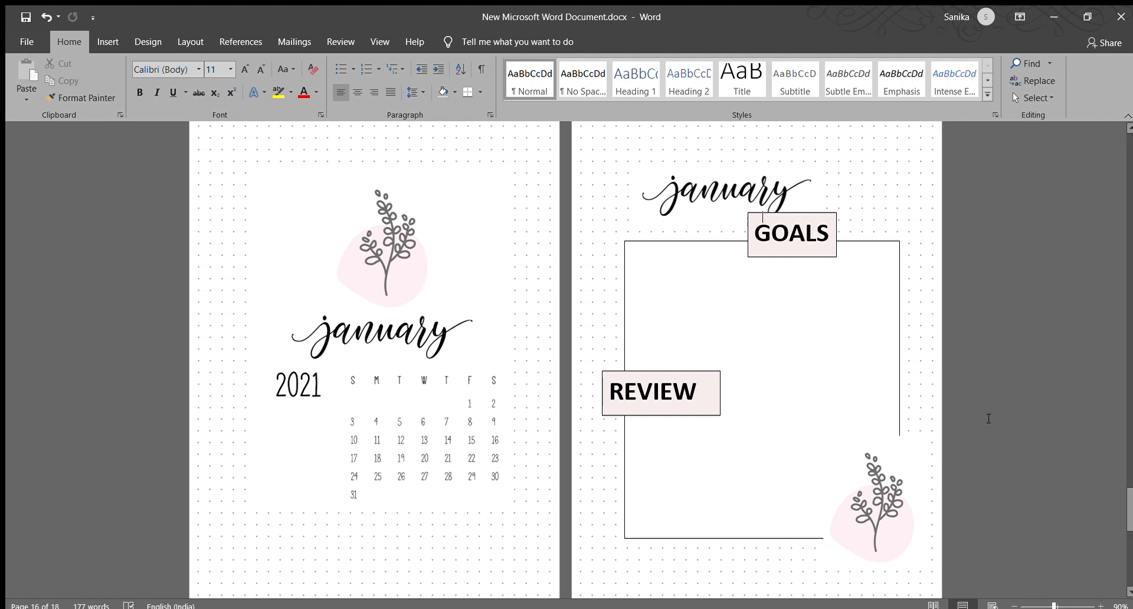
scroll(988, 418, "down", 6)
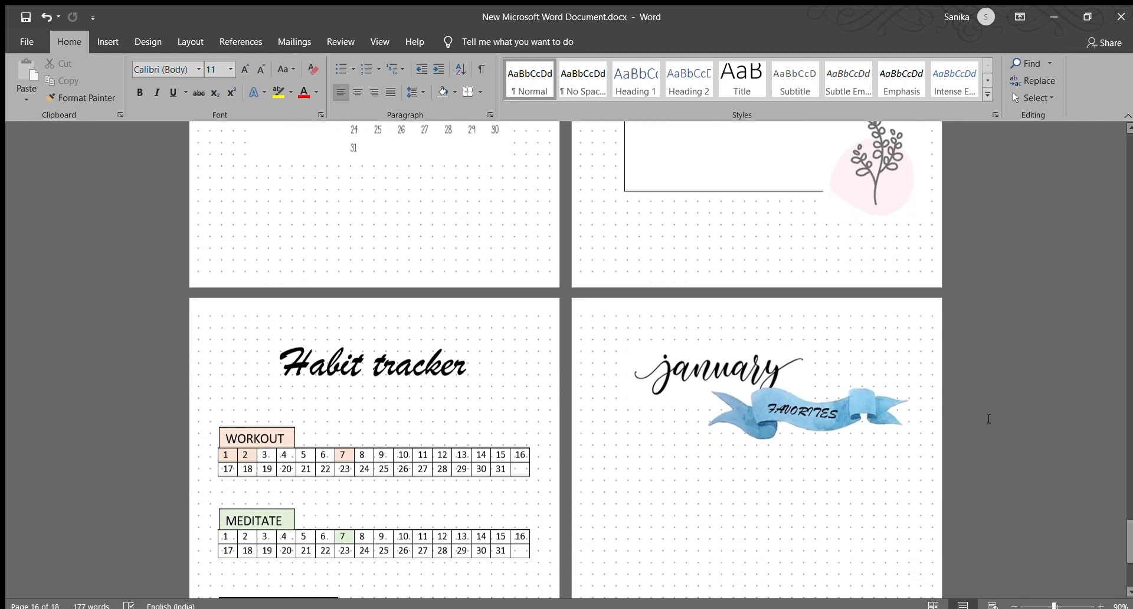
scroll(988, 418, "down", 3)
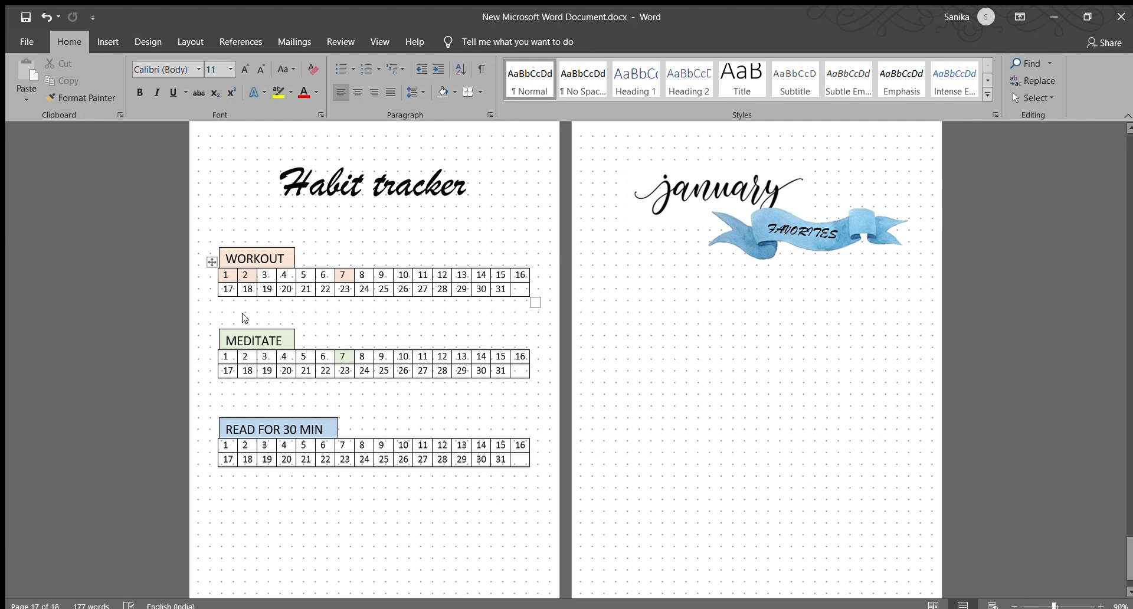
left_click(107, 40)
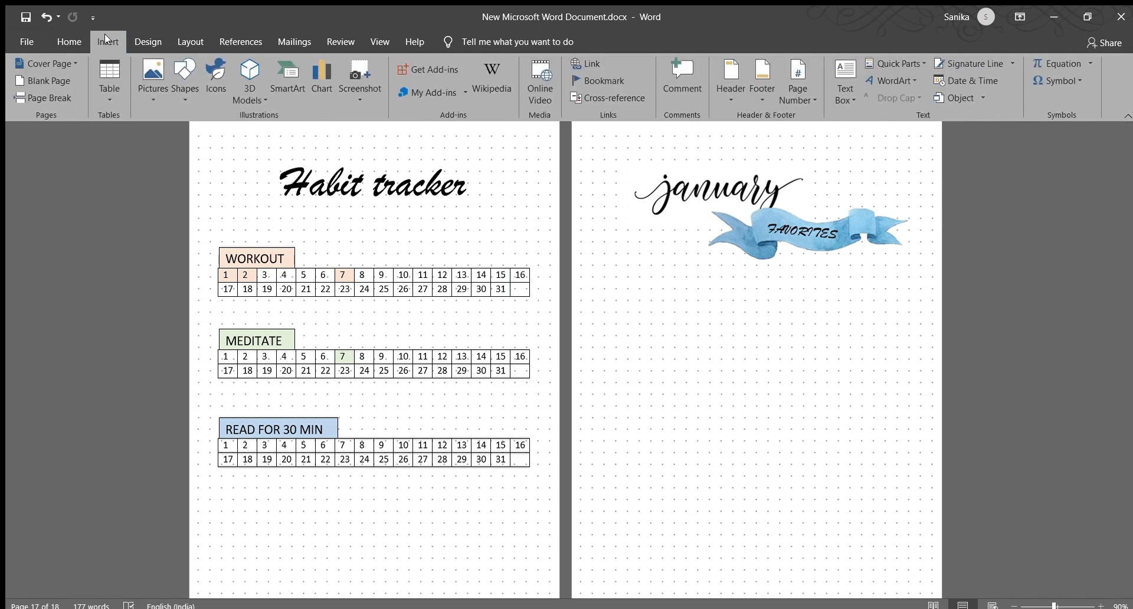
left_click(109, 96)
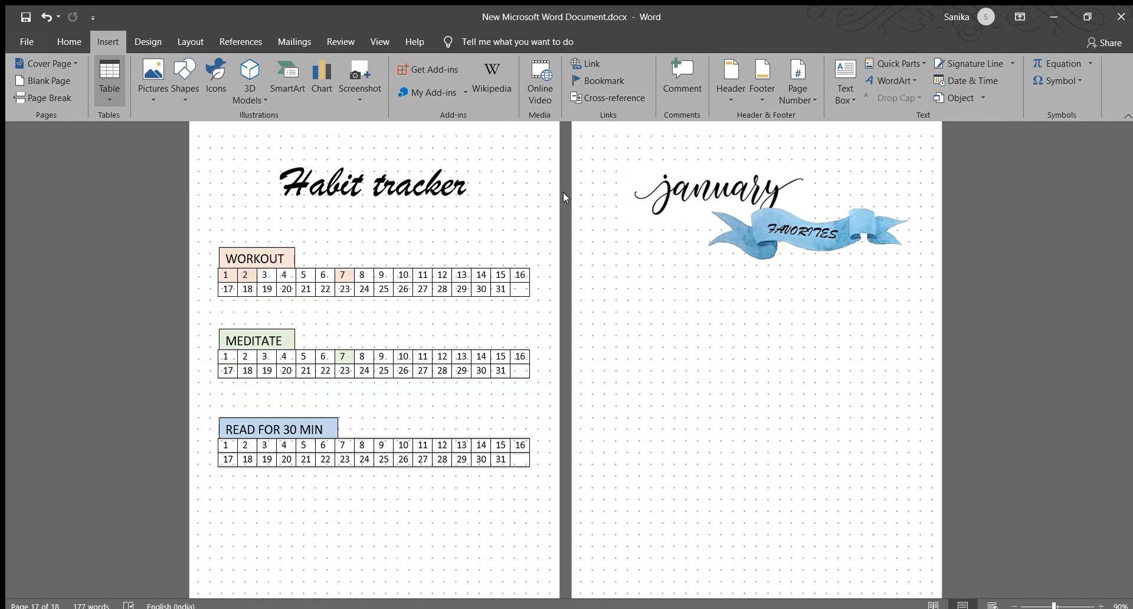
left_click(404, 489)
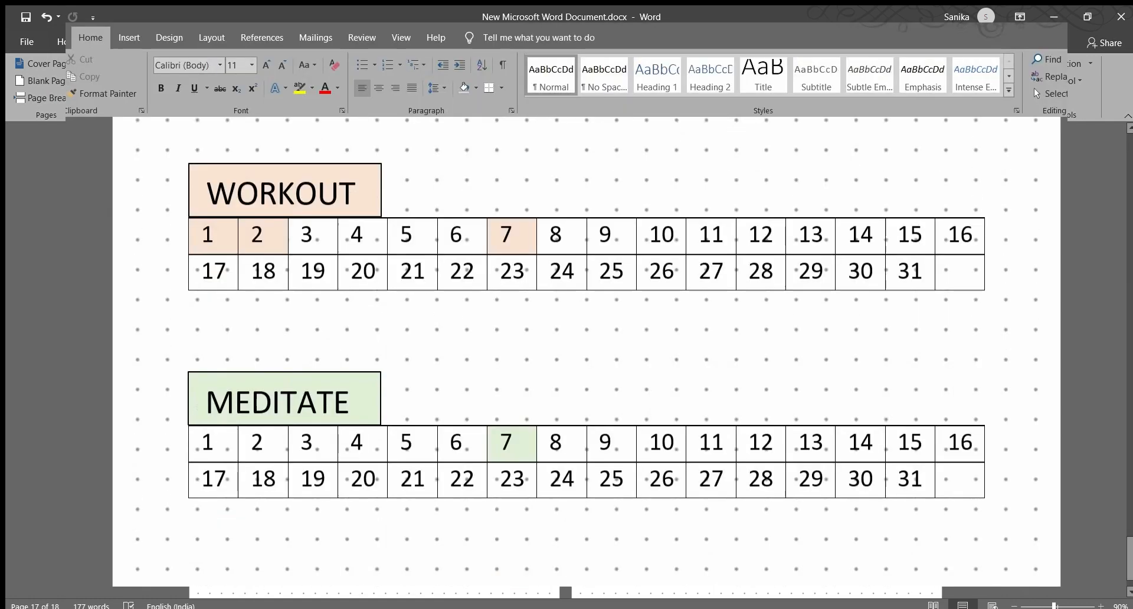
Shade the day 4 cell of the Meditate habit table light green.
scroll(369, 217, "down", 3)
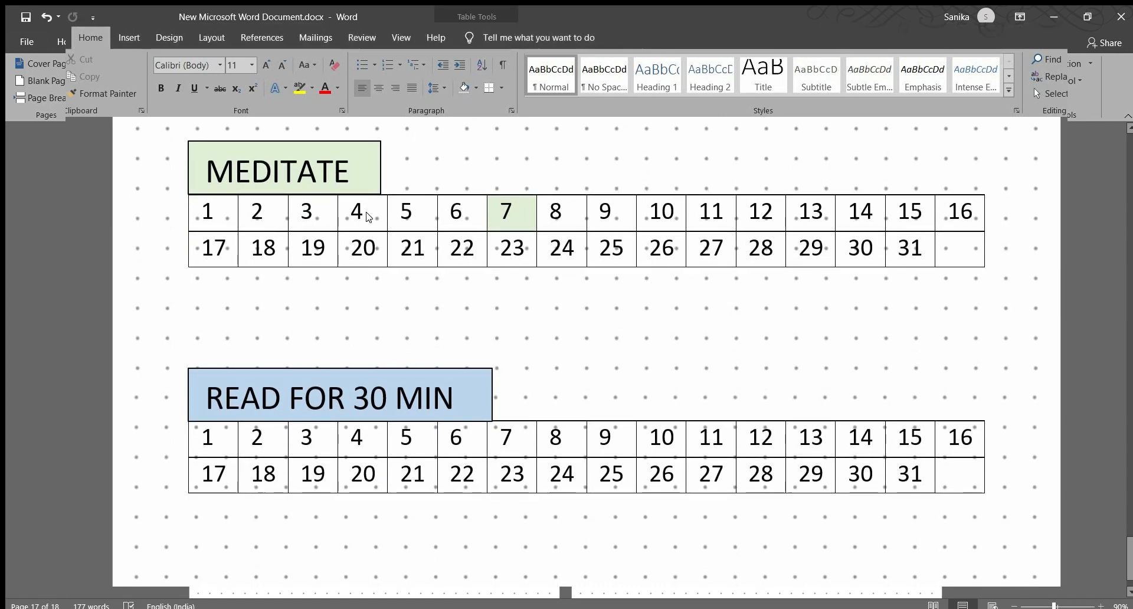
right_click(368, 216)
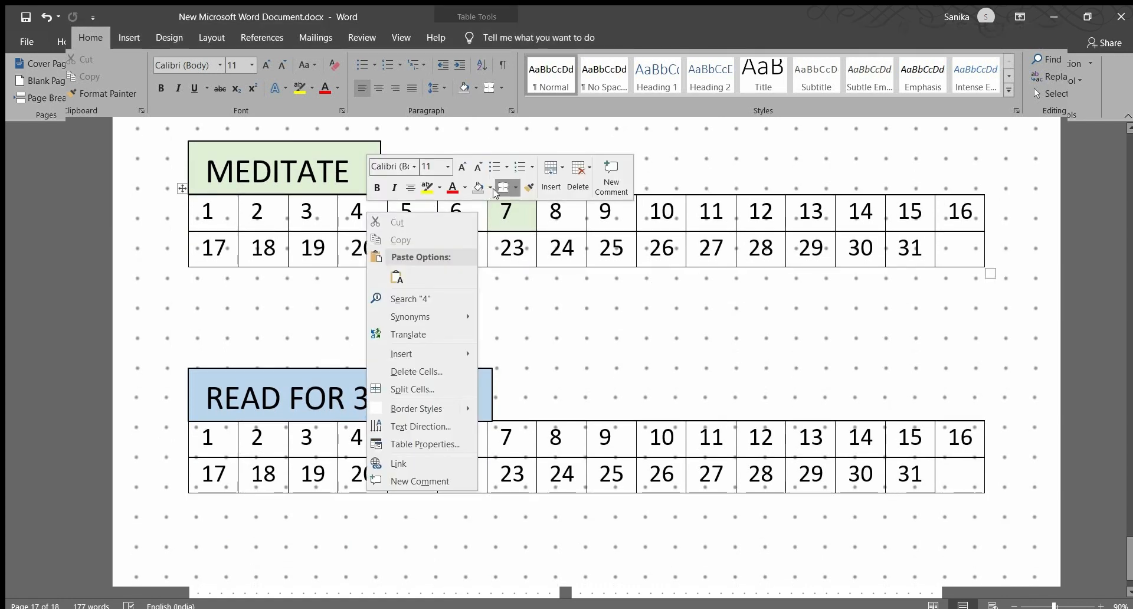
left_click(490, 188)
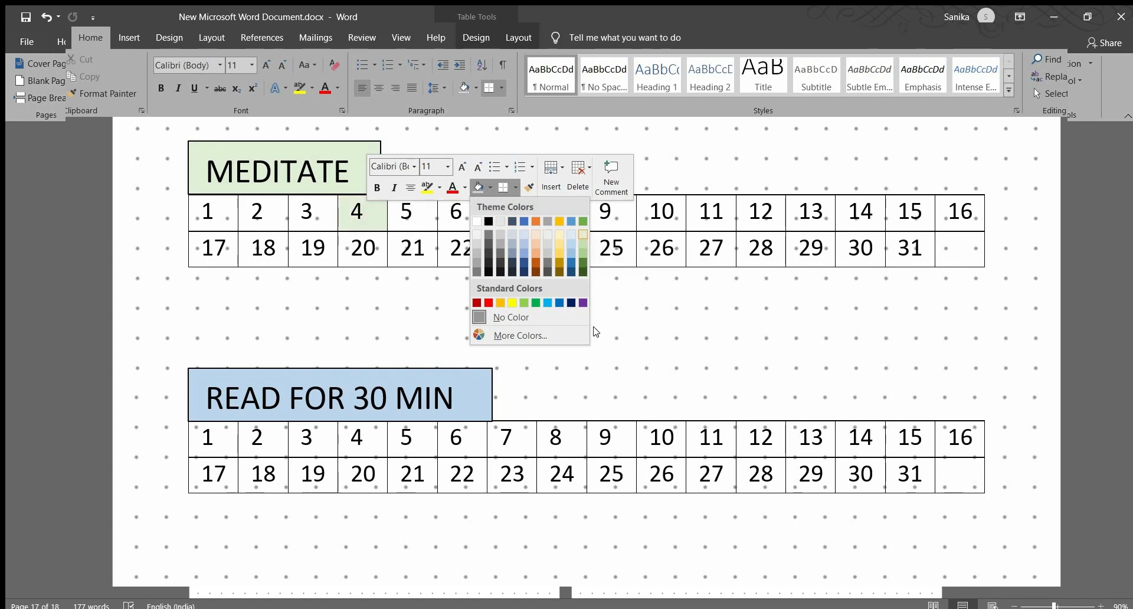
left_click(586, 233)
Examine the shaded days in the Workout, Meditate and Read for 30 min tables on the Habit tracker page.
scroll(592, 348, "up", 5)
scroll(592, 349, "up", 2)
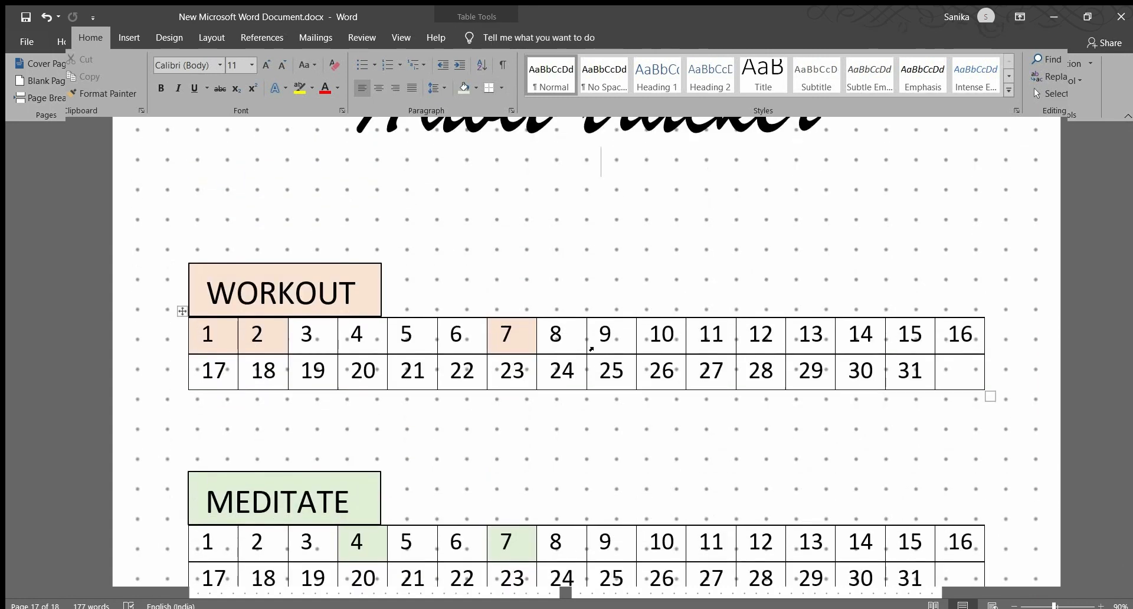
scroll(593, 351, "down", 2, "ctrl")
scroll(596, 352, "up", 3)
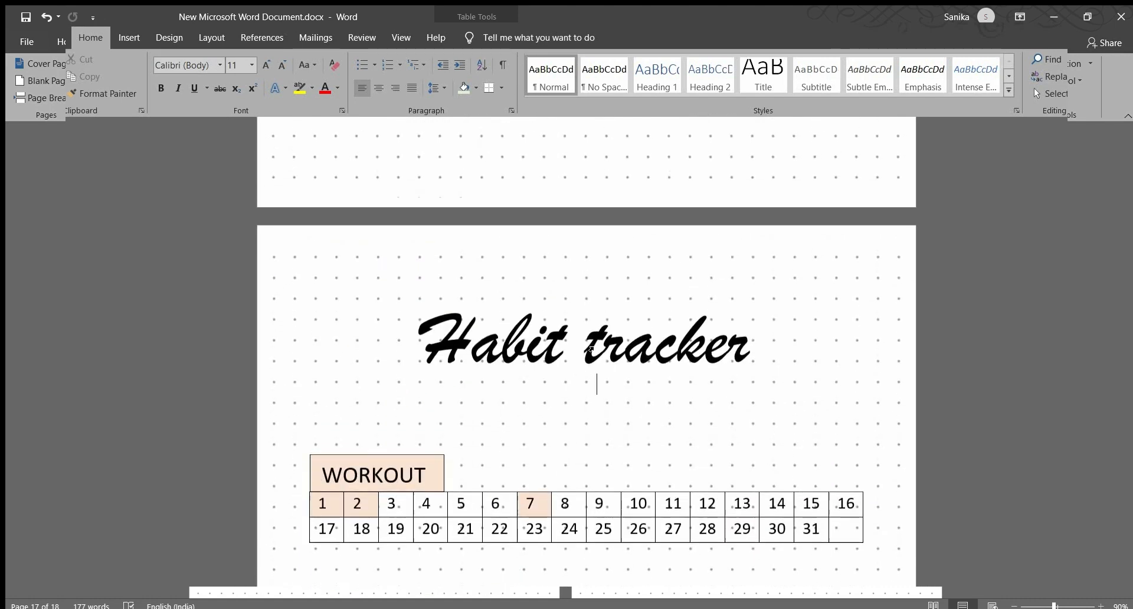
scroll(596, 352, "down", 5)
scroll(594, 351, "down", 2)
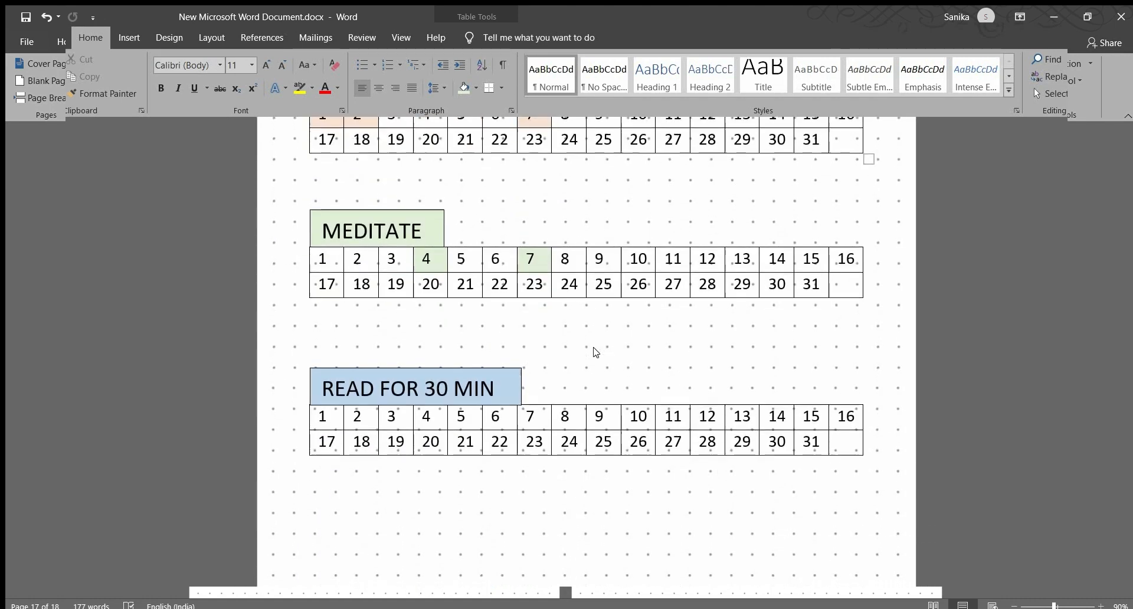
scroll(213, 471, "up", 1)
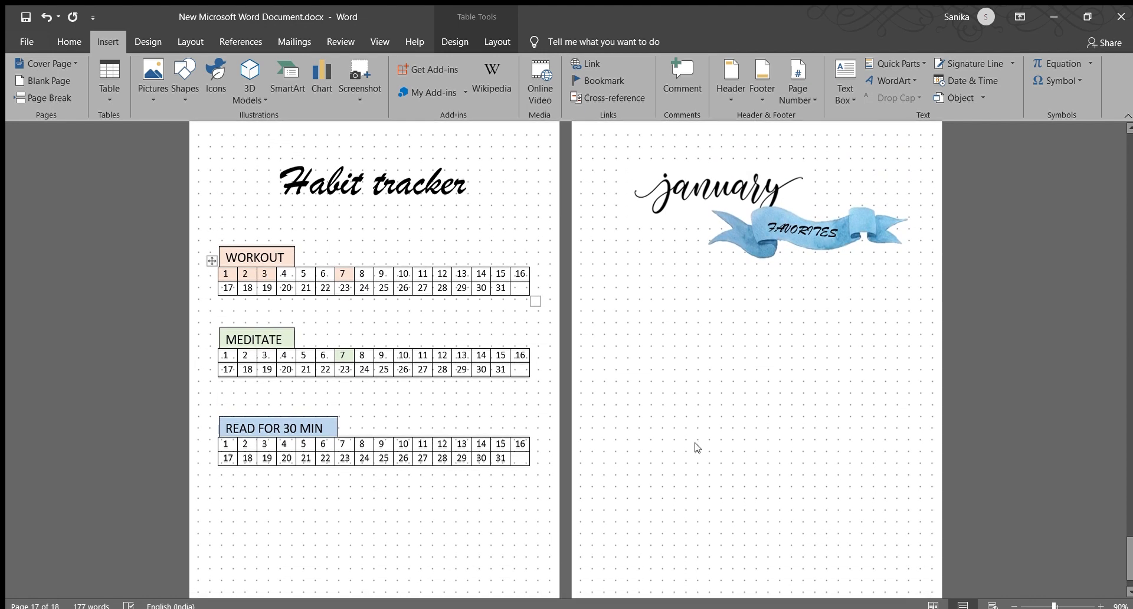
Examine the January Favorites page and its banner, and review all the journal's pages at 40% zoom.
scroll(727, 417, "down", 1)
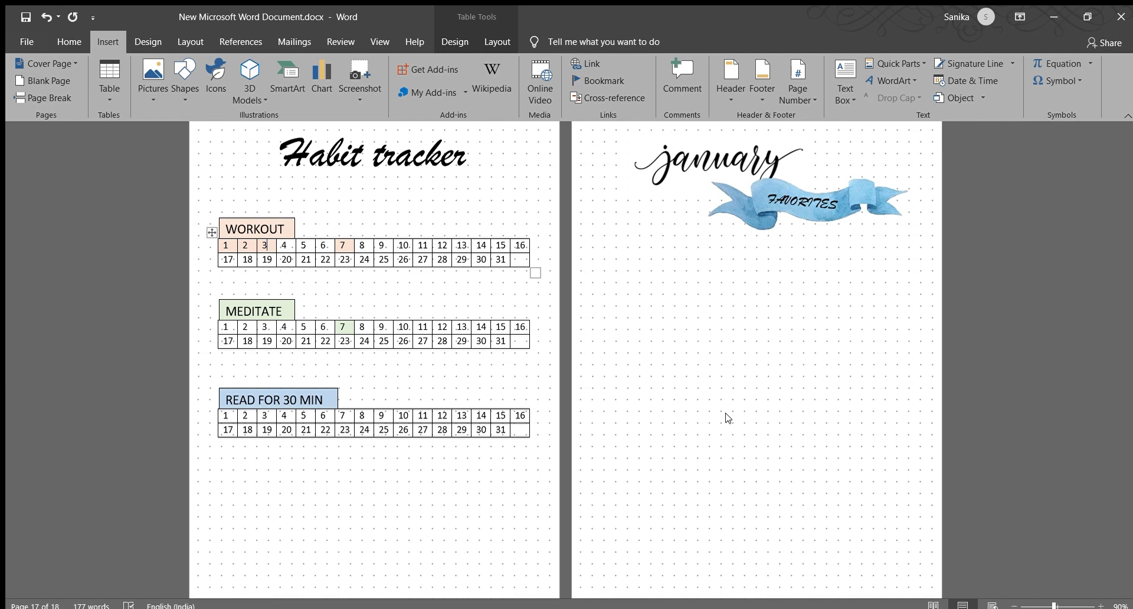
left_click(827, 215)
left_click(839, 250)
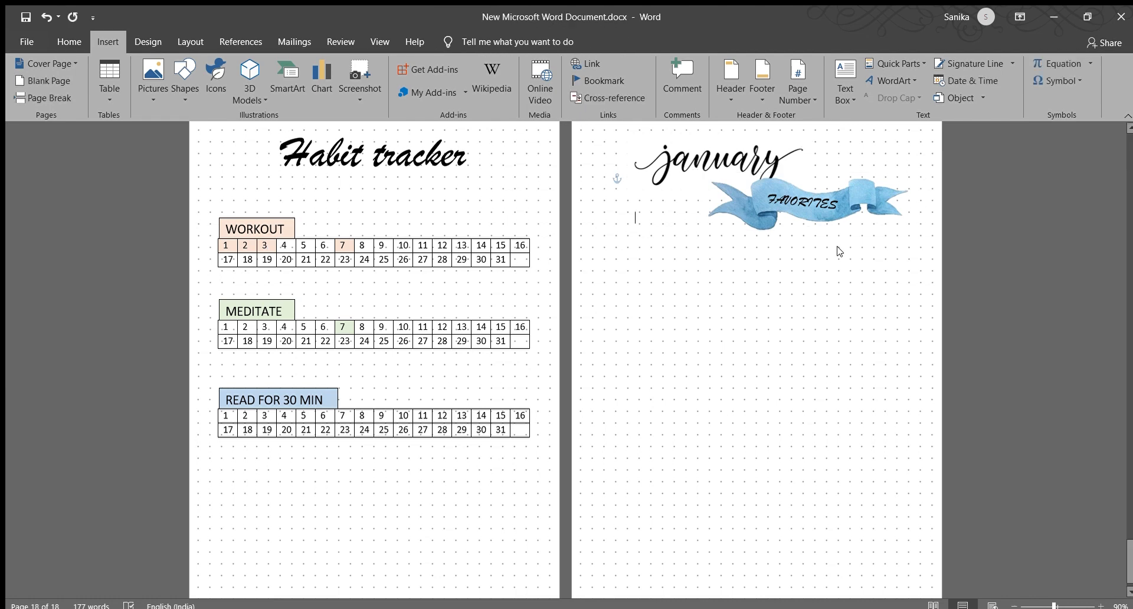
scroll(652, 494, "up", 2)
scroll(652, 493, "down", 1)
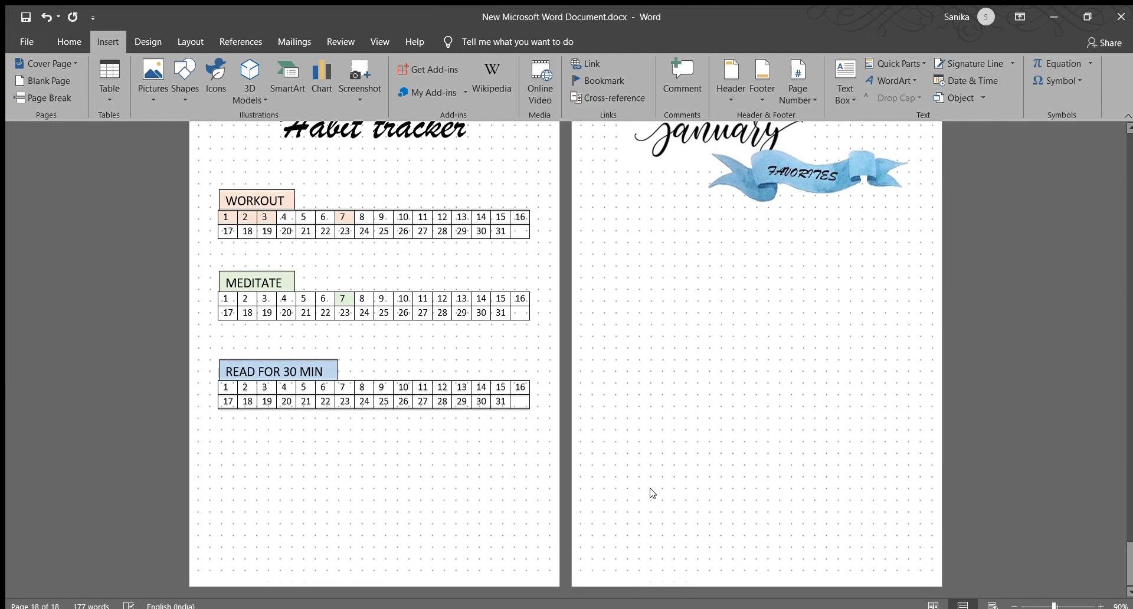
scroll(651, 493, "up", 15)
scroll(655, 496, "down", 5)
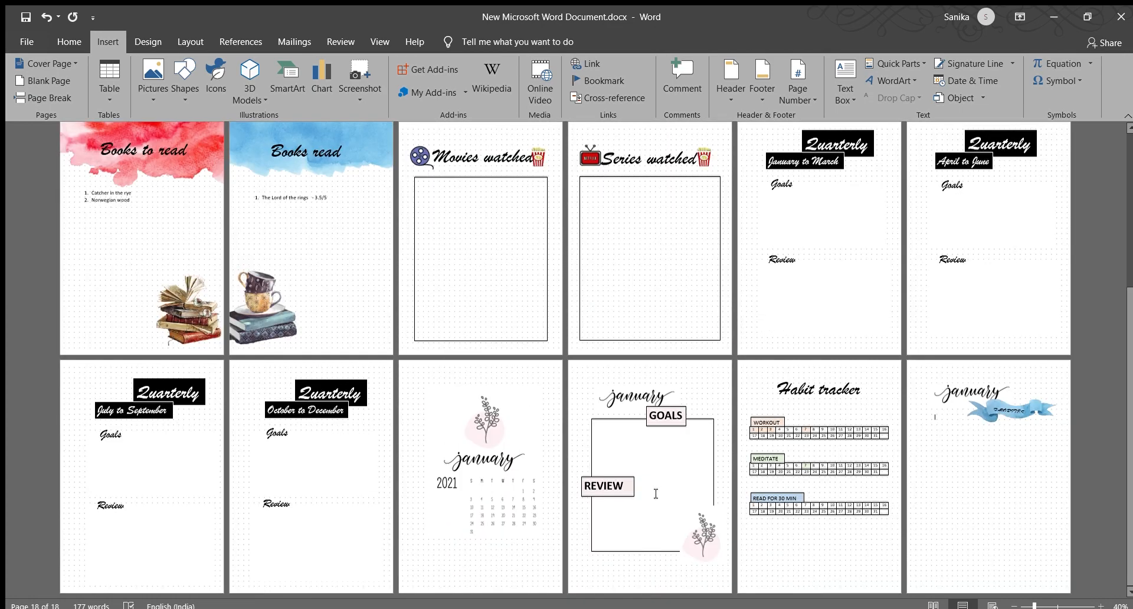
scroll(656, 493, "up", 5)
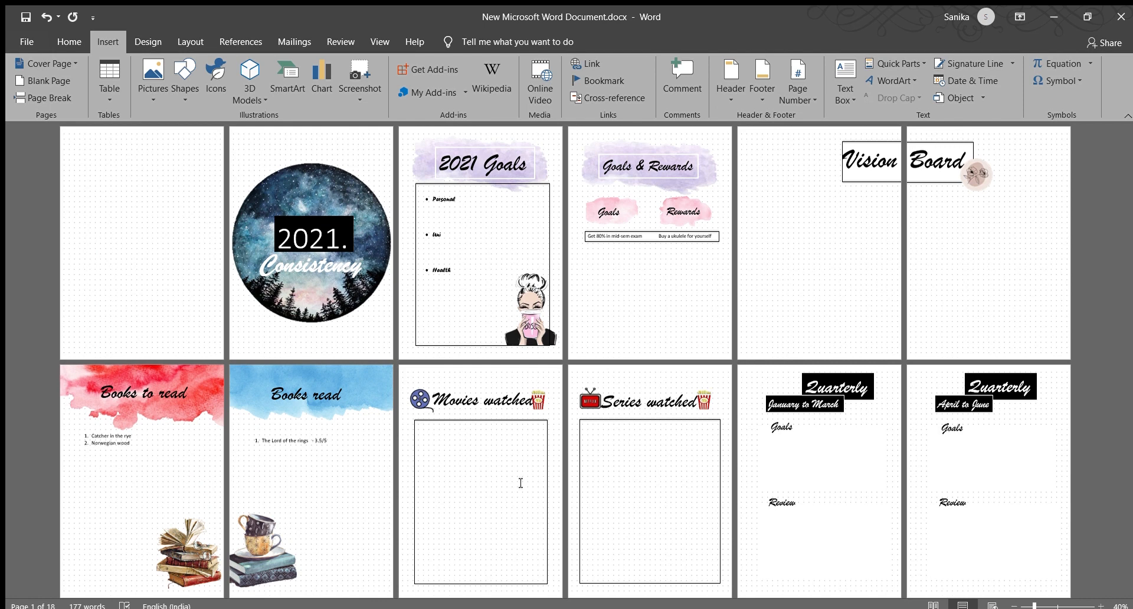